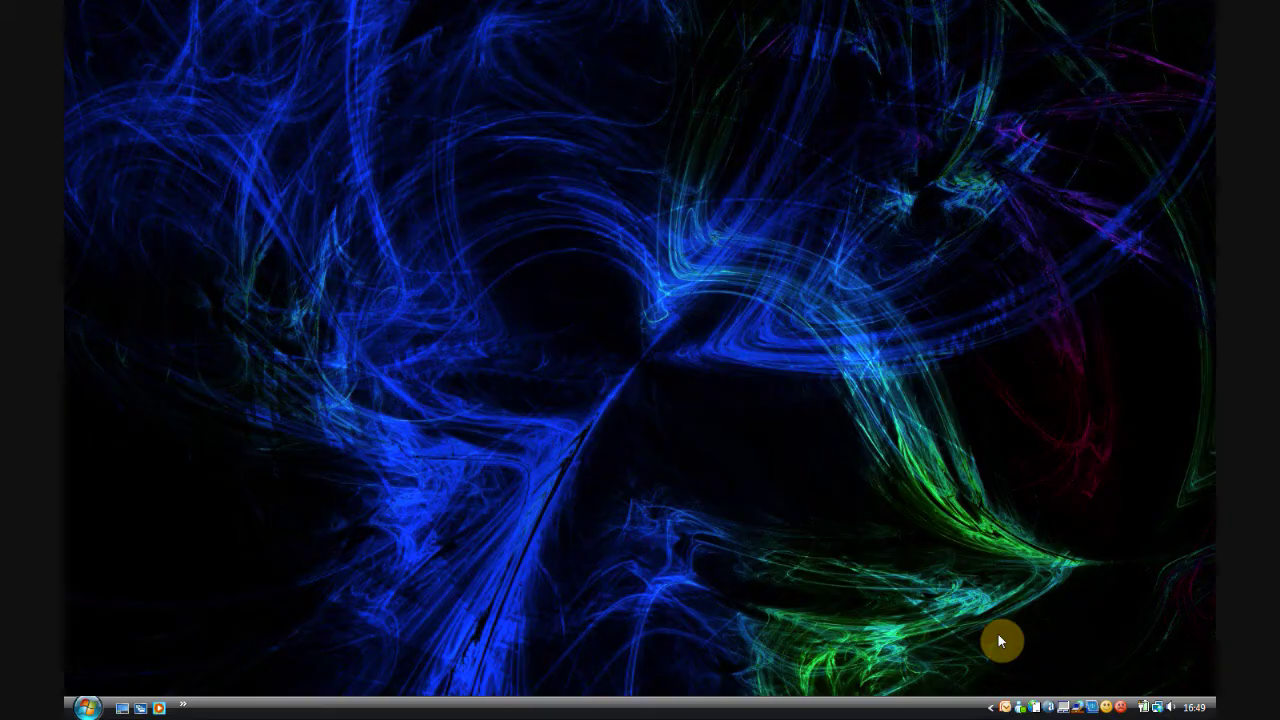
Open the Start menu to list the installed programs, including Microsoft Word 2010
left_click(88, 707)
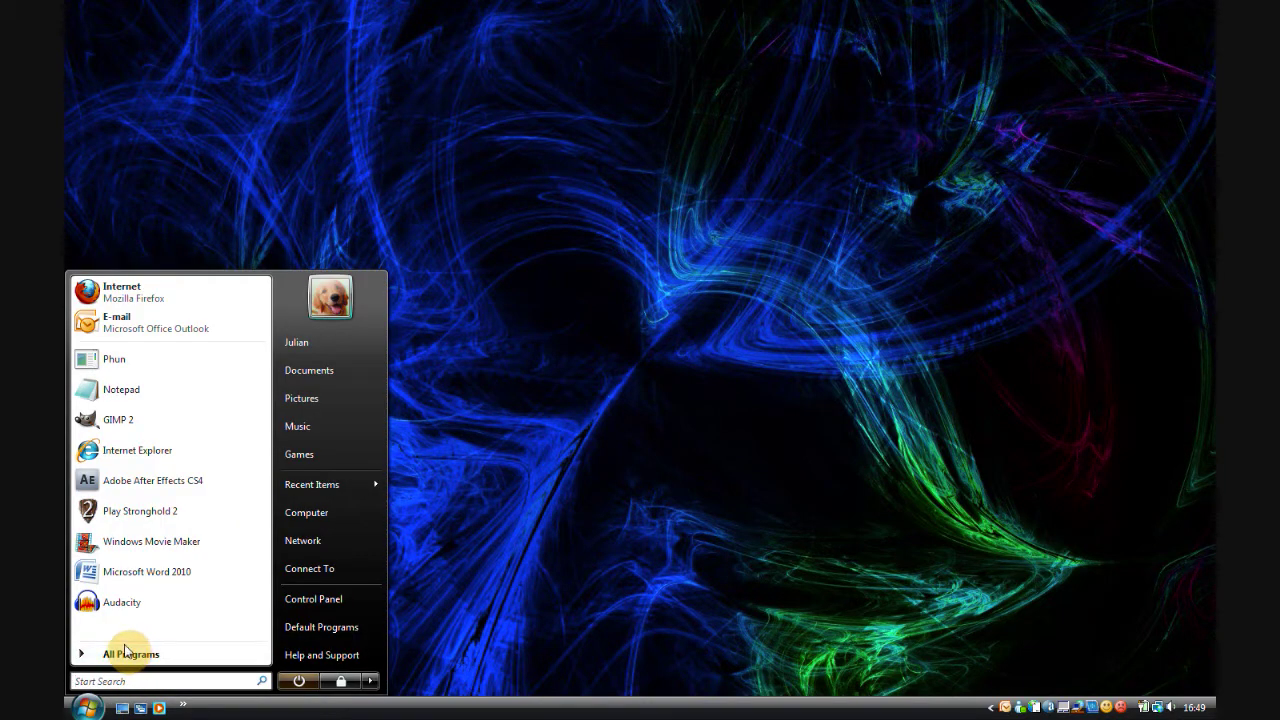
Launch Microsoft Word 2010 with a blank Document1 and bring up the Insert commands
left_click(200, 574)
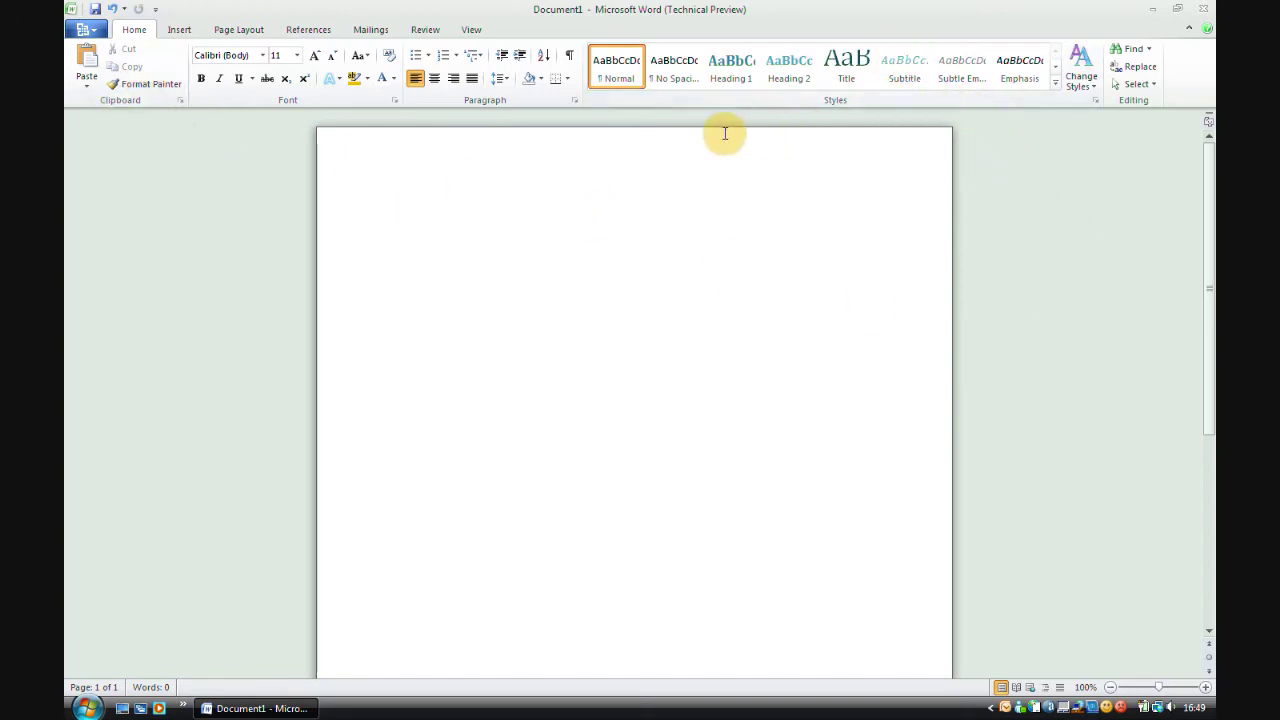
left_click(179, 30)
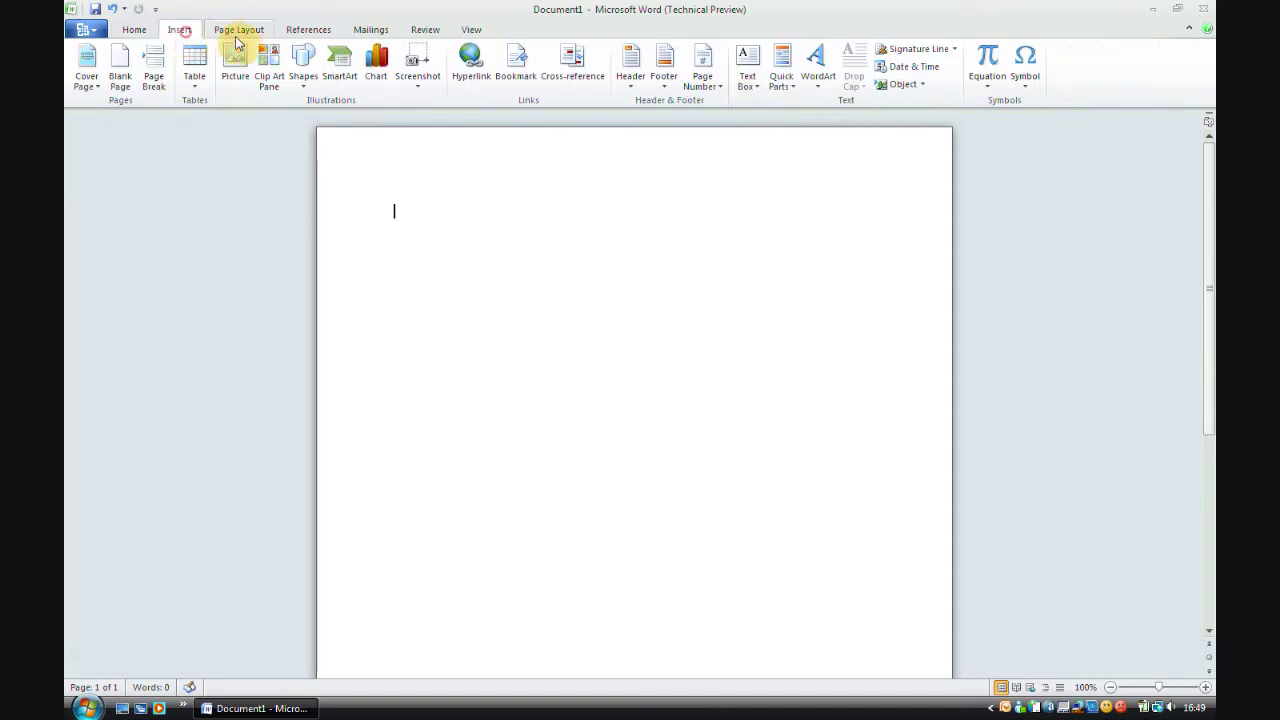
left_click(417, 94)
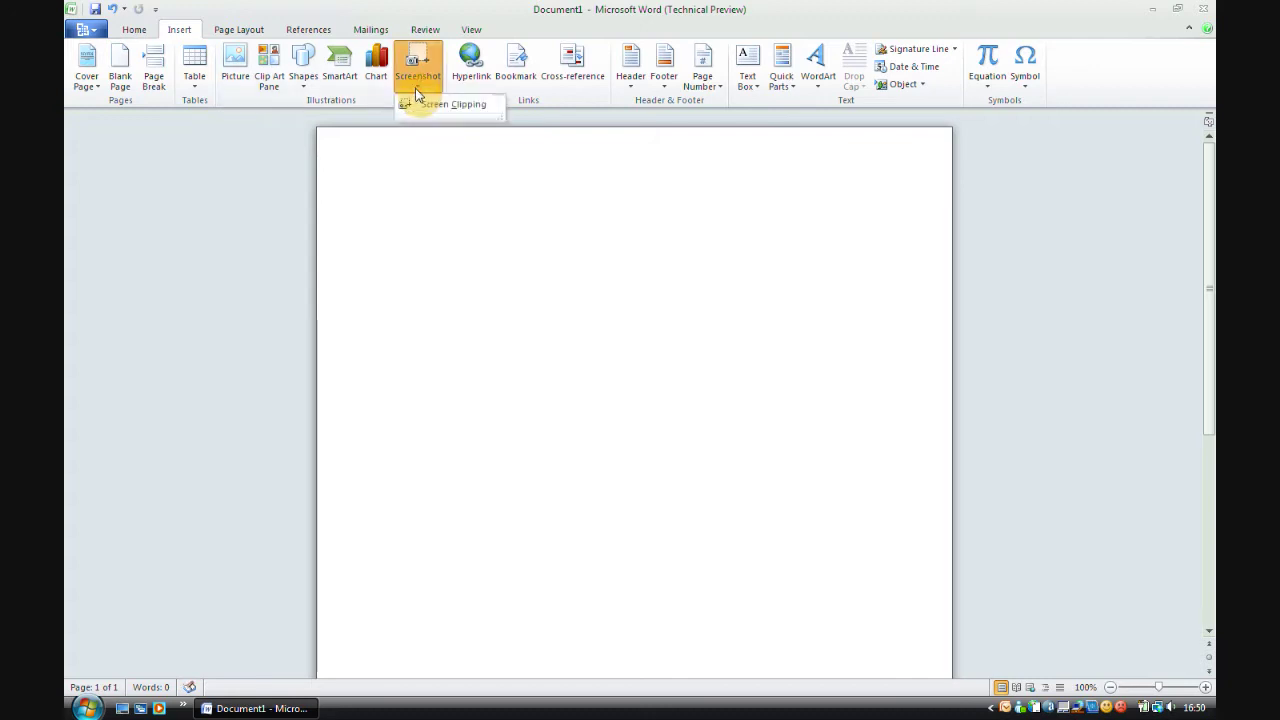
left_click(634, 331)
left_click(86, 708)
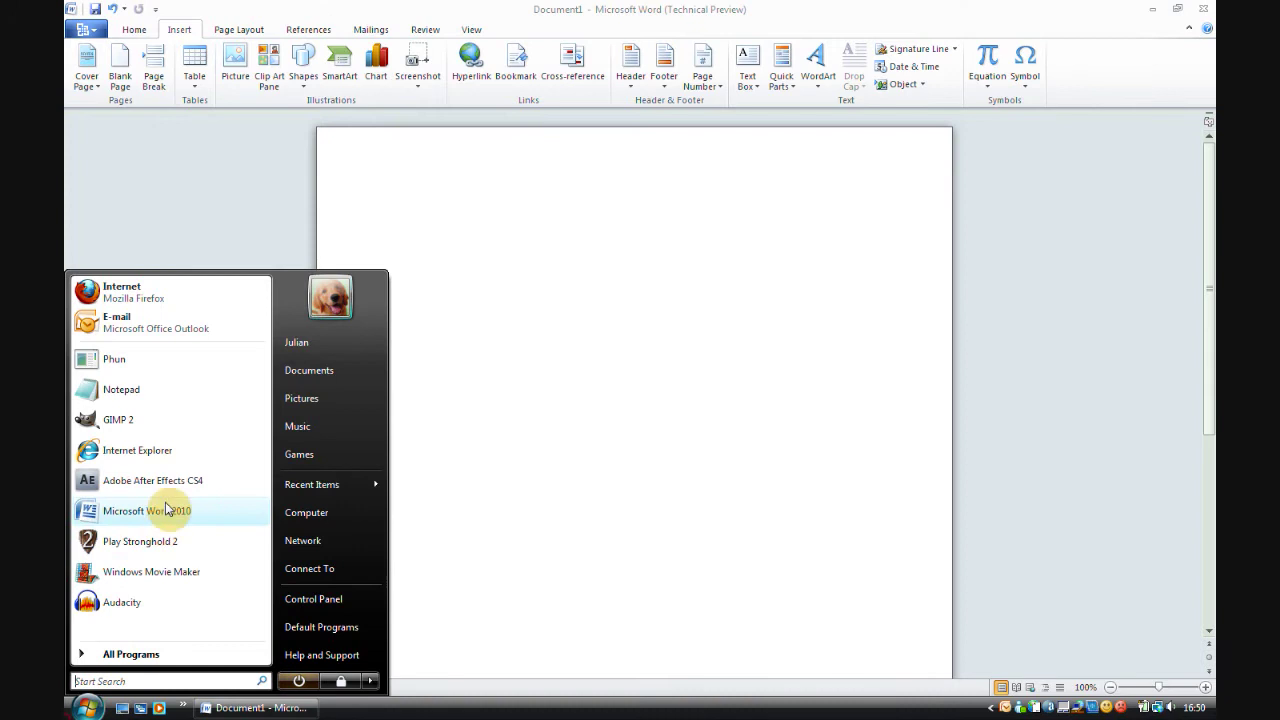
left_click(163, 384)
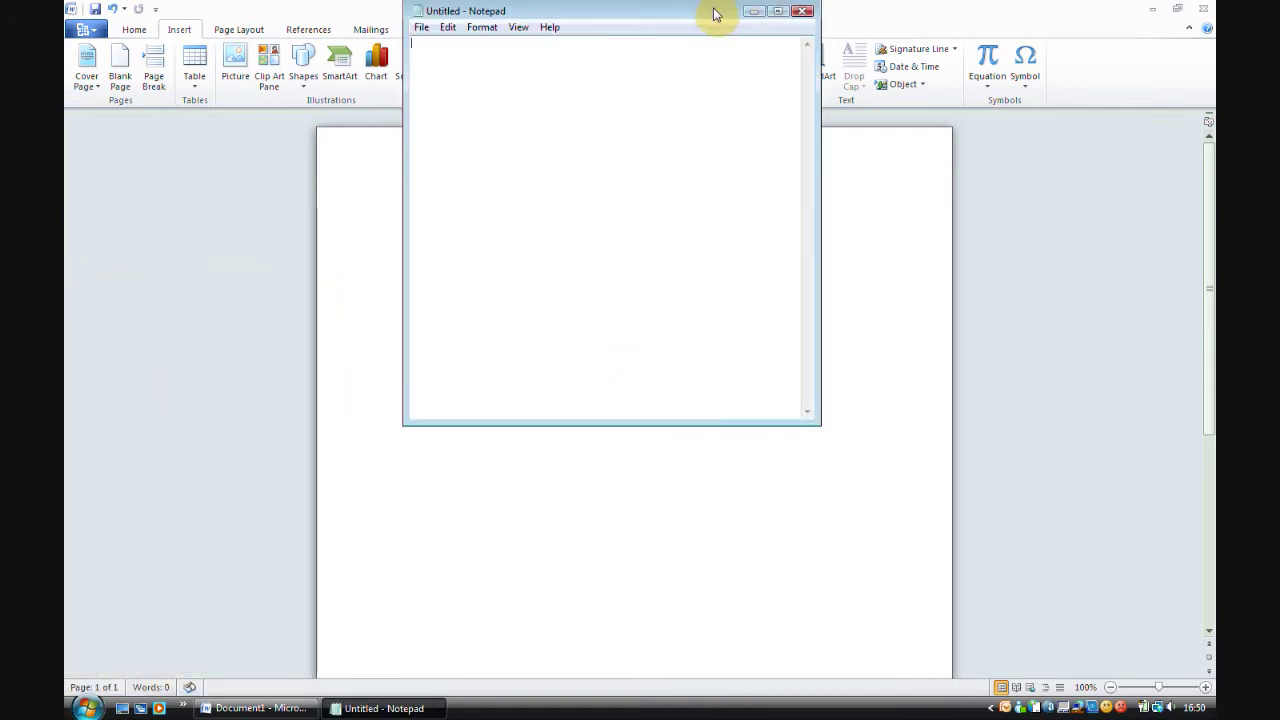
left_click_drag(714, 14, 704, 62)
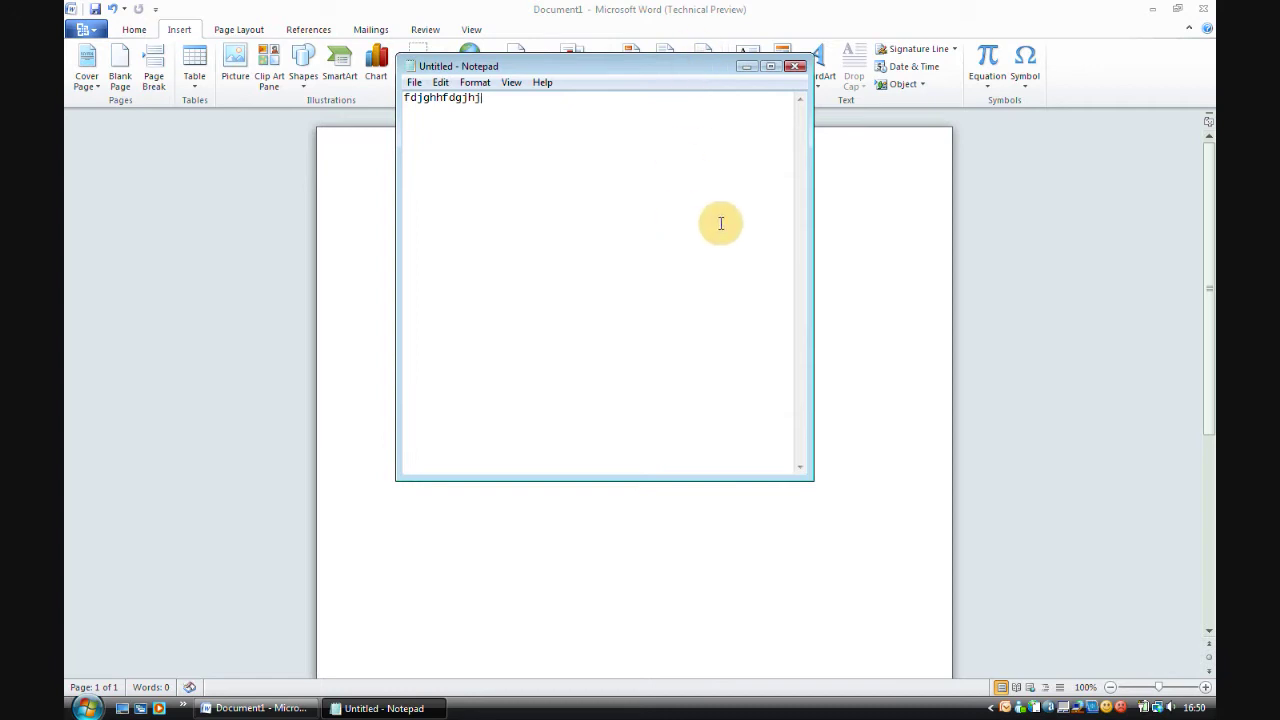
left_click(878, 252)
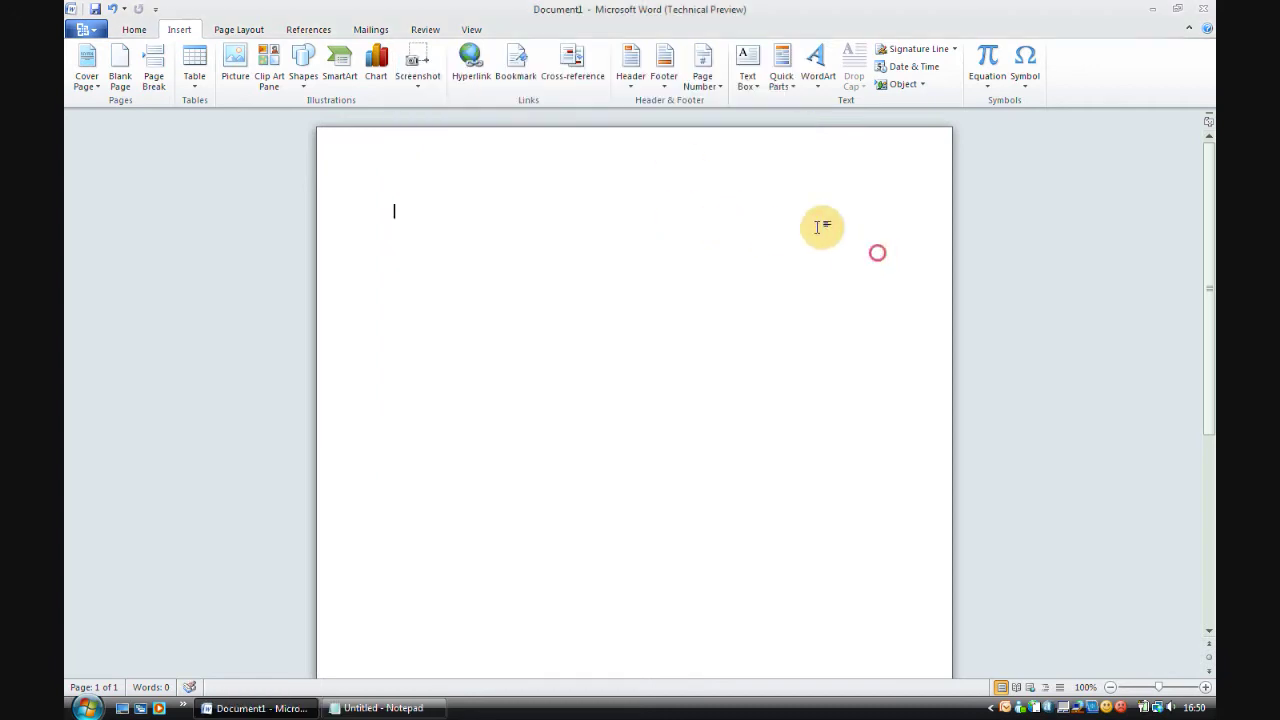
left_click(416, 80)
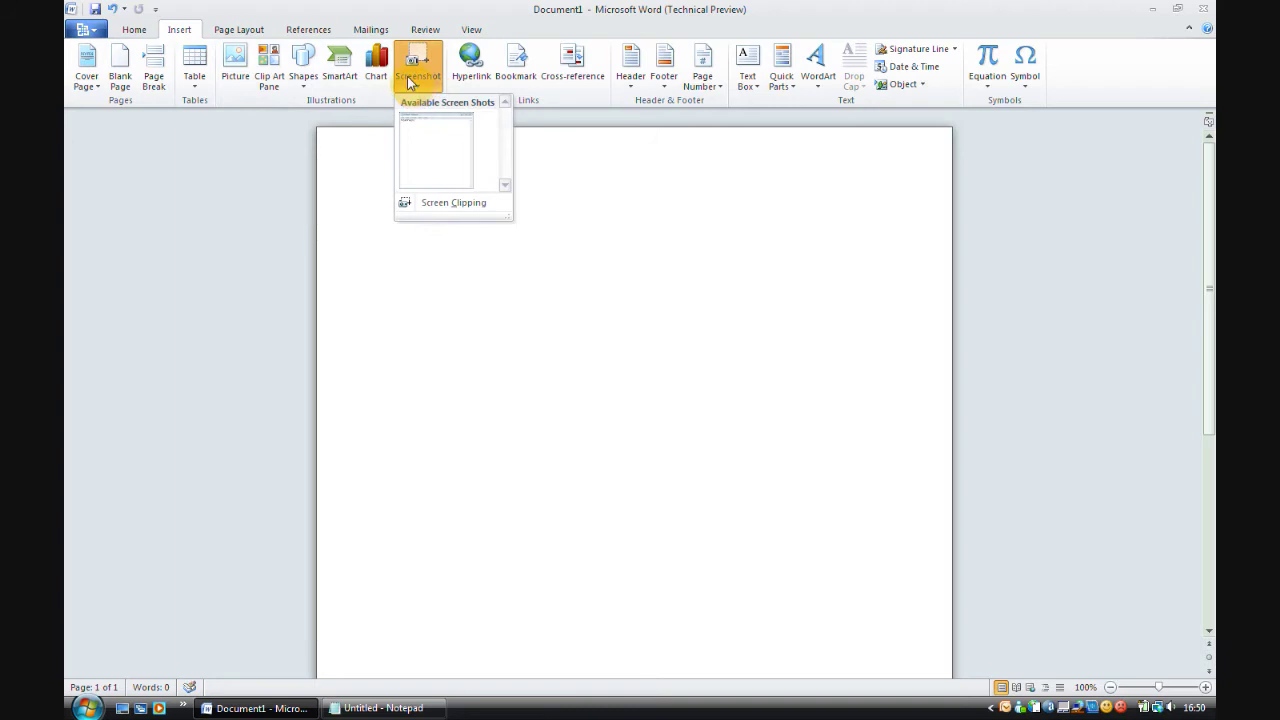
left_click(432, 122)
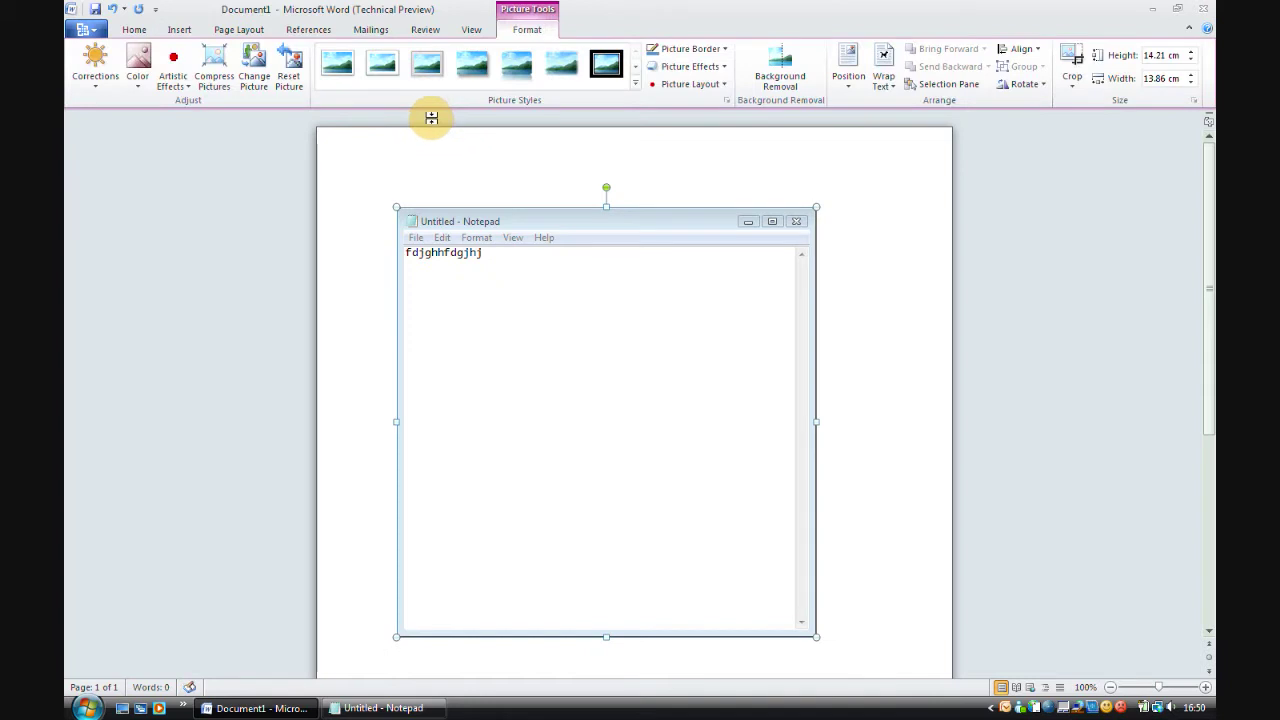
left_click(822, 325)
left_click(383, 708)
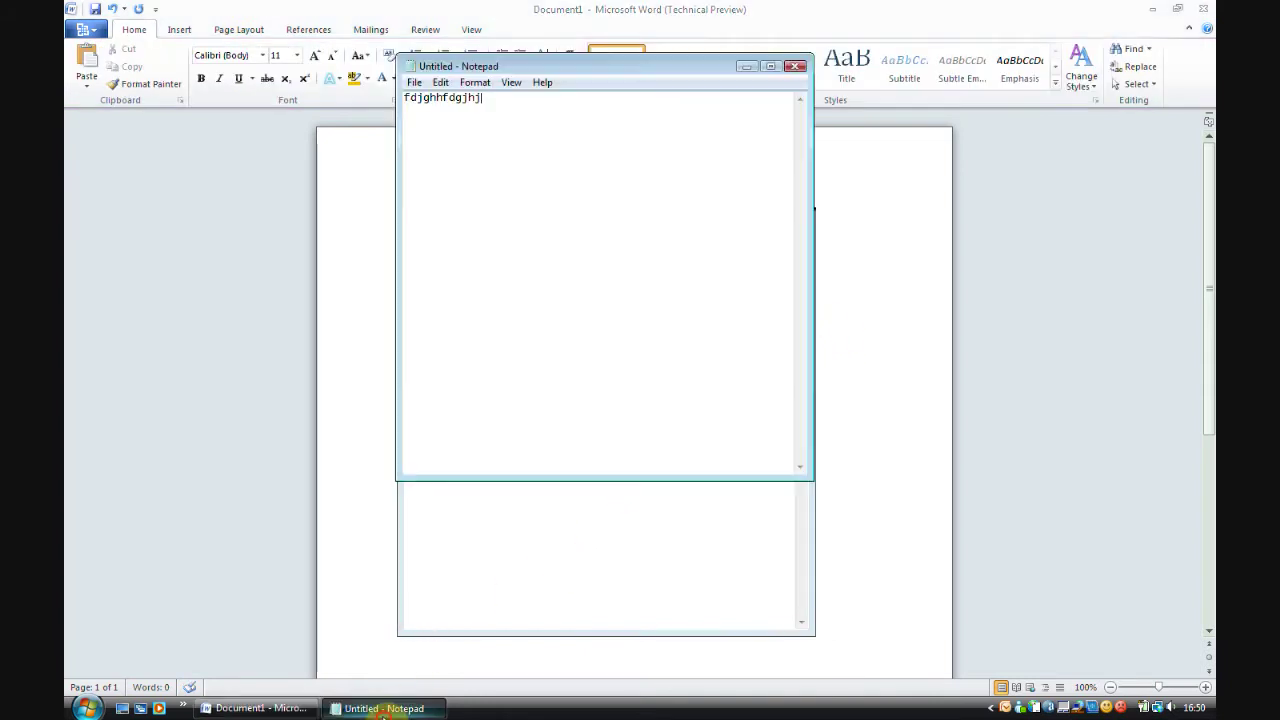
left_click_drag(561, 60, 706, 134)
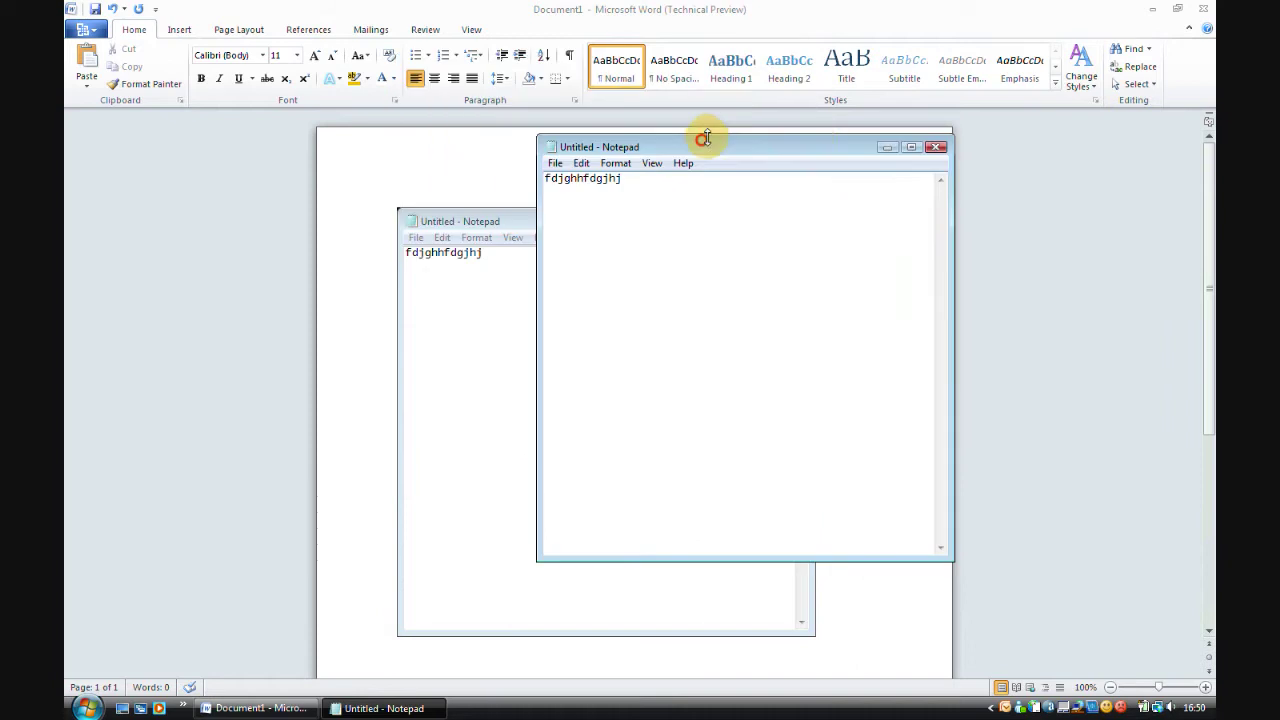
left_click(937, 147)
left_click(668, 358)
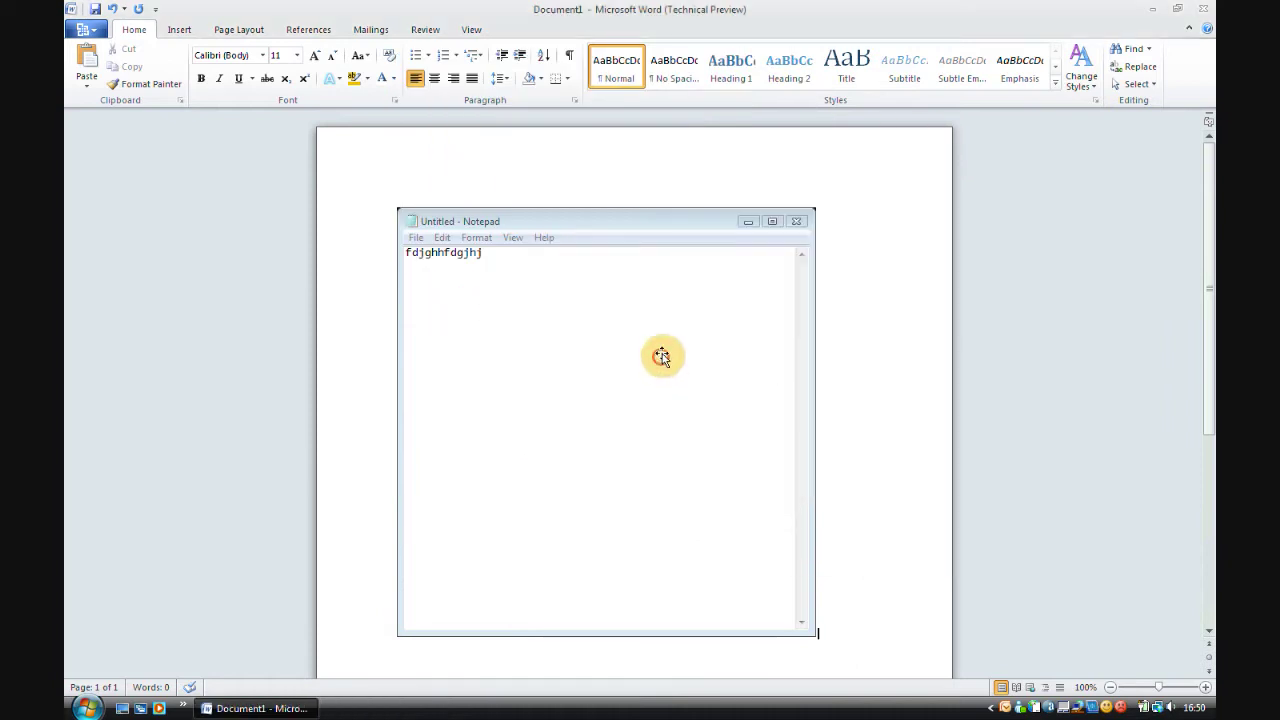
left_click(729, 283)
key("Delete")
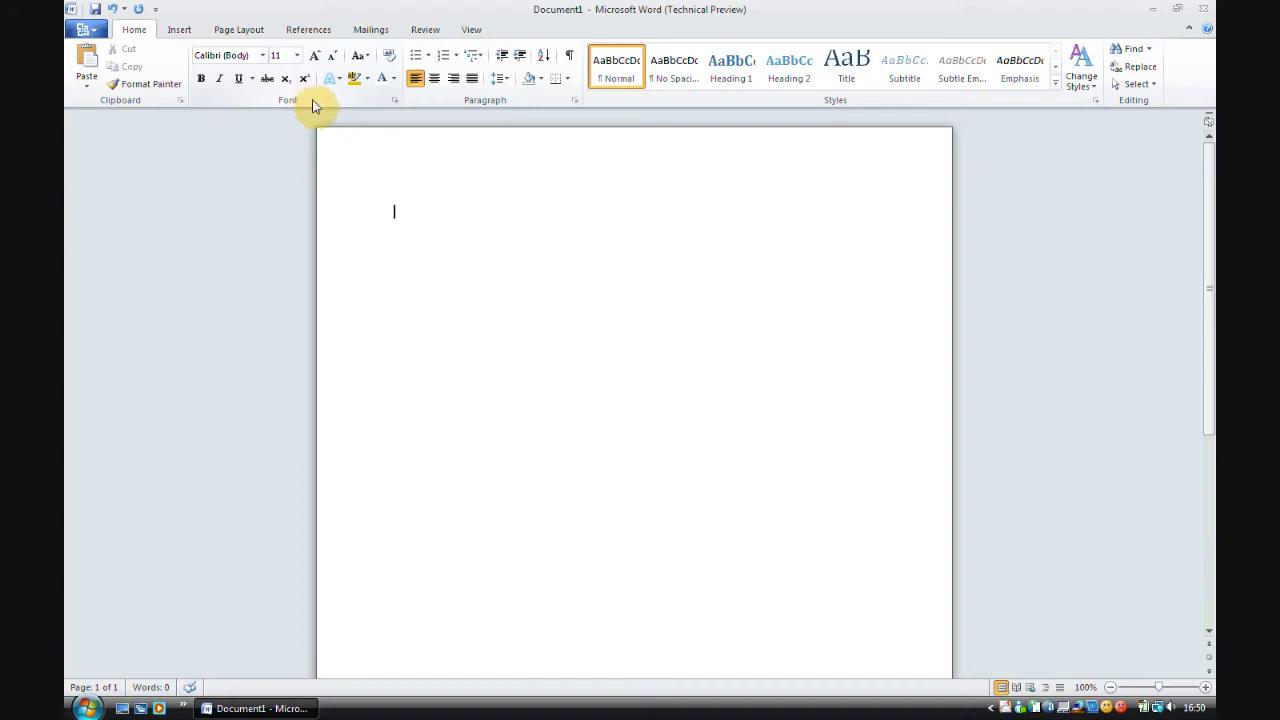
key("super")
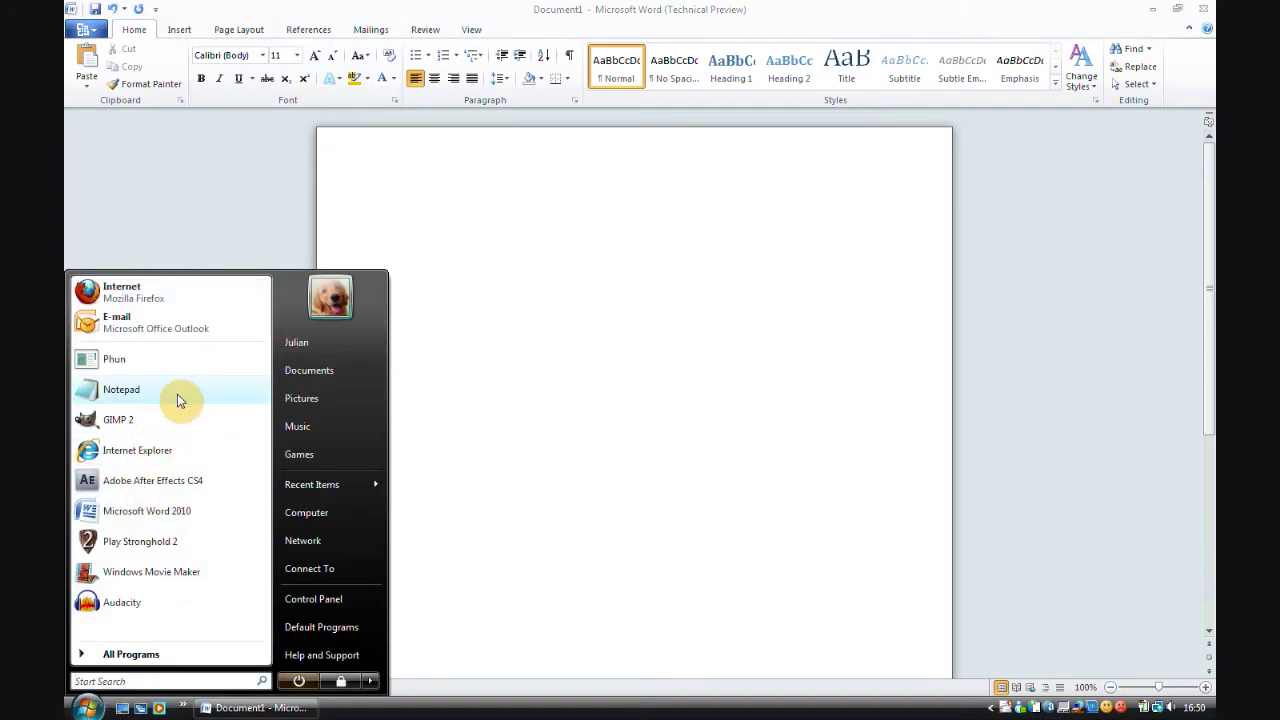
left_click(176, 394)
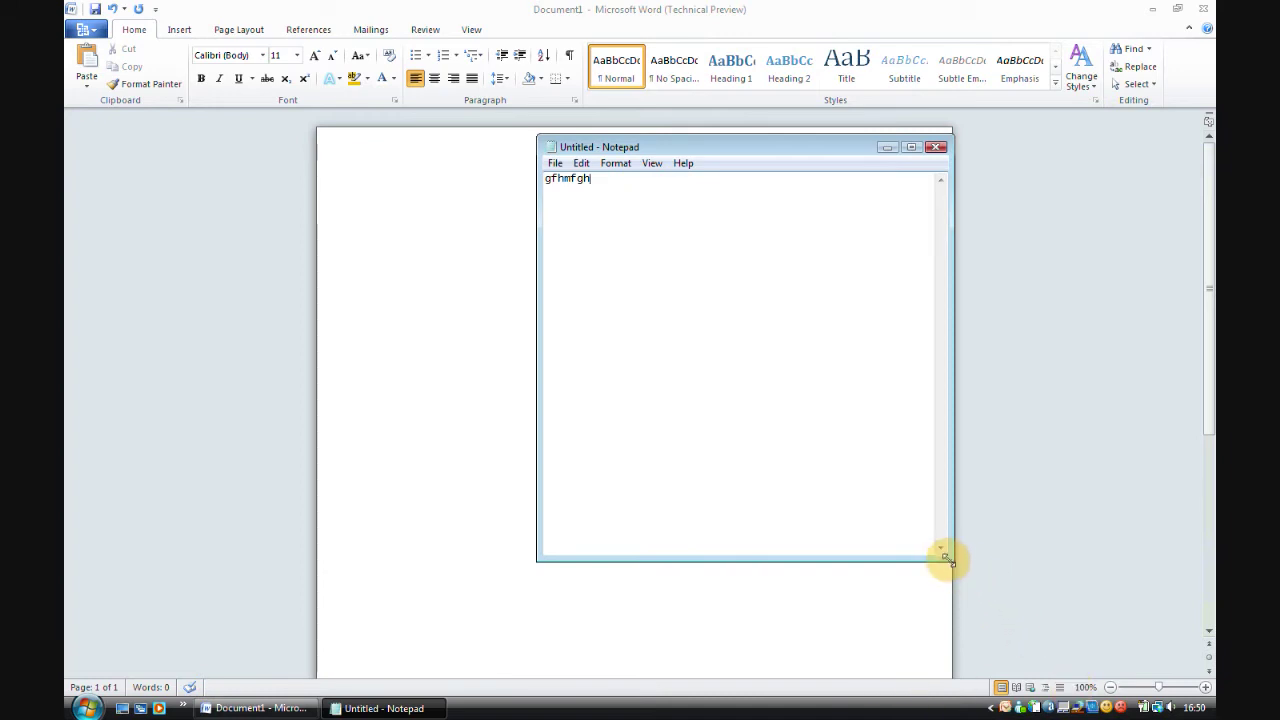
left_click_drag(952, 559, 1204, 513)
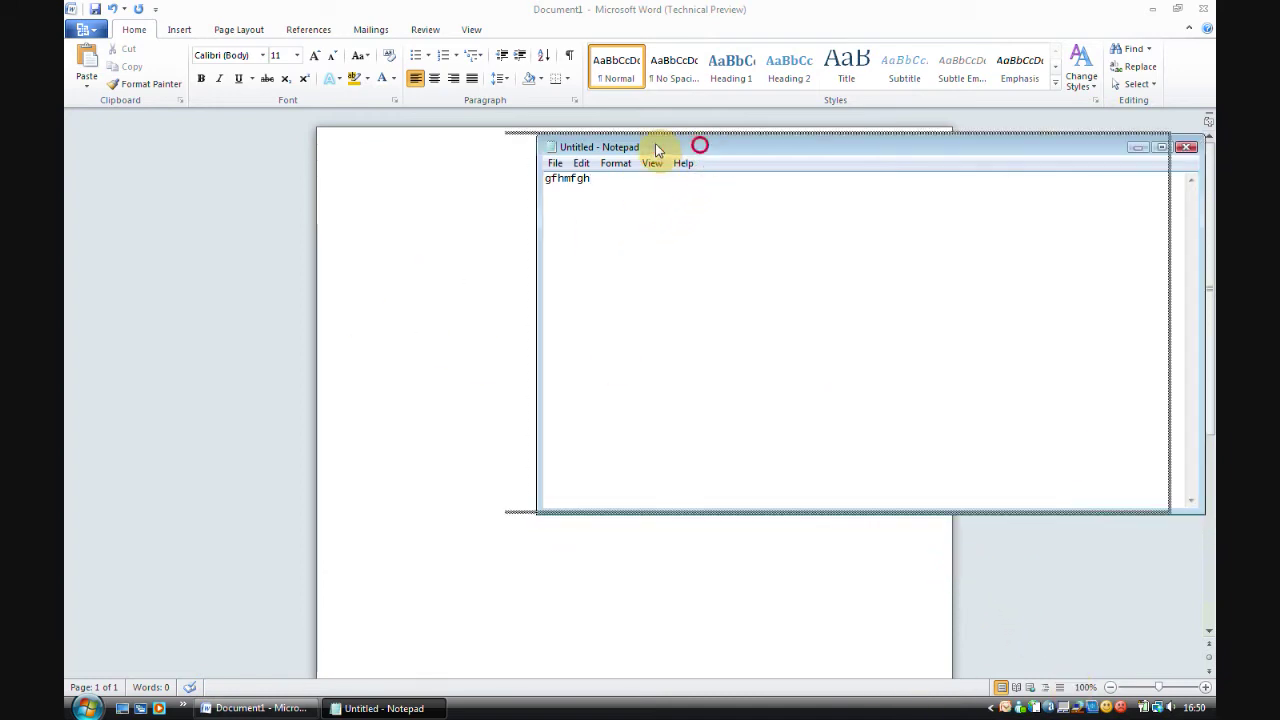
left_click_drag(694, 143, 409, 229)
left_click(451, 192)
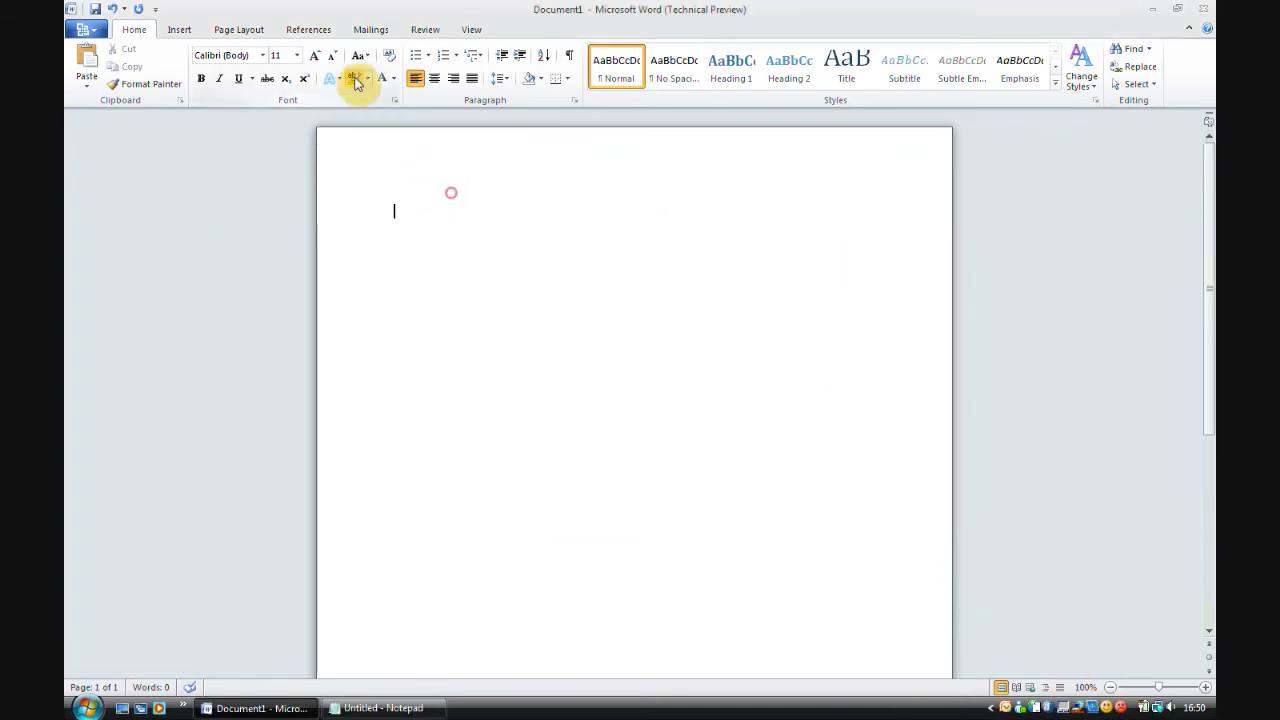
left_click(180, 29)
left_click(415, 77)
left_click(440, 180)
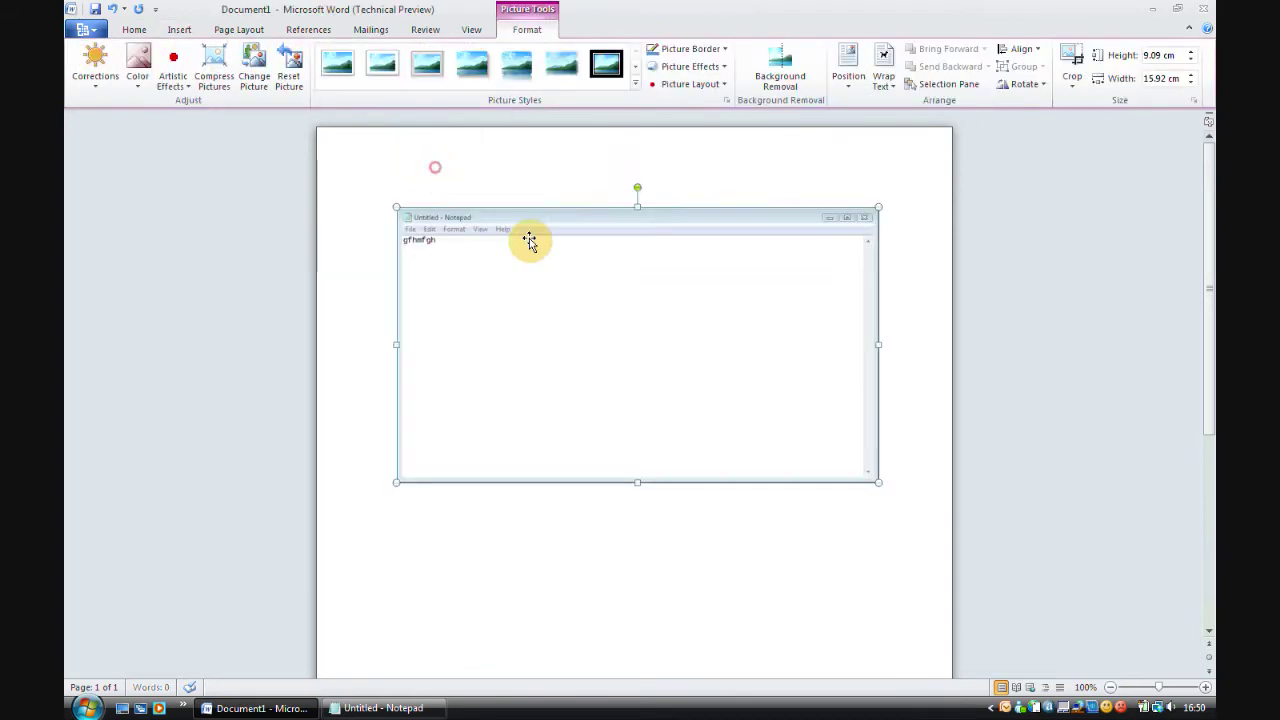
key("Delete")
left_click(383, 708)
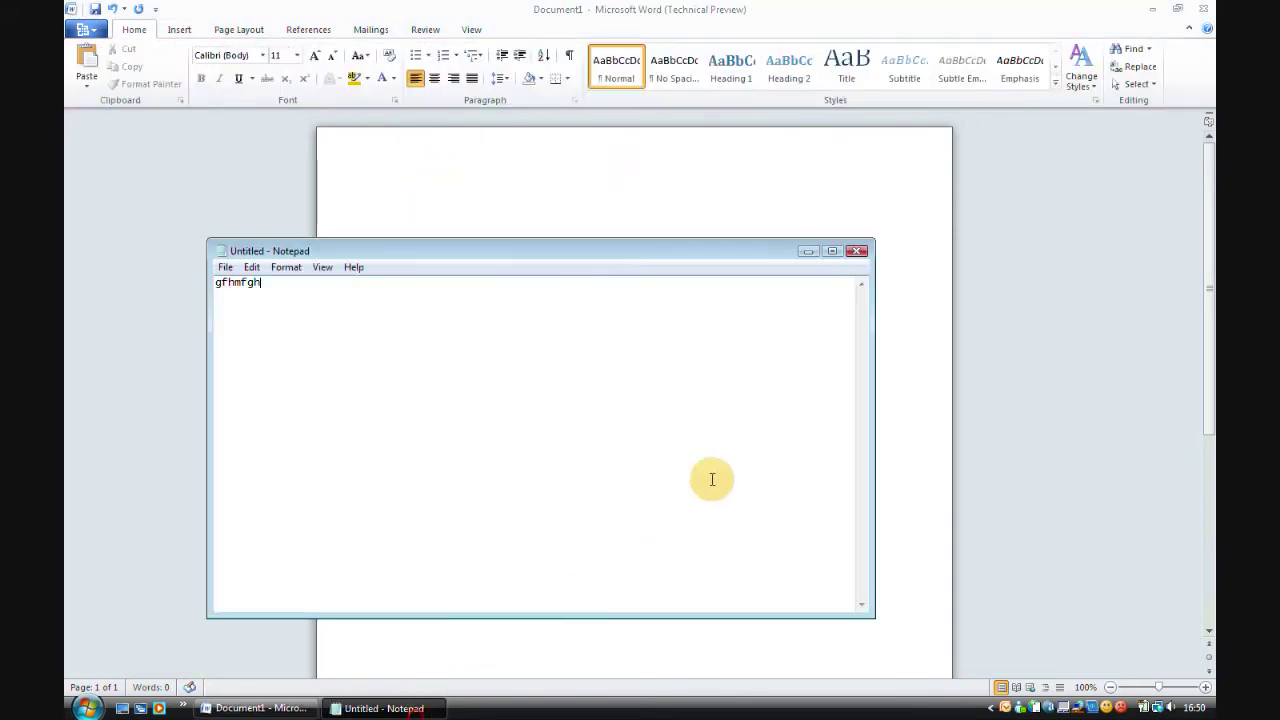
left_click(857, 251)
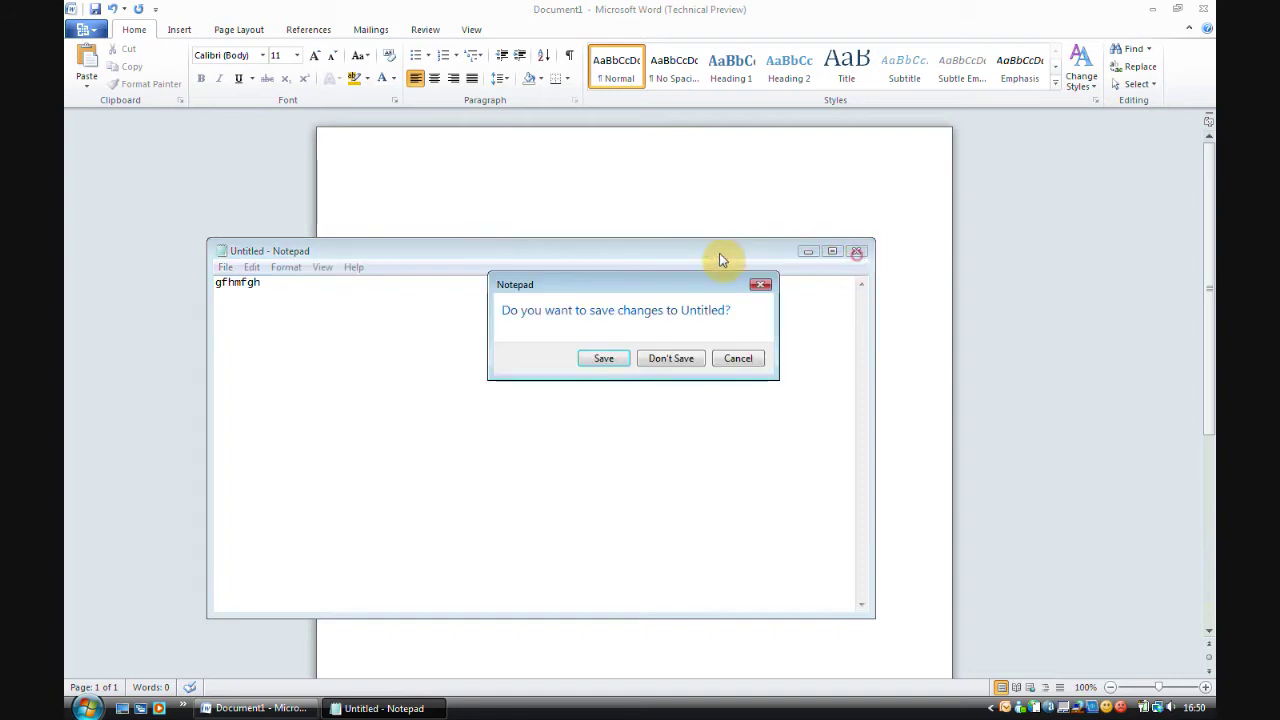
left_click(668, 358)
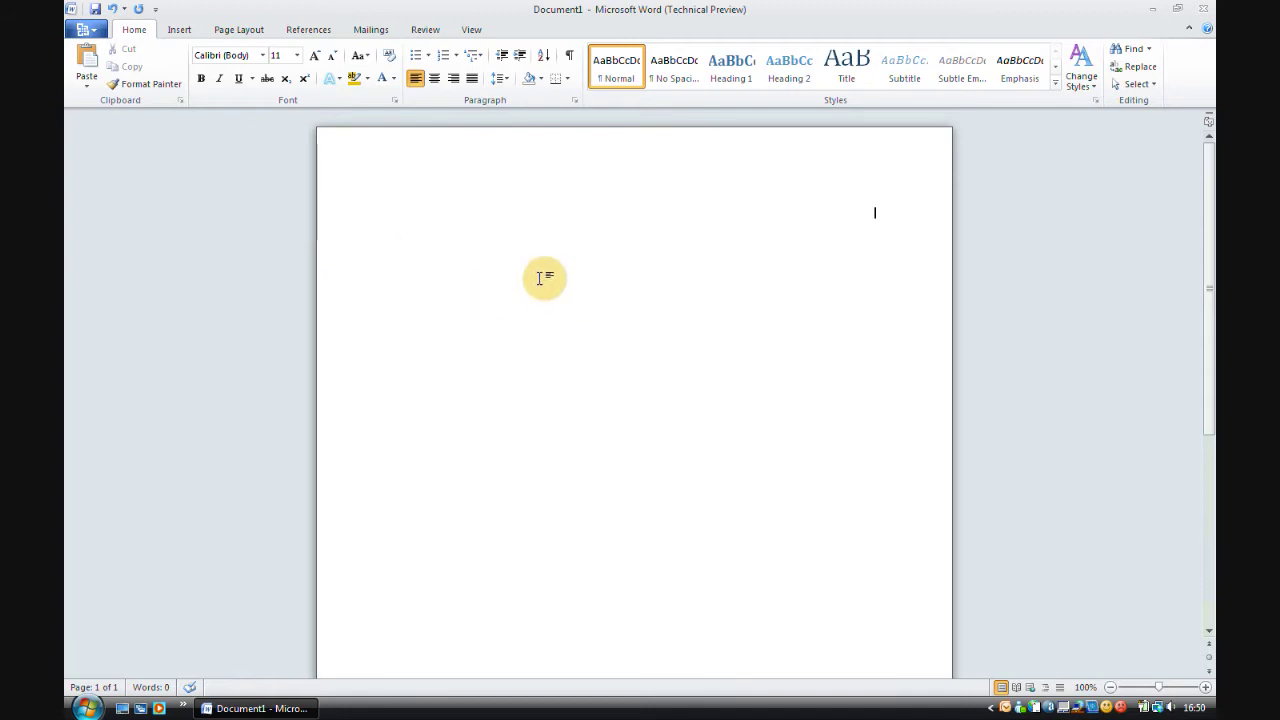
Type 'hfgh', enlarge its font size and apply a glow text effect
type("hfghdfgdfg")
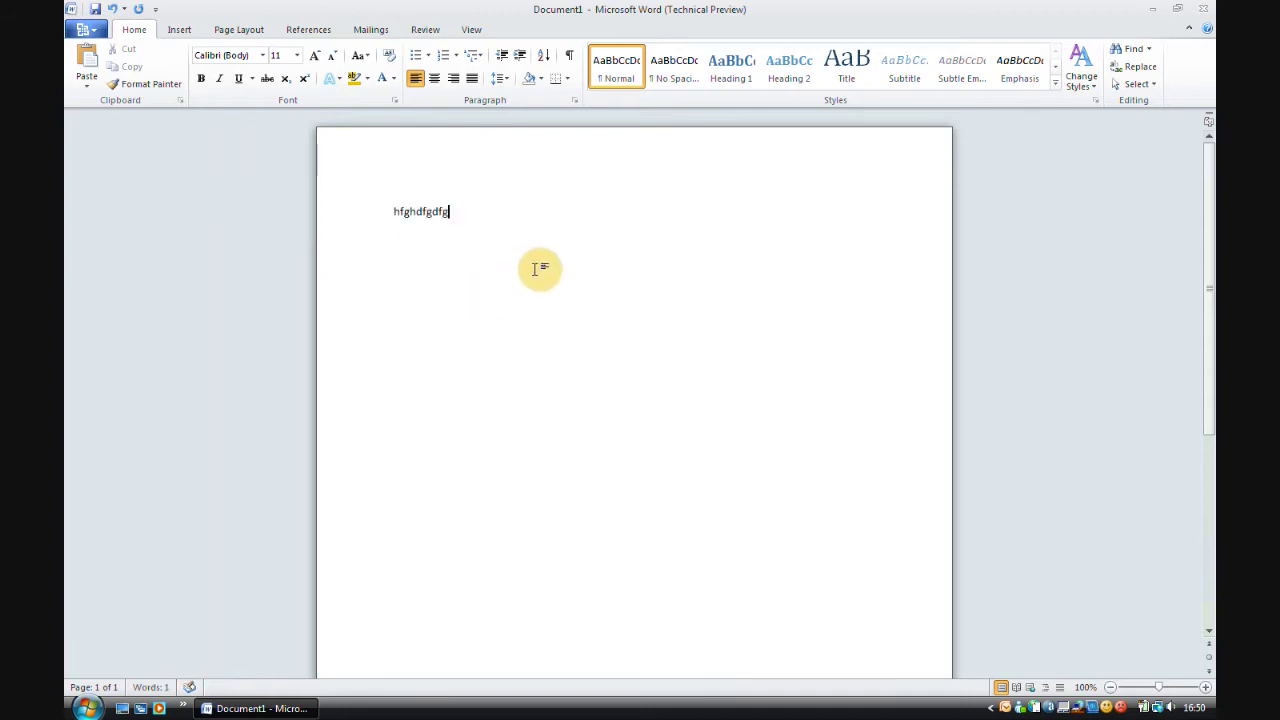
left_click(346, 251)
key("ctrl+shift+period")
key("ctrl+shift+period")
key("ctrl+shift+period")
key("ctrl+shift+period")
key("ctrl+shift+period")
key("ctrl+shift+period")
key("ctrl+shift+period")
key("ctrl+shift+period")
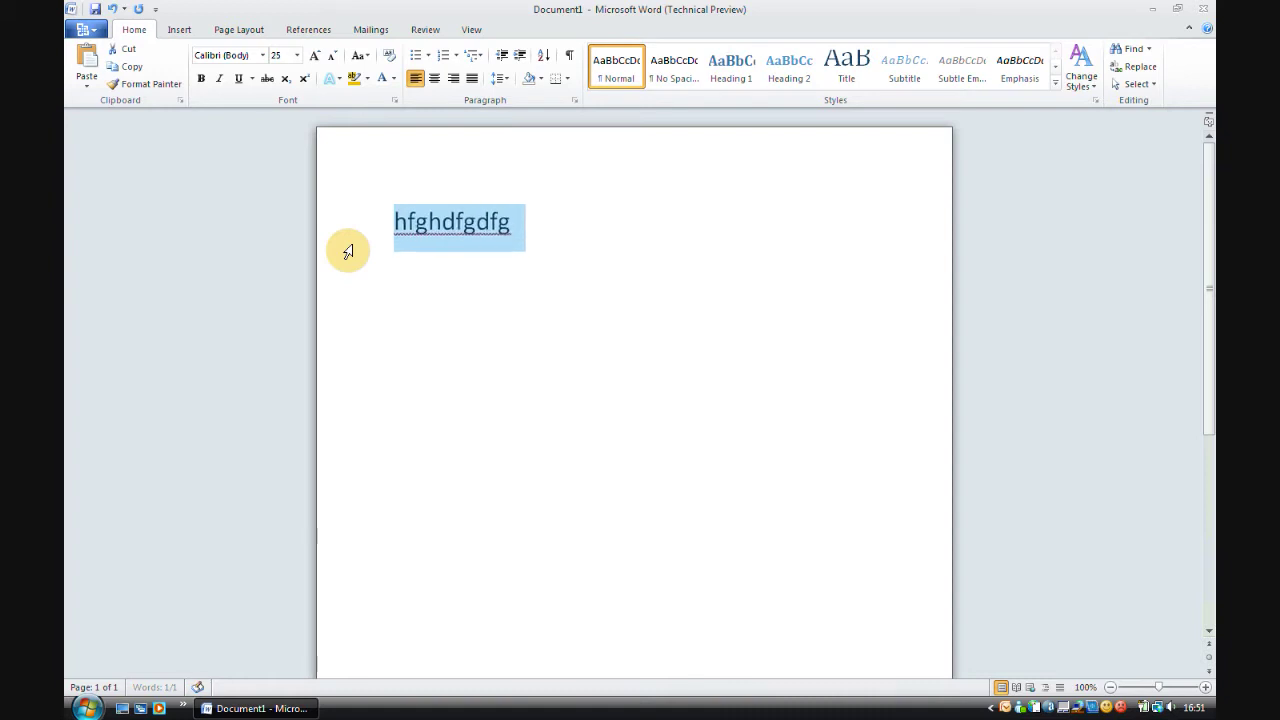
left_click(342, 82)
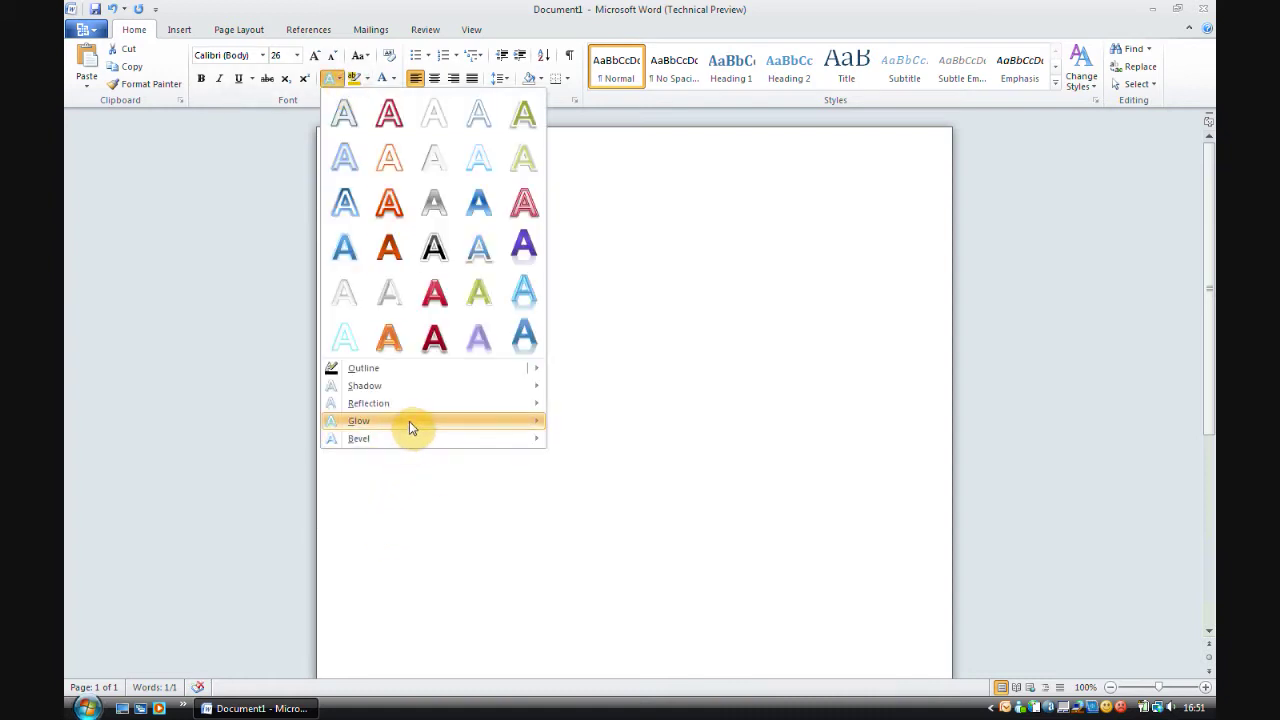
mouse_move(409, 421)
left_click(599, 534)
left_click(566, 323)
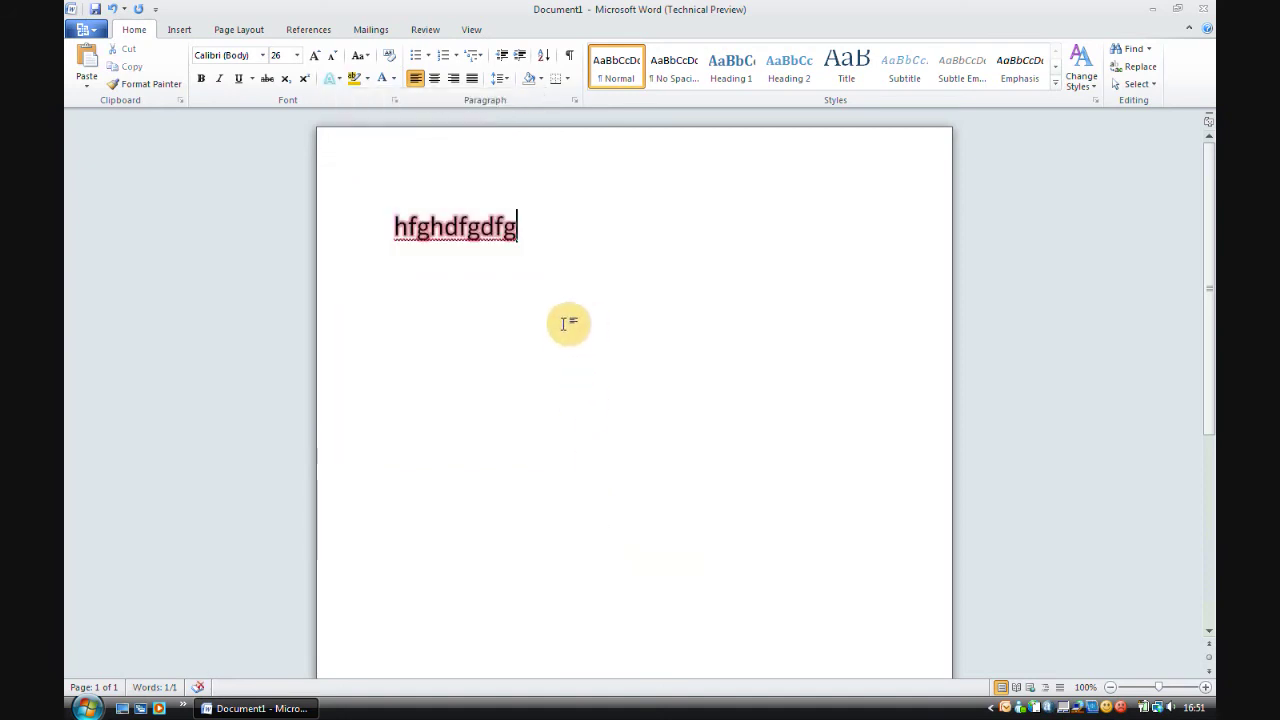
Apply a different glow variation, then select the text and delete it
left_click(337, 80)
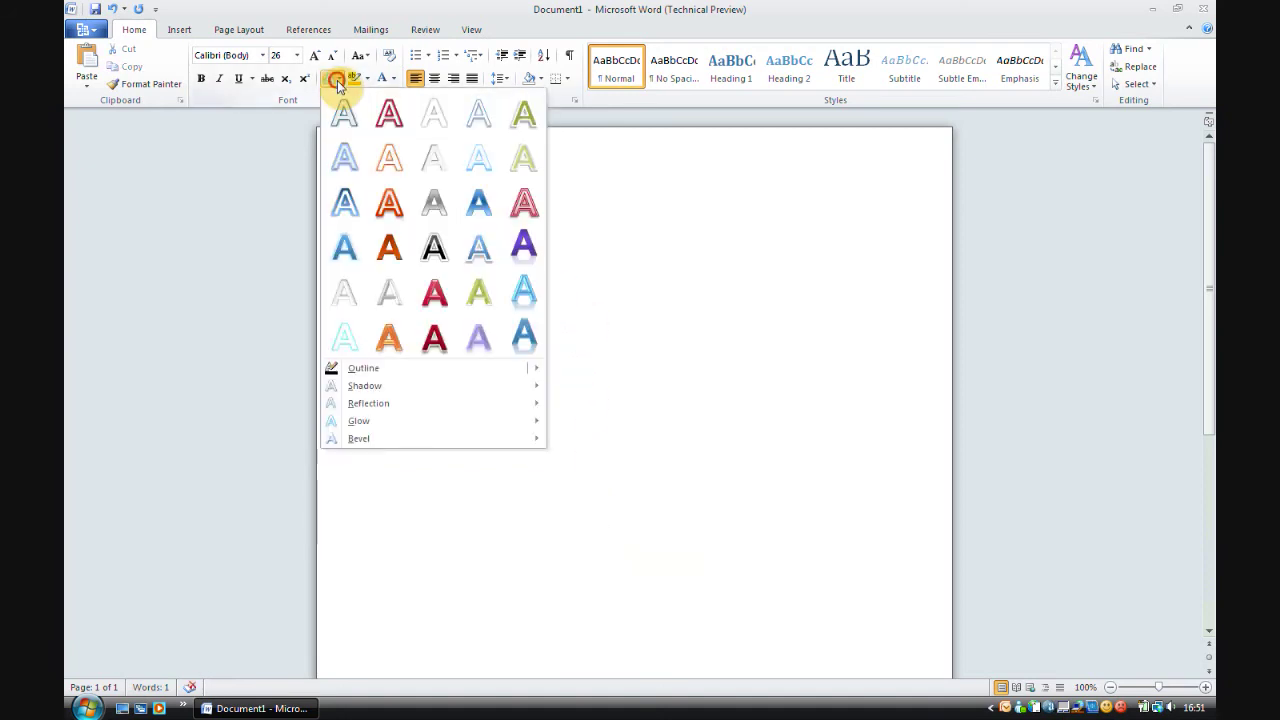
mouse_move(472, 425)
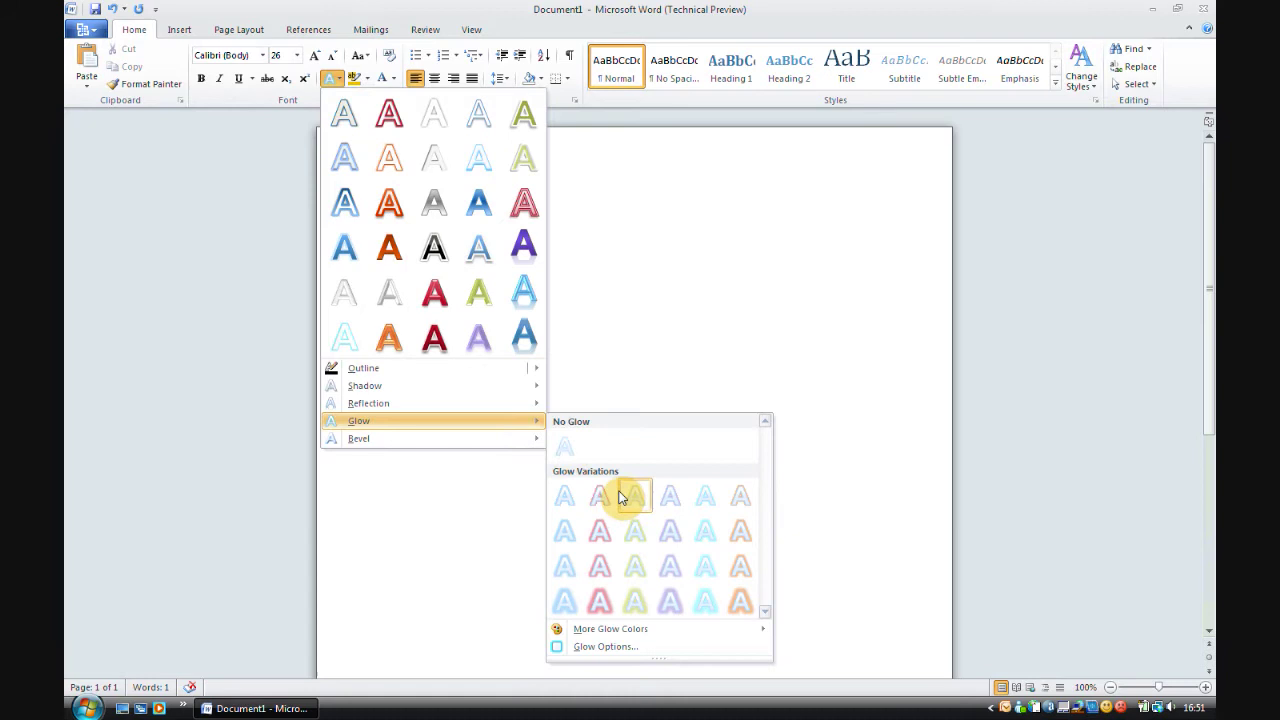
left_click(608, 610)
left_click_drag(549, 243, 363, 260)
key("BackSpace")
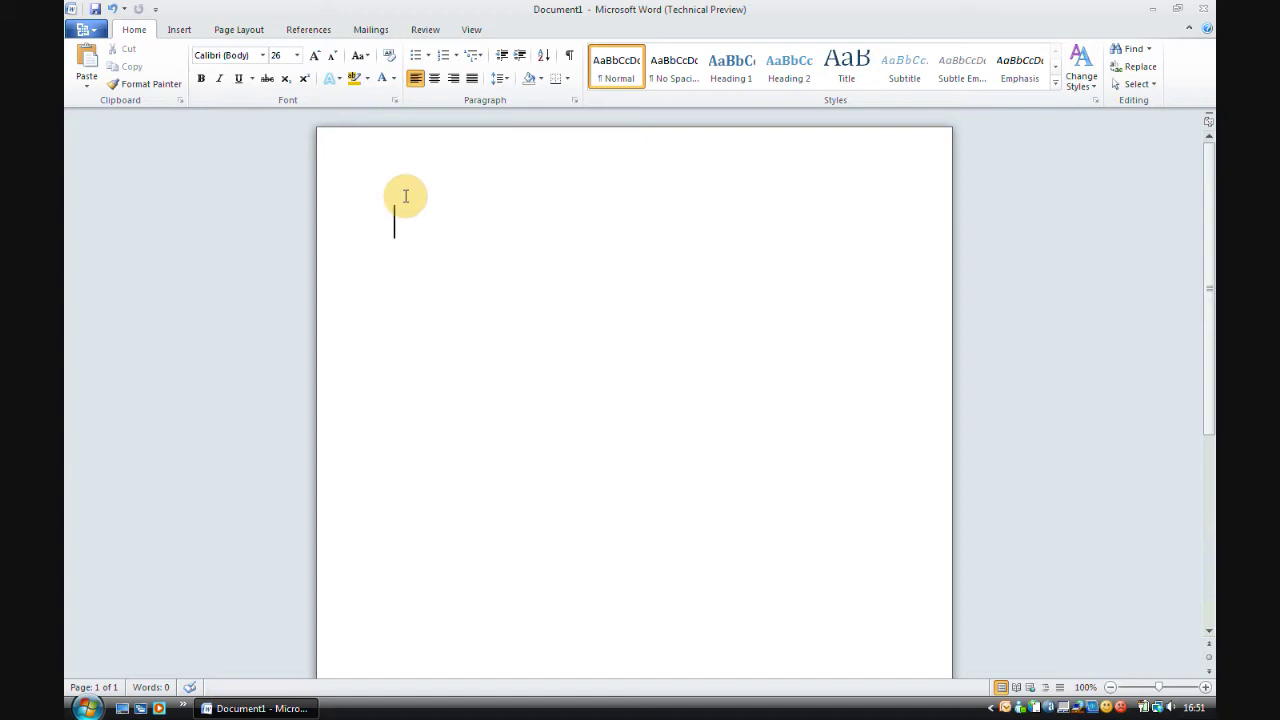
Undo back to the original 14 pt test line, redo once, and select the line
type("A")
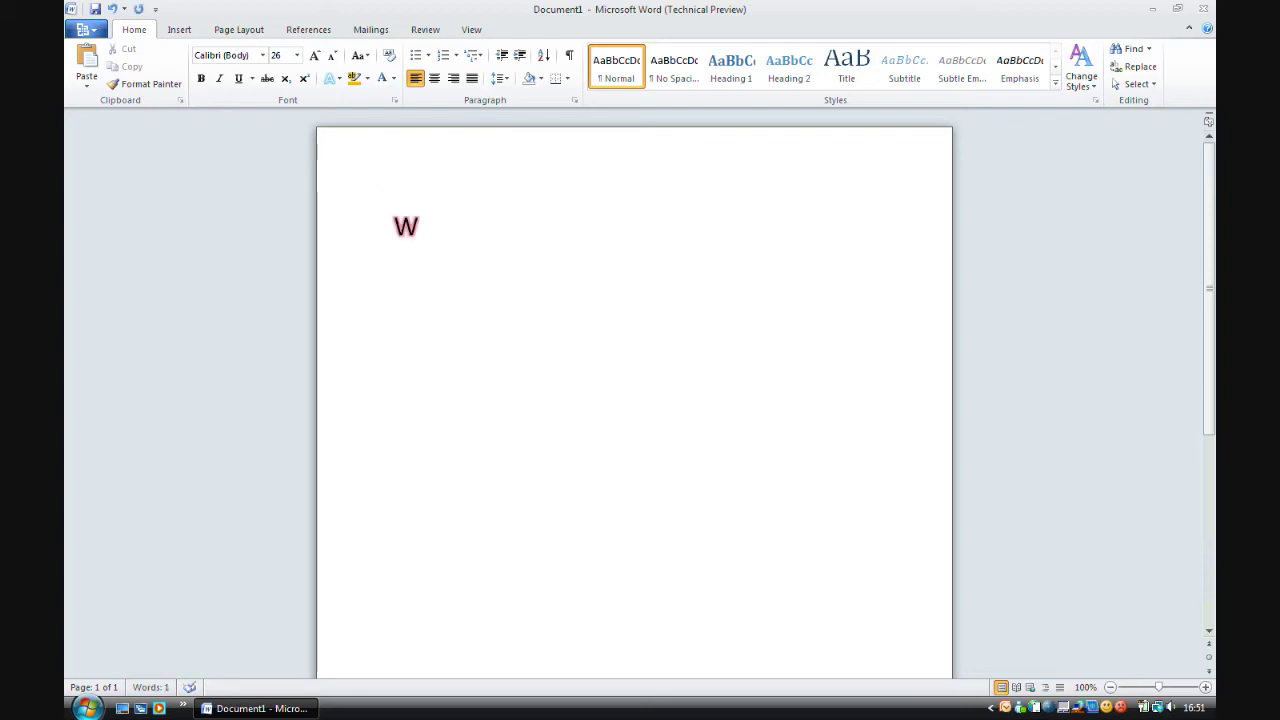
key("ctrl+z")
key("ctrl+z")
key("ctrl+z")
key("ctrl+z")
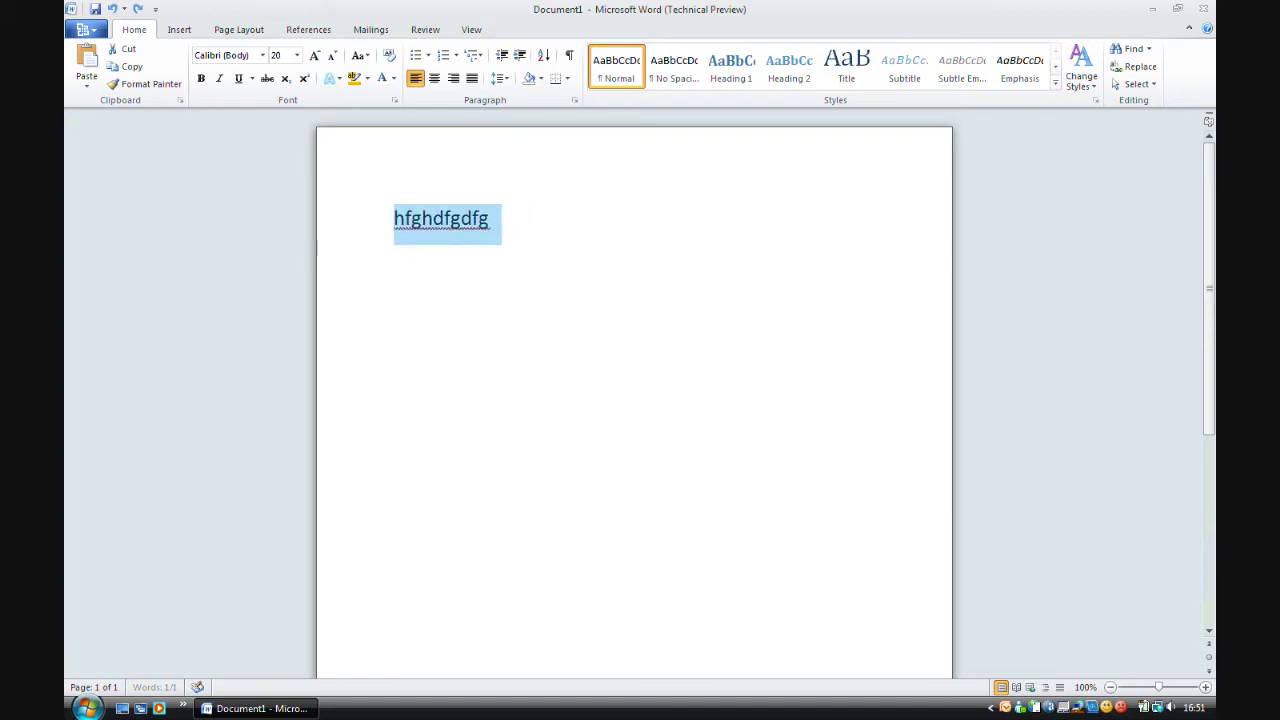
key("ctrl+z")
key("ctrl+z")
key("ctrl+z")
key("ctrl+z")
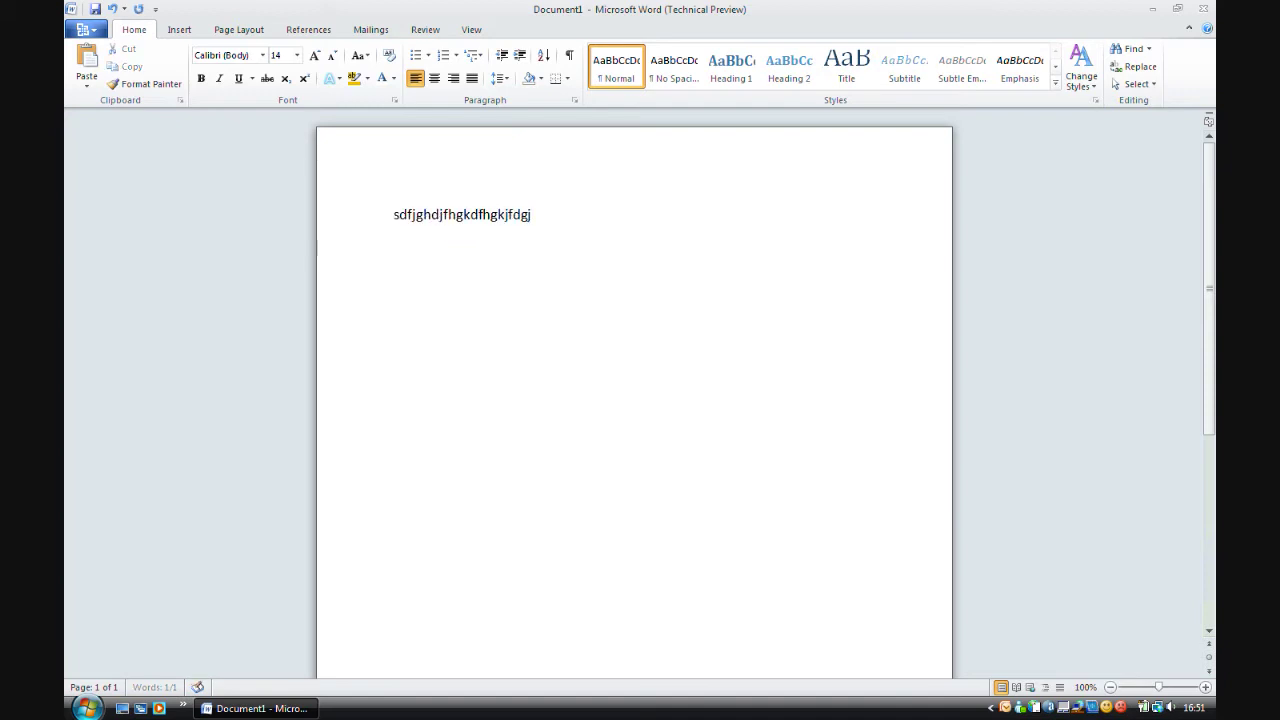
key("ctrl+y")
key("ctrl+y")
left_click_drag(551, 220, 209, 266)
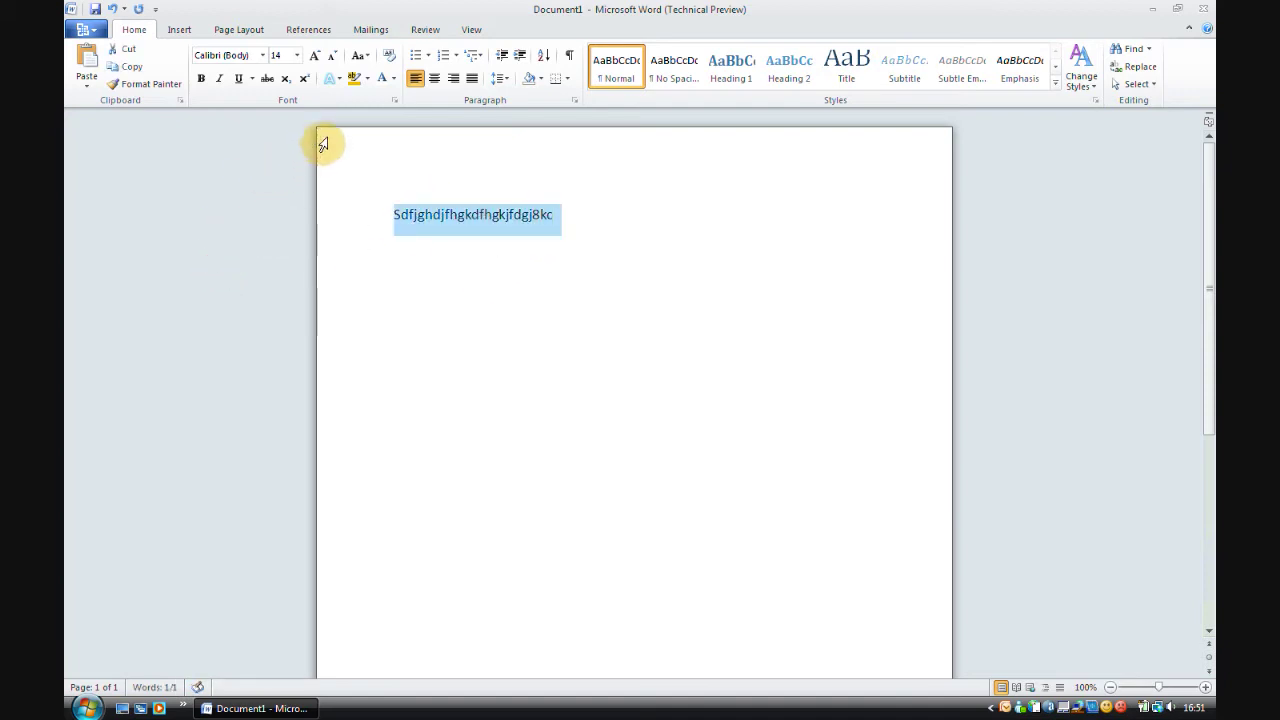
left_click(180, 30)
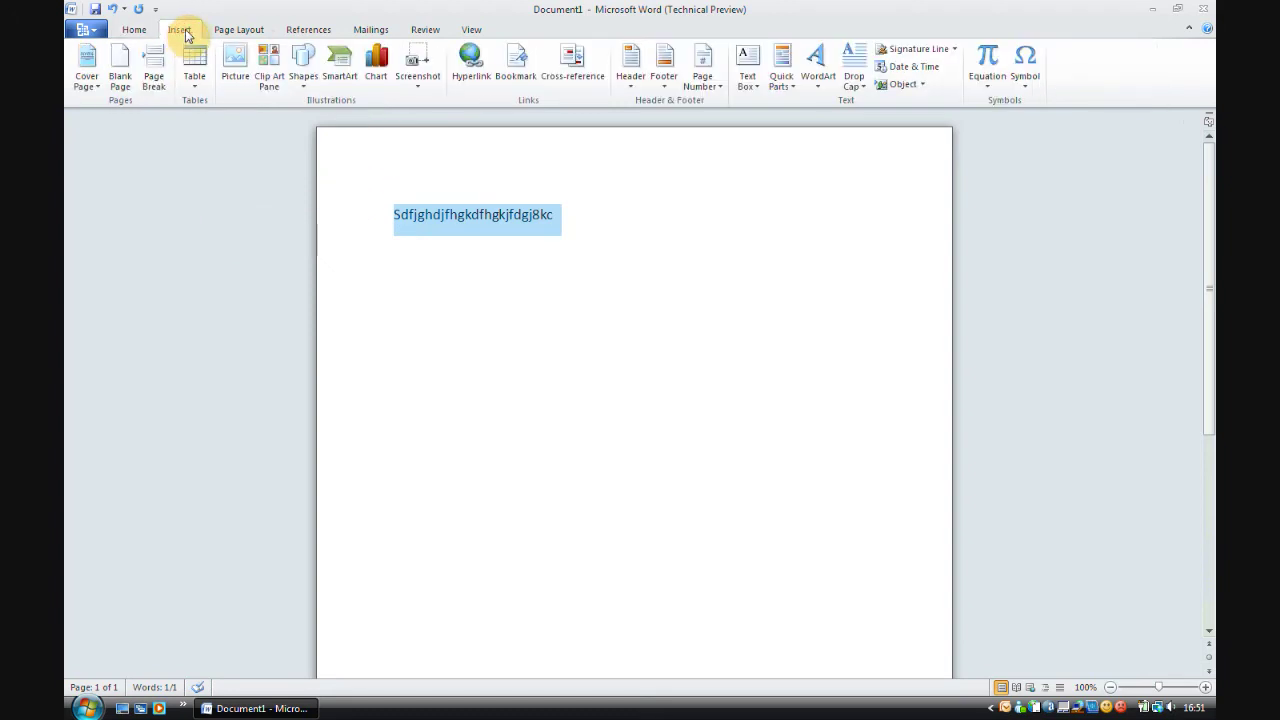
Browse the WordArt styles without applying one and return to the Home commands
left_click(818, 78)
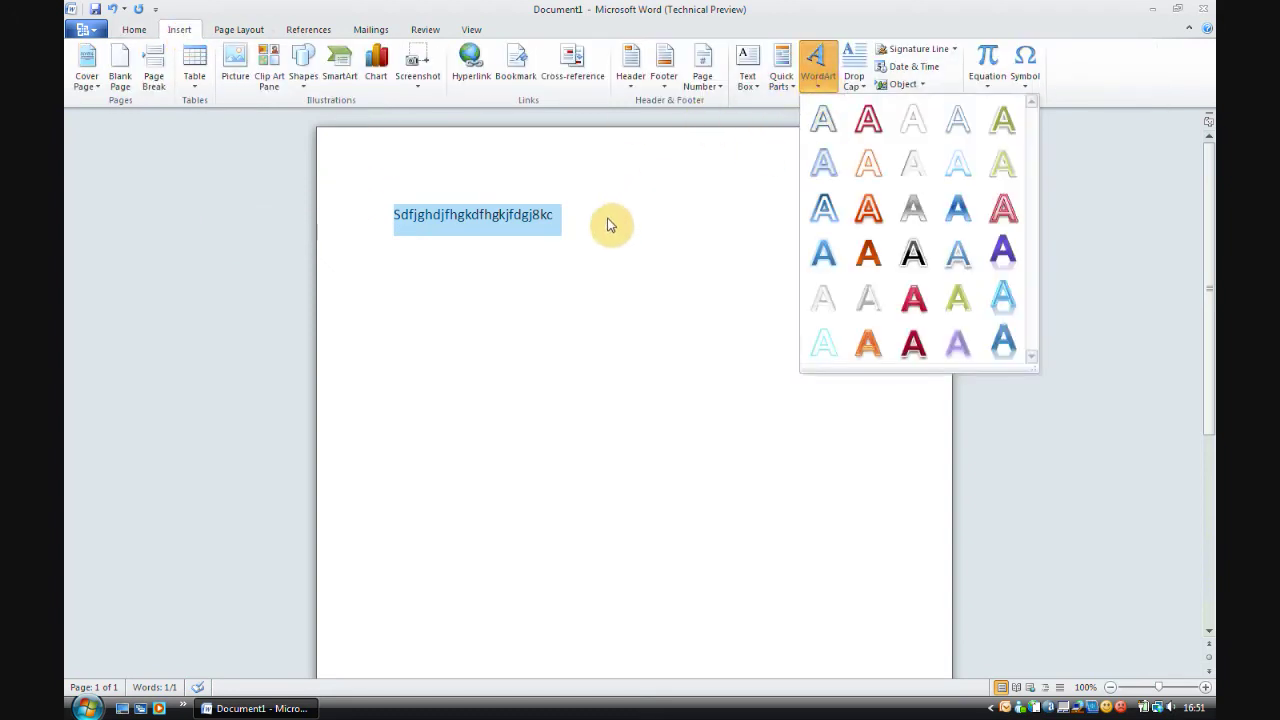
left_click(605, 224)
left_click(134, 29)
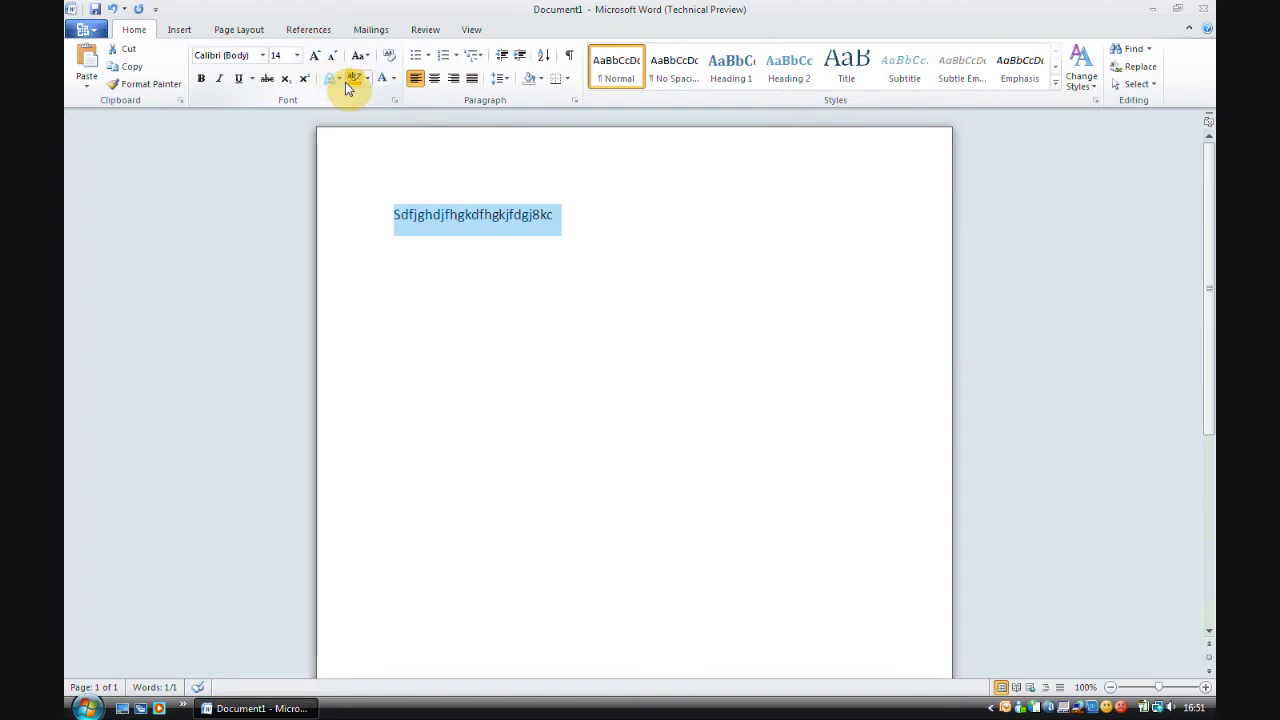
Apply a text effect style, enlarge to 42 pt, then type 'FNBGJHFJGJFHGJFHGJH' and delete it
left_click(336, 79)
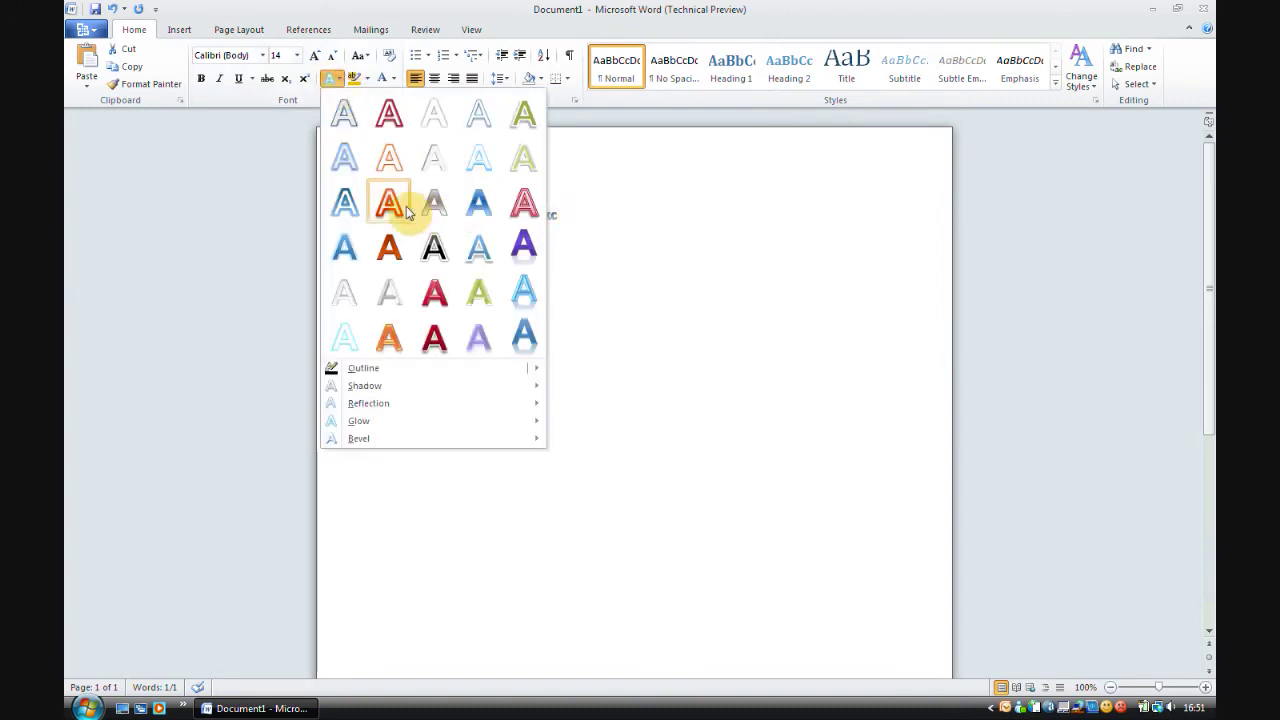
left_click(522, 250)
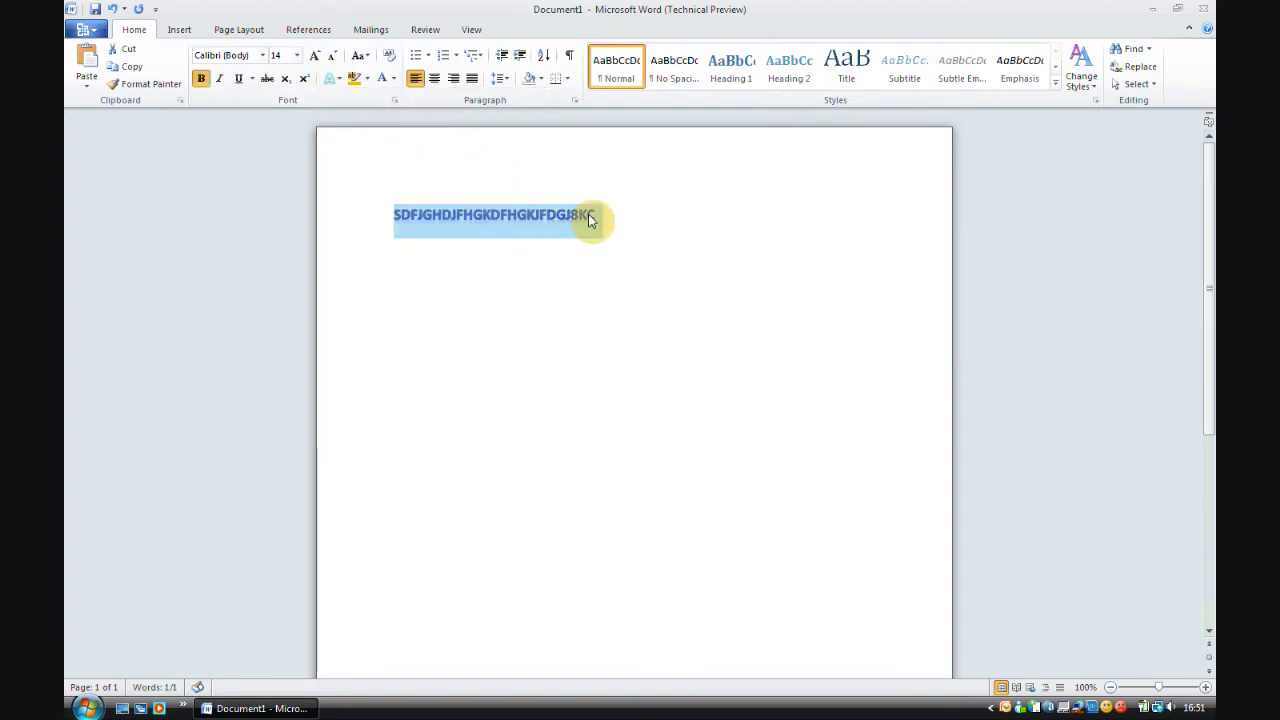
key("ctrl+bracketright")
key("ctrl+bracketright")
key("ctrl+bracketright")
key("ctrl+bracketright")
key("ctrl+bracketright")
key("ctrl+bracketright")
key("ctrl+bracketright")
key("ctrl+bracketright")
key("ctrl+bracketright")
key("ctrl+bracketright")
key("ctrl+bracketright")
key("ctrl+bracketright")
key("ctrl+bracketright")
key("ctrl+bracketright")
key("ctrl+bracketright")
key("ctrl+bracketright")
key("ctrl+bracketright")
key("ctrl+bracketright")
key("ctrl+bracketright")
key("ctrl+bracketright")
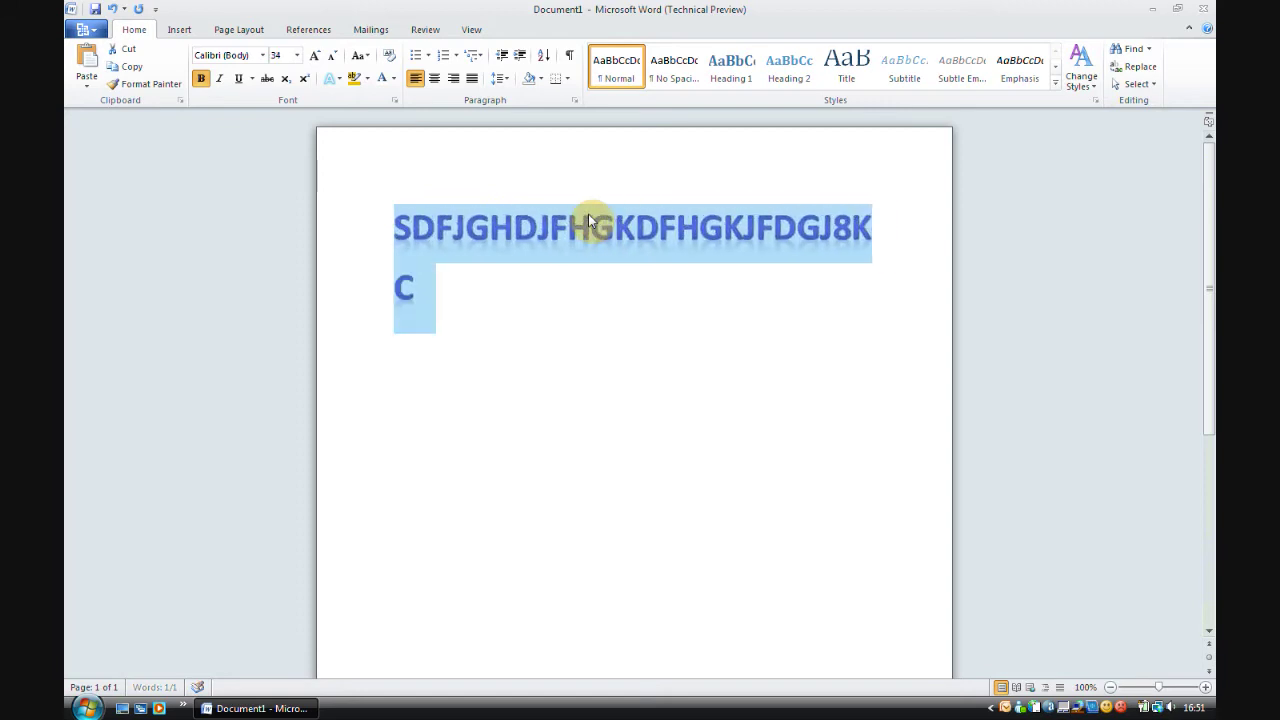
type("FNBGJHFJGJFHGJFHGJH")
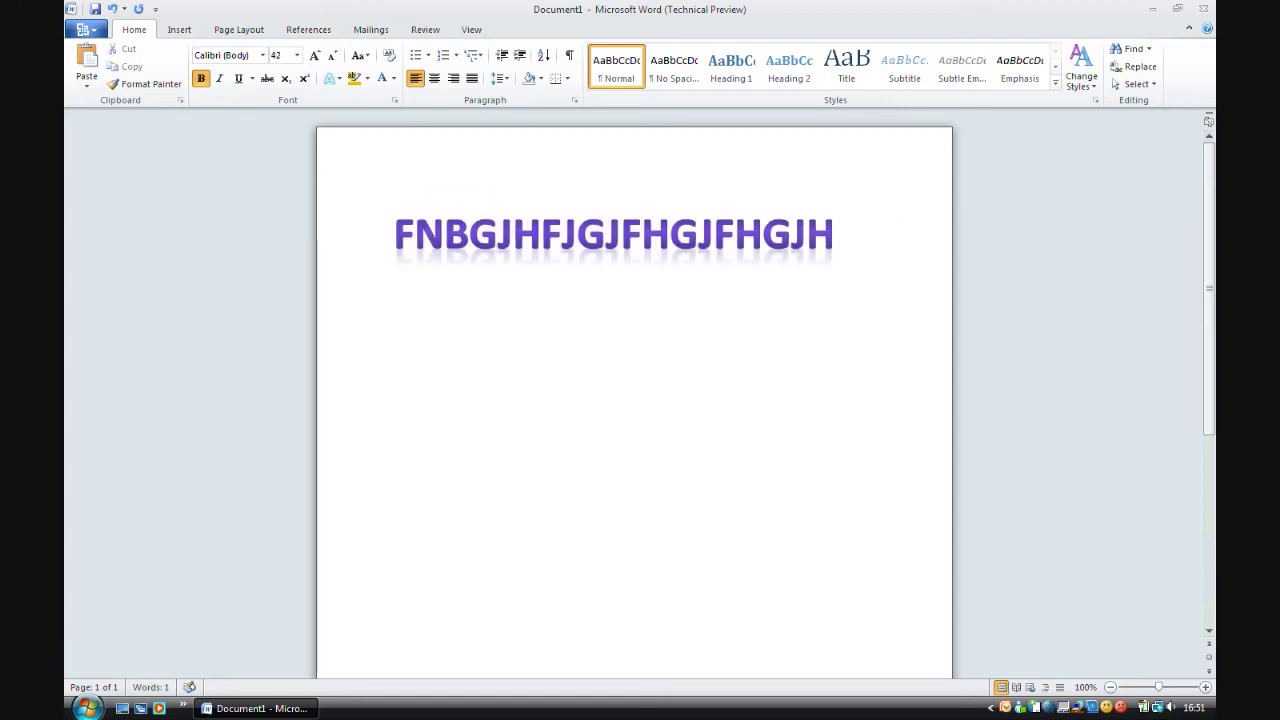
key("BackSpace")
key("BackSpace")
key("BackSpace")
key("BackSpace")
key("BackSpace")
key("BackSpace")
key("BackSpace")
key("BackSpace")
key("BackSpace")
key("BackSpace")
key("BackSpace")
key("BackSpace")
key("BackSpace")
key("BackSpace")
key("BackSpace")
key("BackSpace")
key("BackSpace")
key("BackSpace")
key("BackSpace")
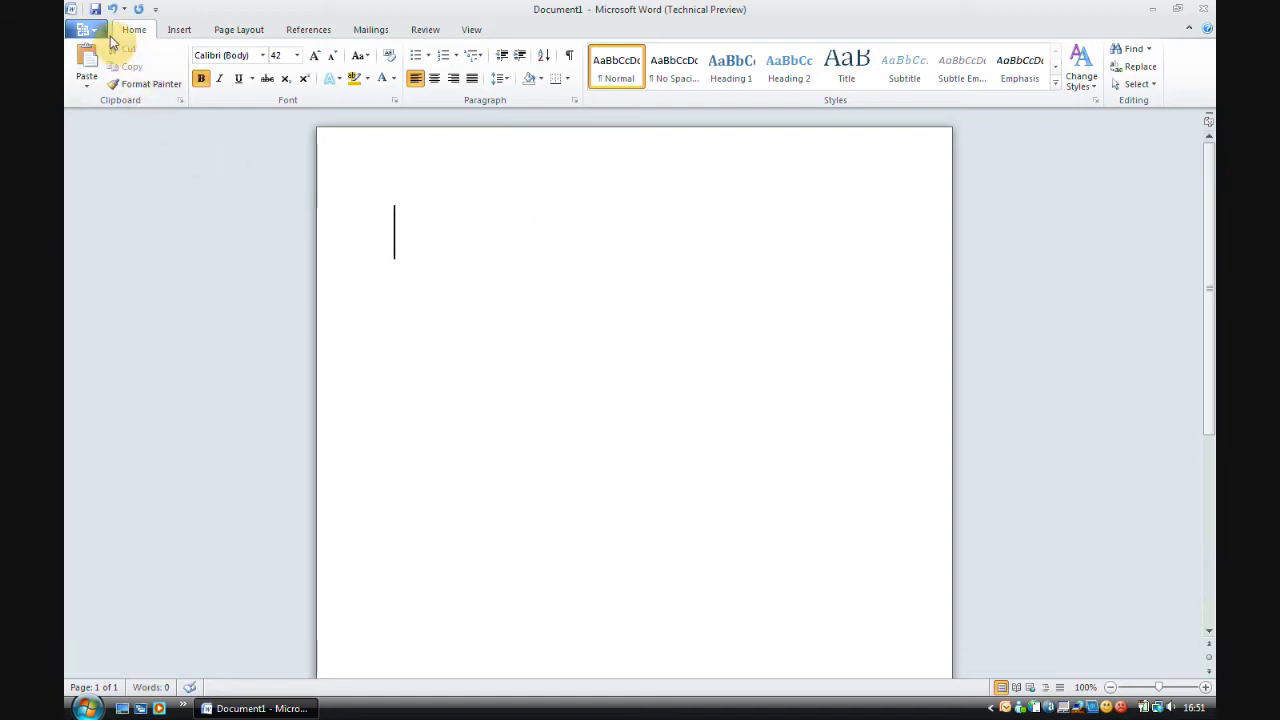
left_click(185, 32)
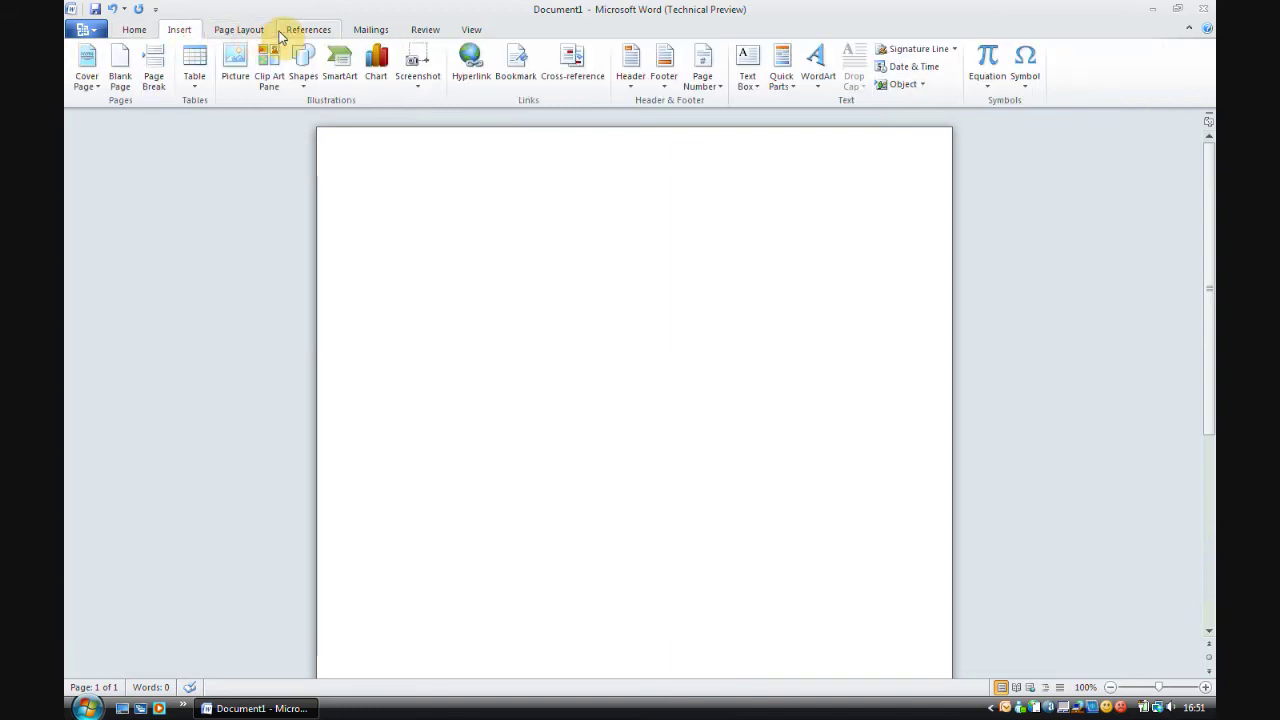
left_click(244, 30)
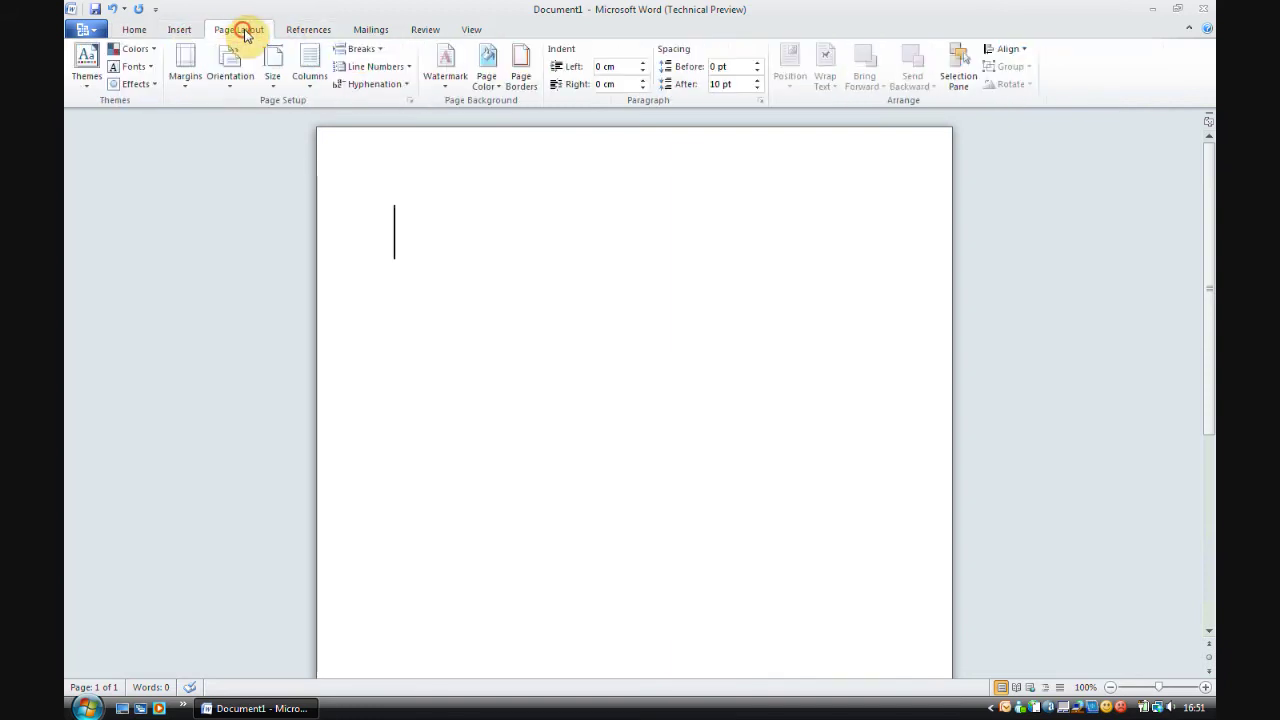
left_click(327, 31)
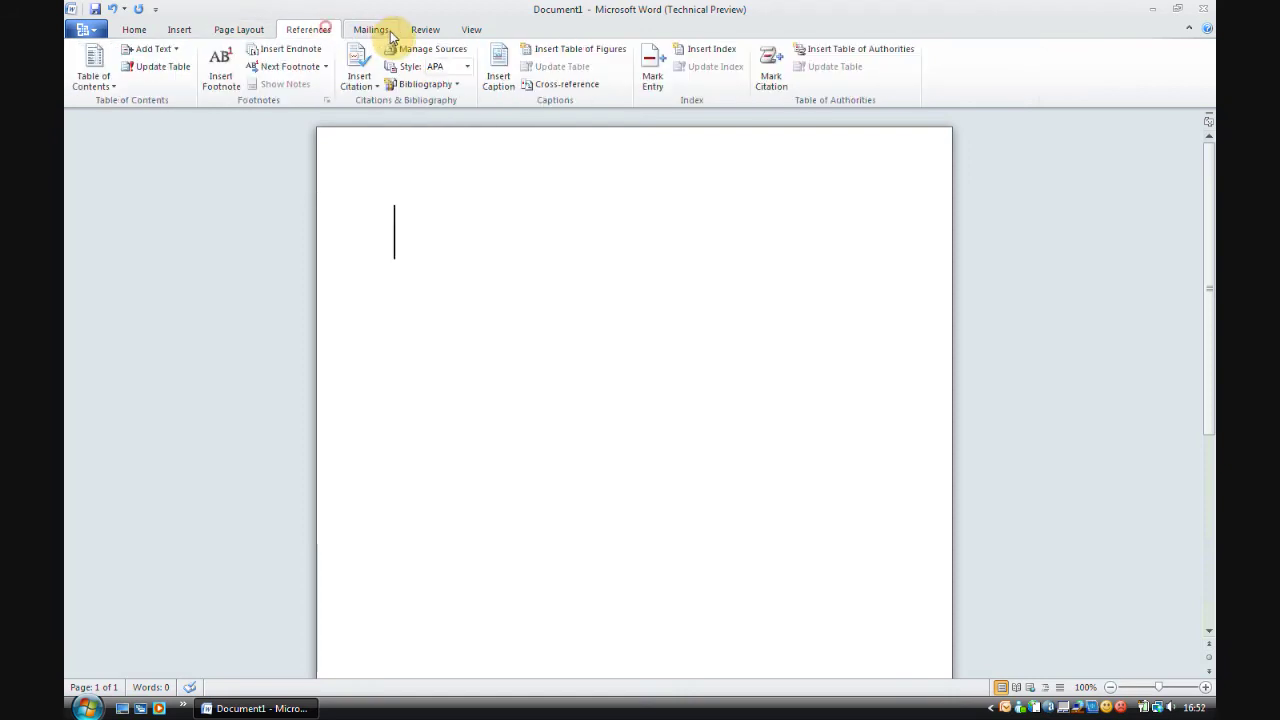
left_click(384, 31)
left_click(432, 30)
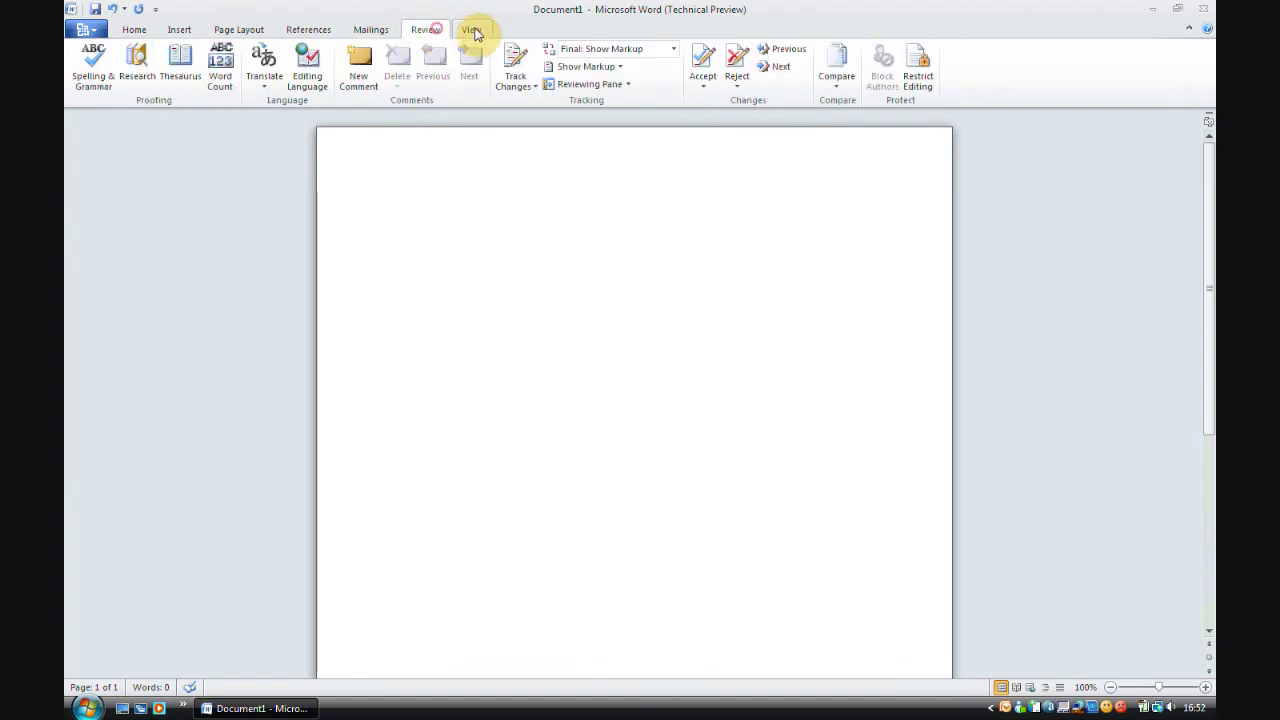
left_click(478, 31)
left_click(132, 27)
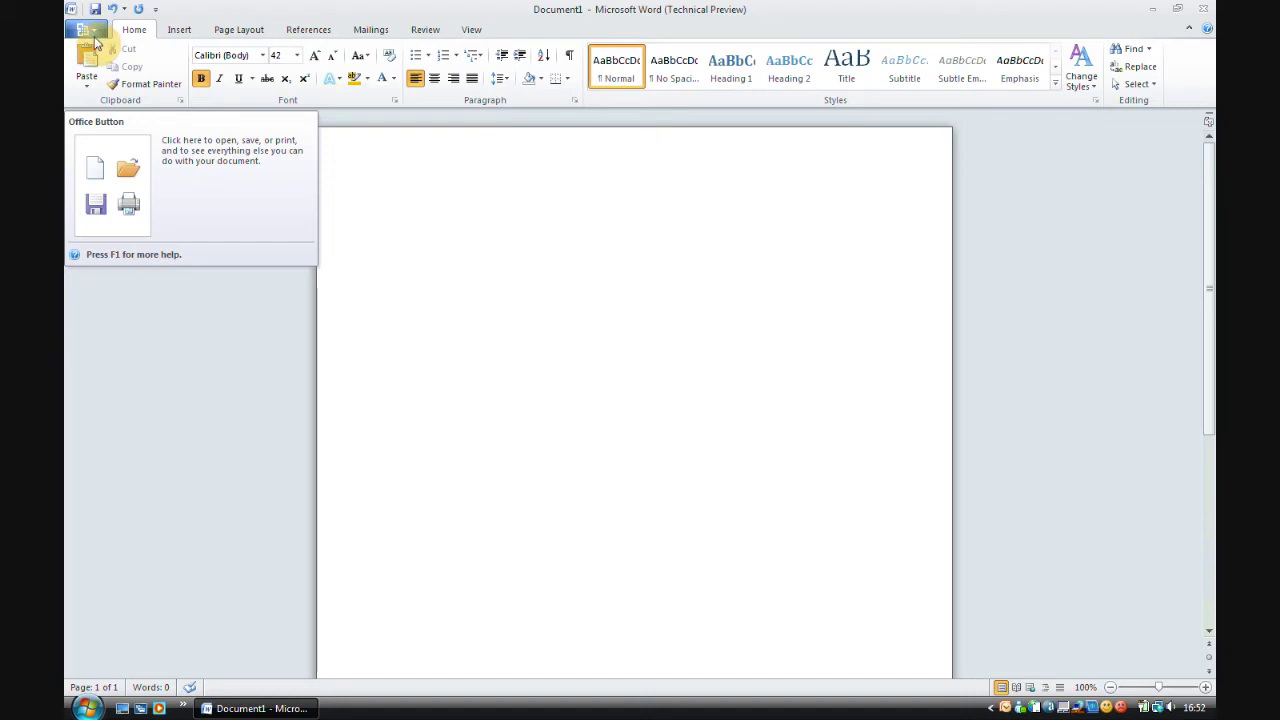
Enter the File view, go back to the document, then reopen Document1's Info page
left_click(94, 38)
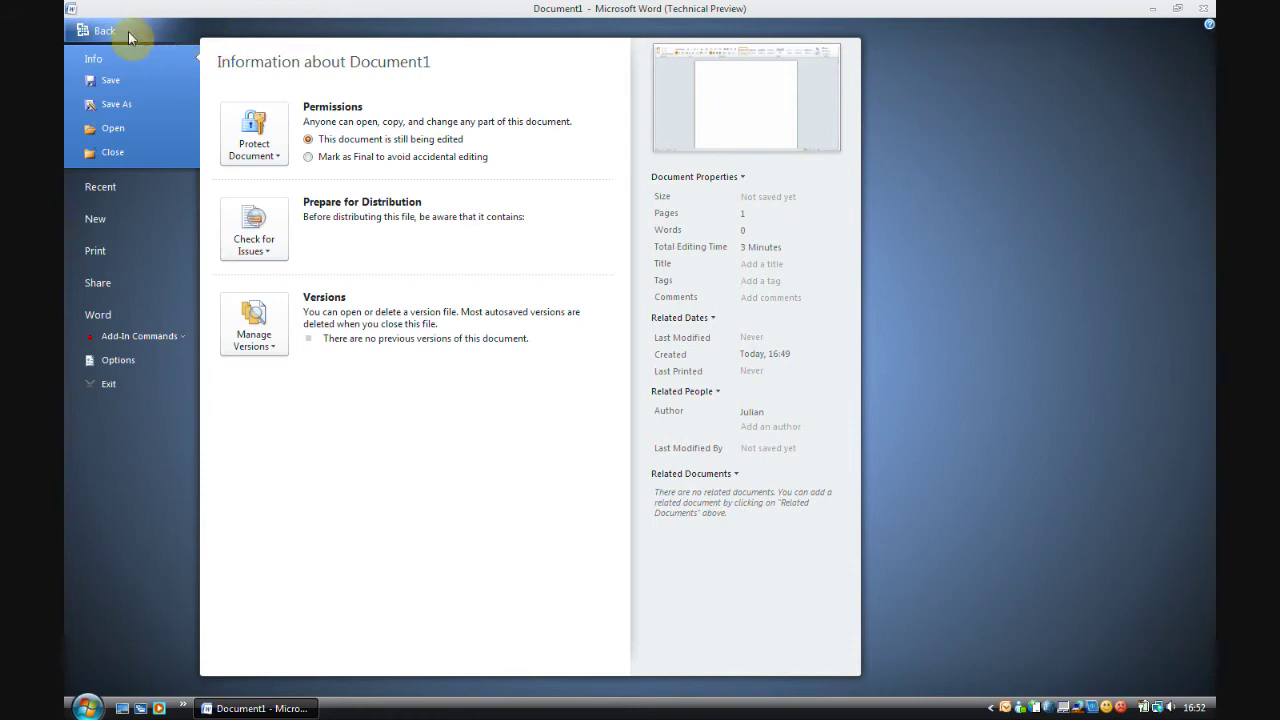
left_click(100, 33)
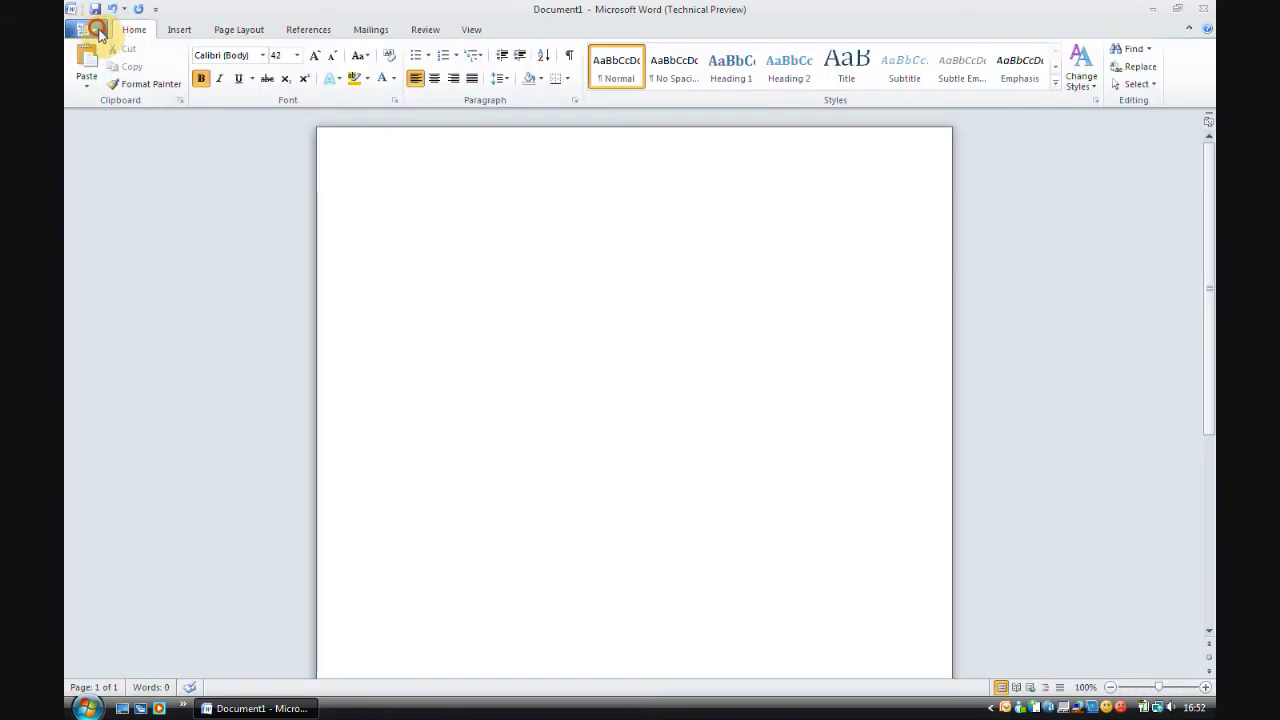
left_click(99, 33)
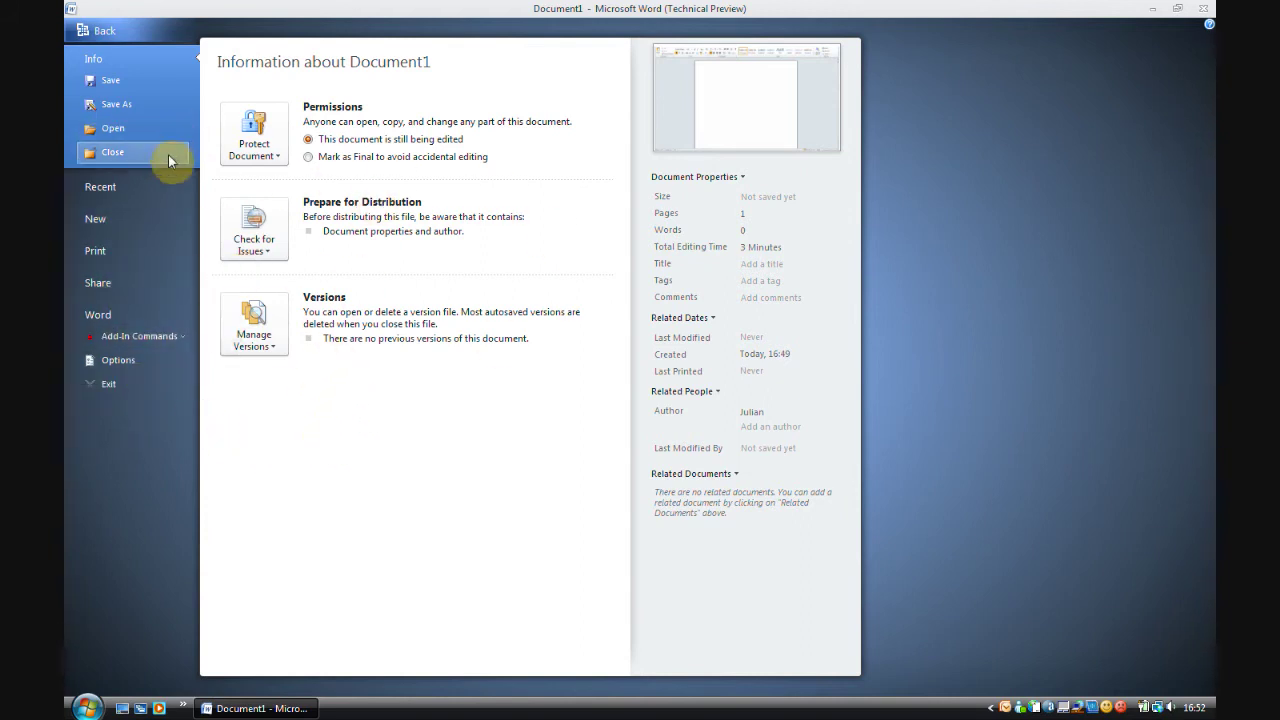
Set Word's colour scheme to Color scheme 2(Post Beta) in the General options
left_click(145, 358)
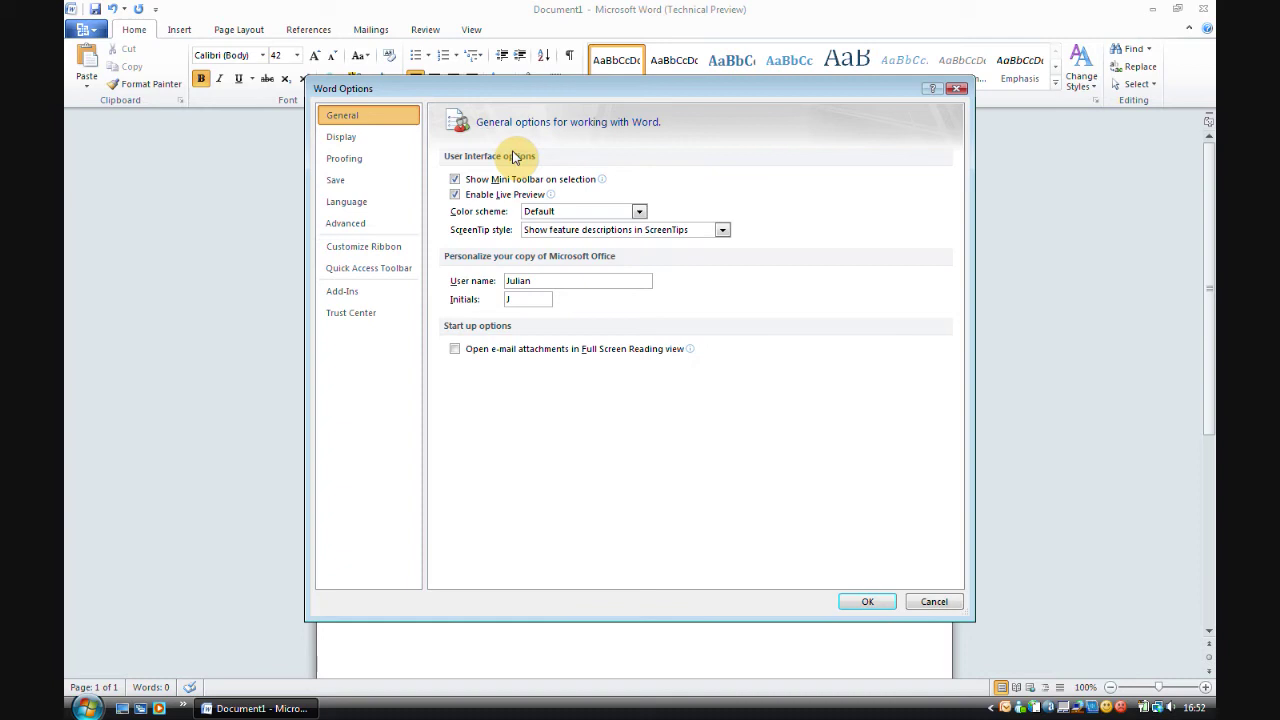
left_click(639, 212)
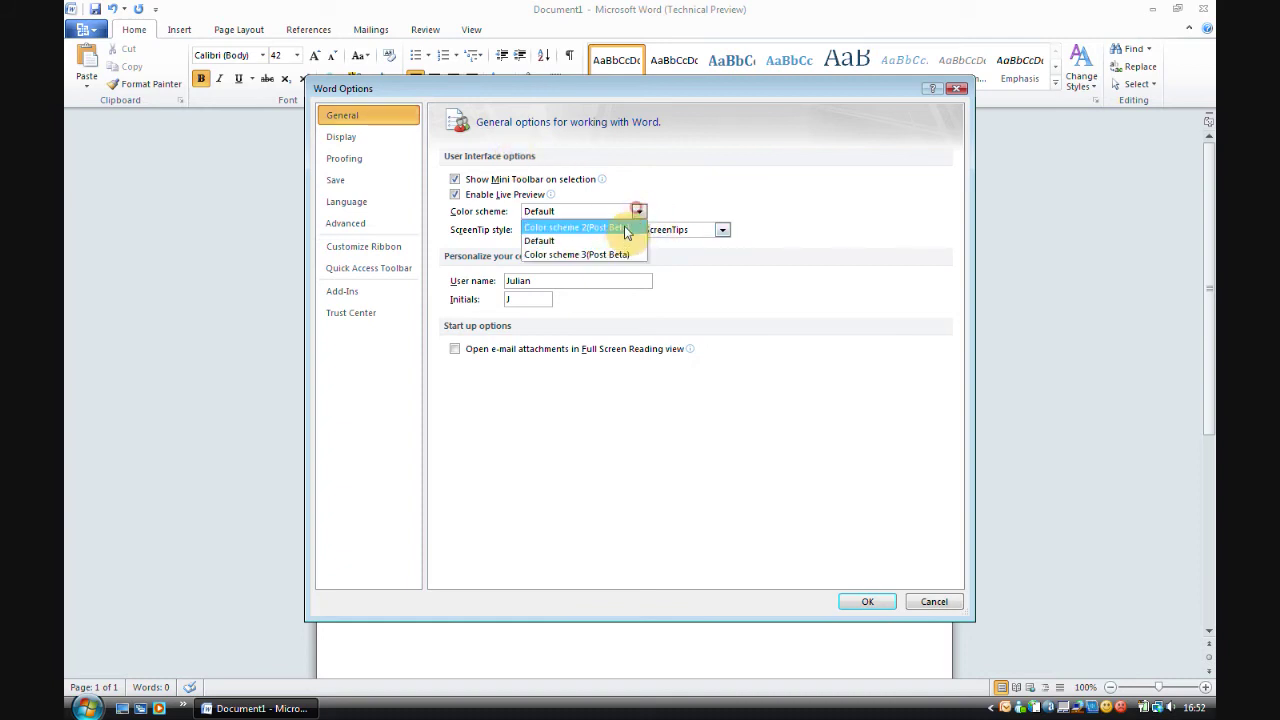
left_click(624, 225)
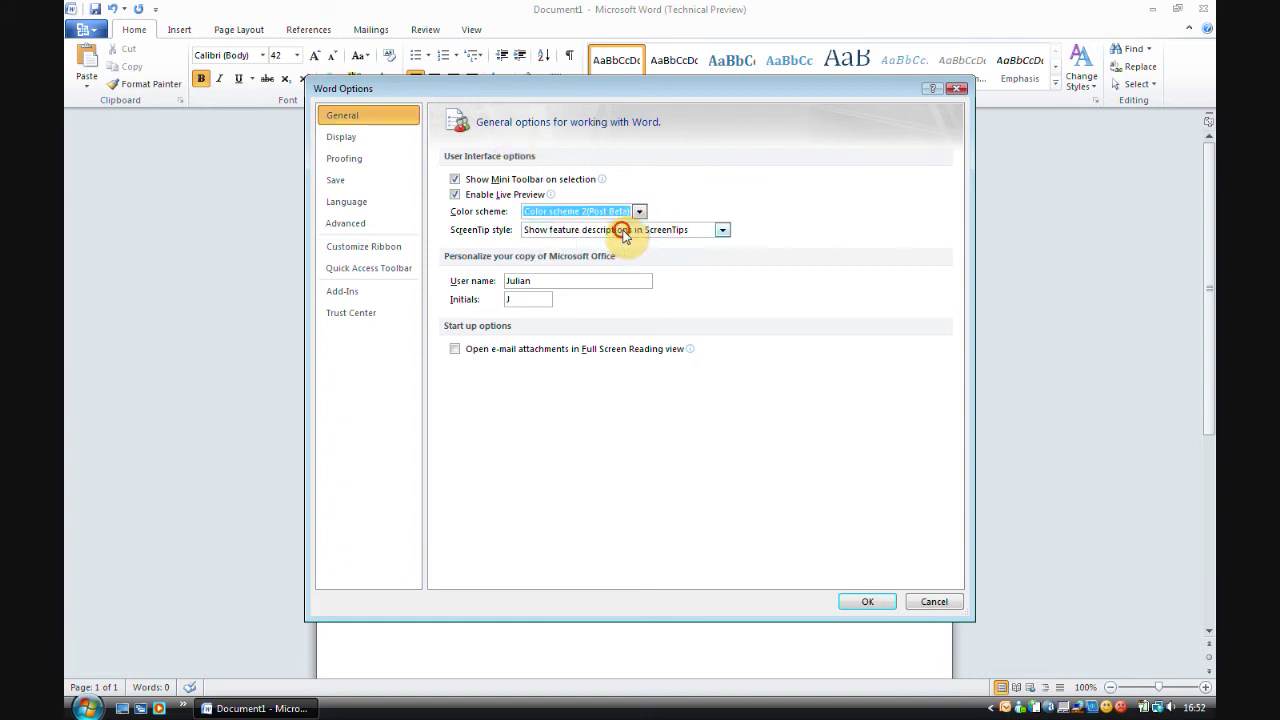
left_click(865, 601)
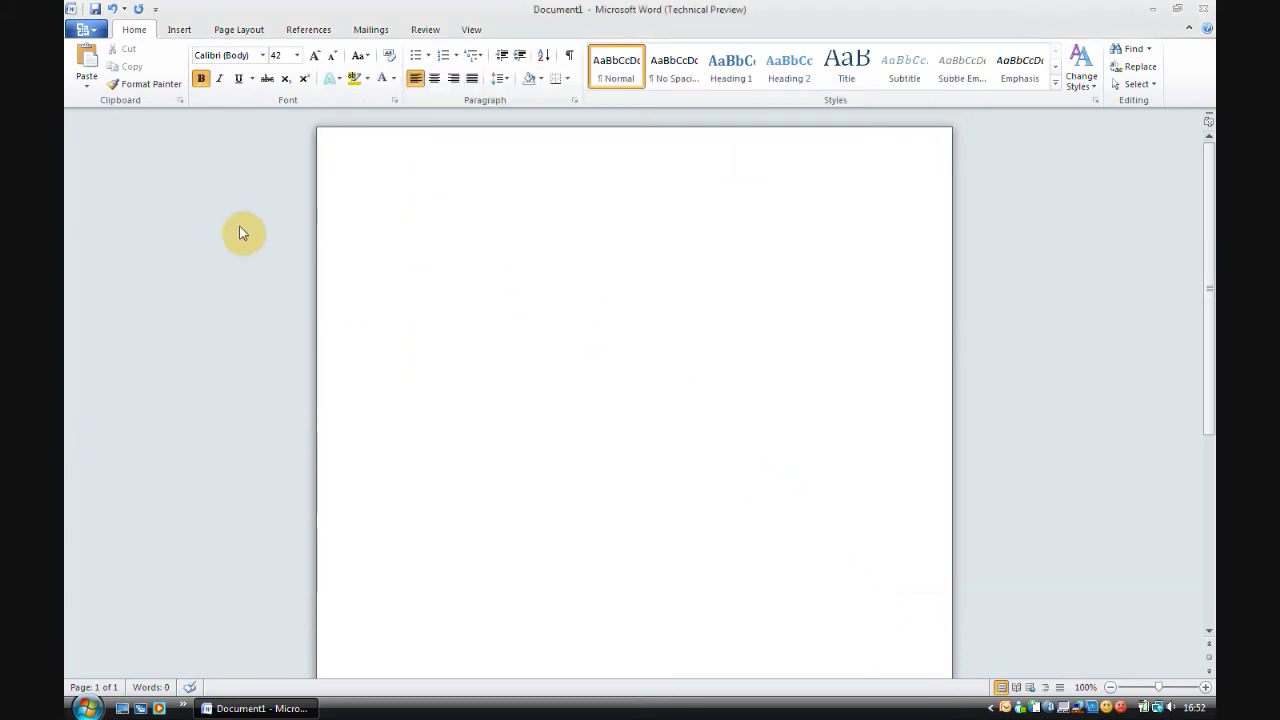
left_click(82, 31)
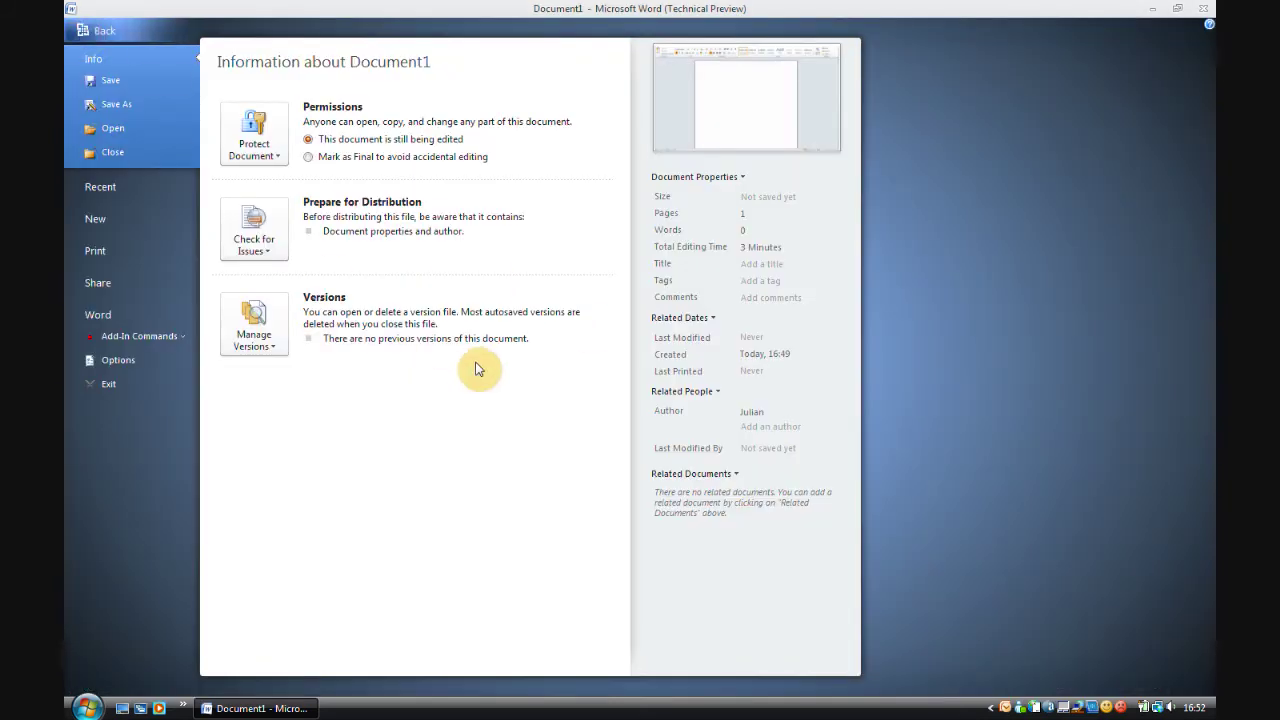
Open Word Options from Backstage and switch to its Display page
left_click(150, 366)
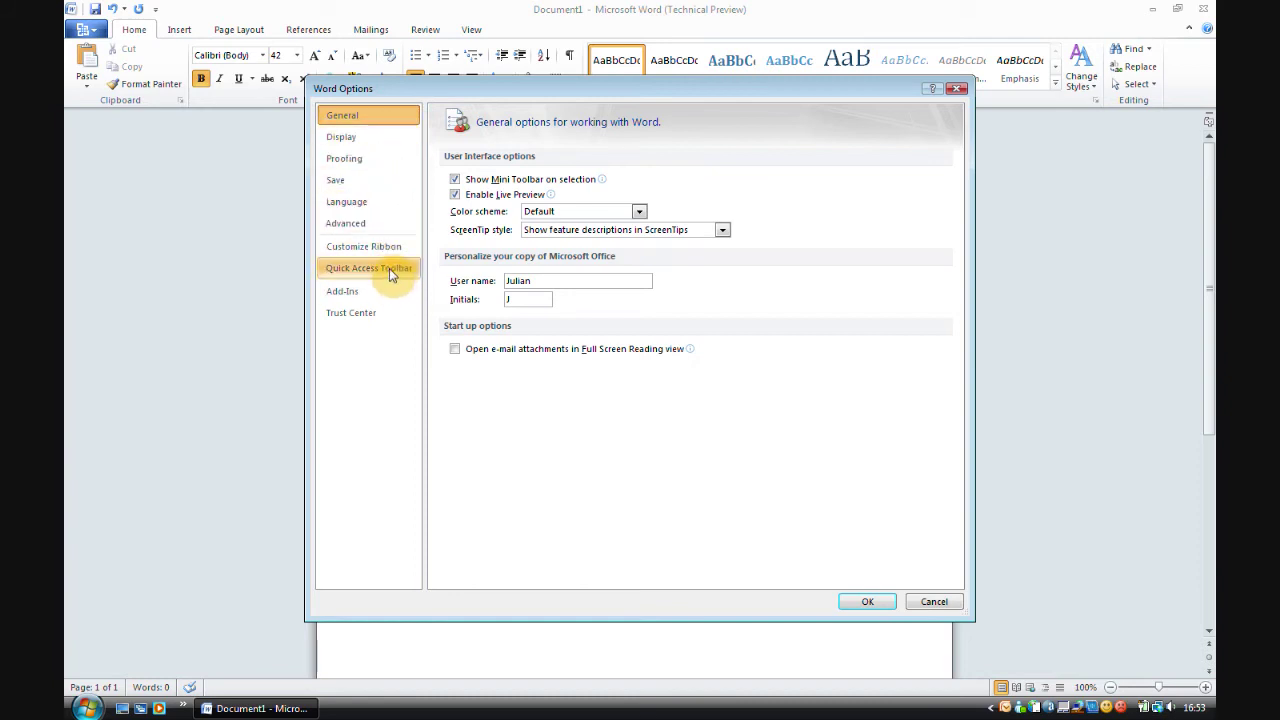
left_click(396, 138)
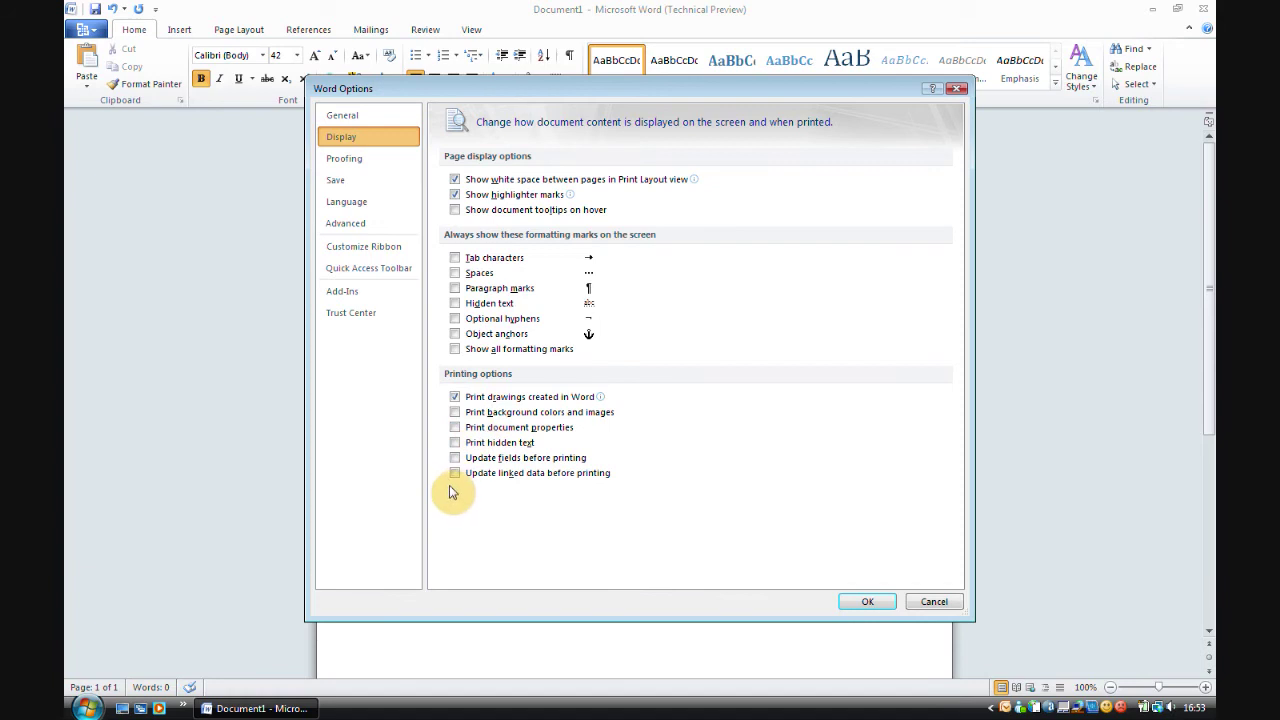
Browse Proofing and Save settings, keeping Word Document (*.docx) as the default save format
left_click(361, 163)
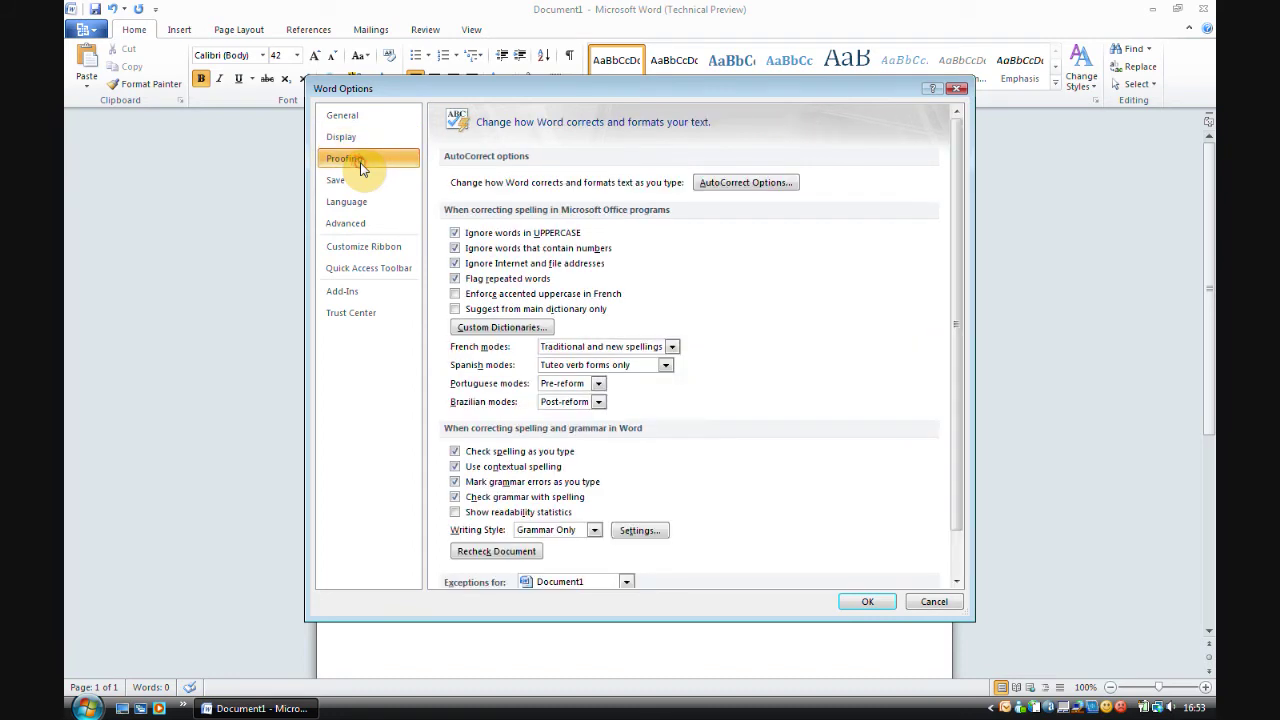
scroll(716, 284, "down", 2)
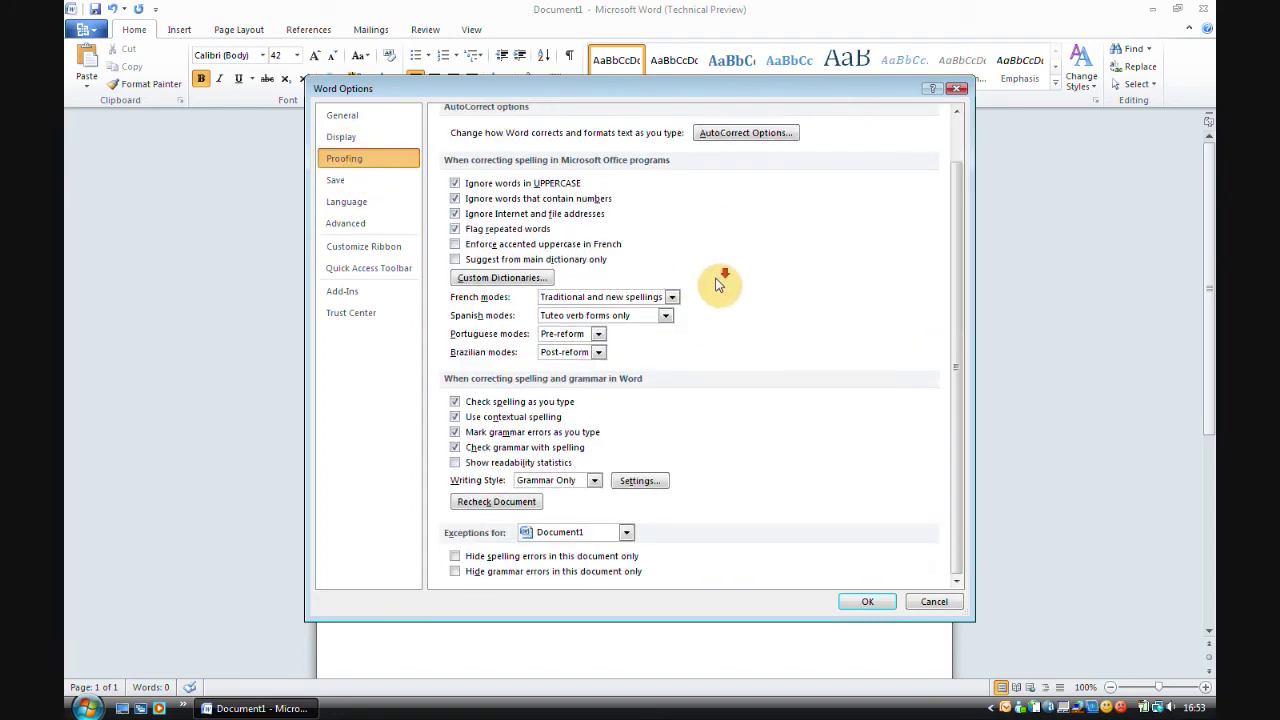
left_click(362, 186)
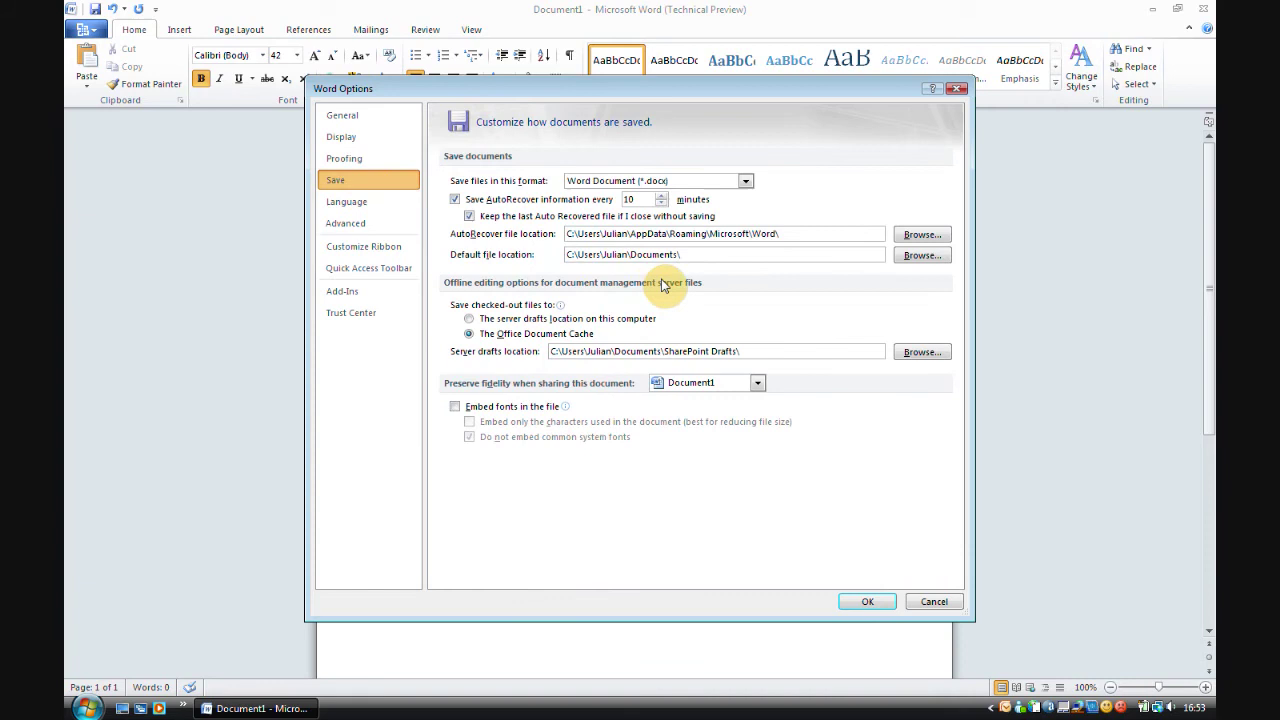
left_click(738, 180)
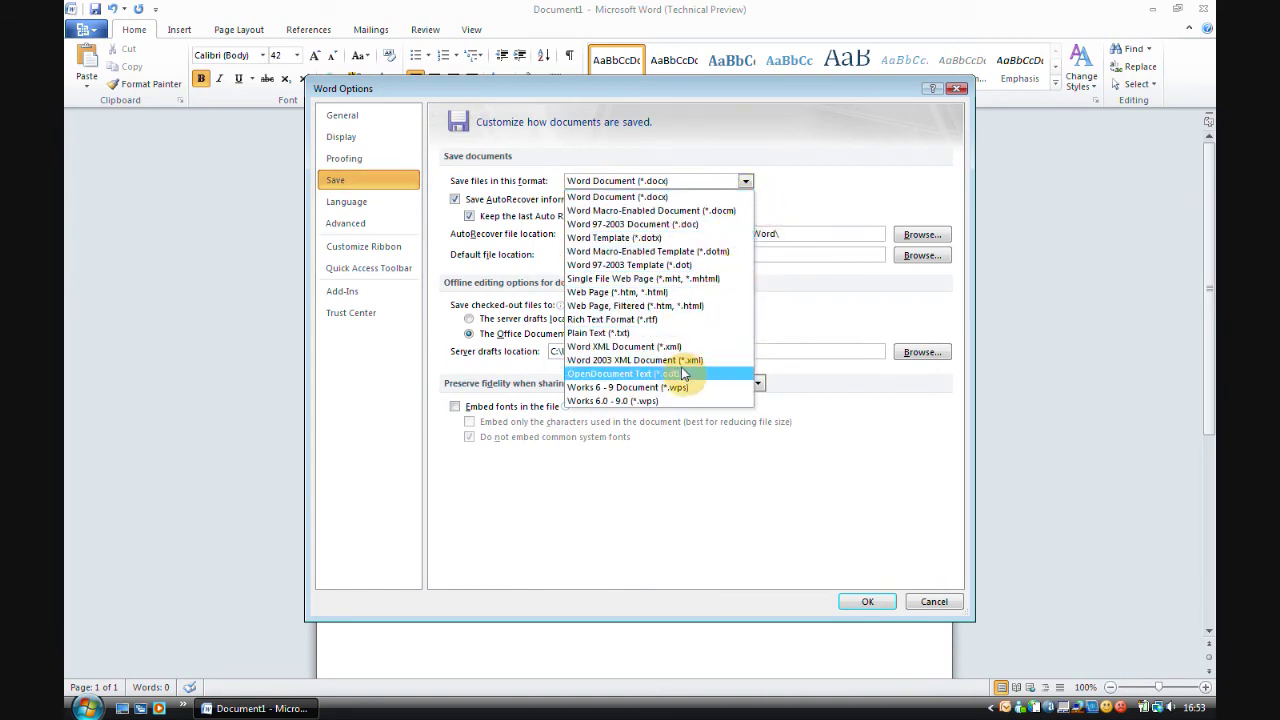
left_click(736, 198)
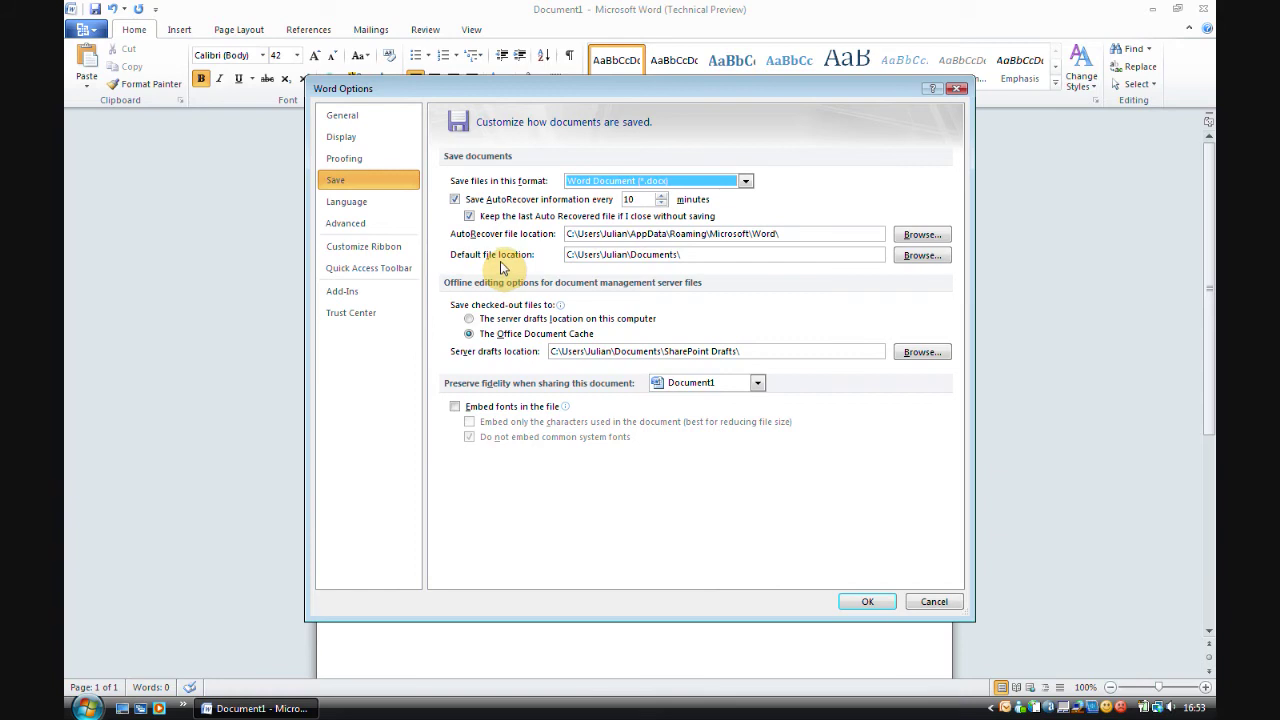
Look through the Language, Advanced and Customize Ribbon pages of Word Options
left_click(351, 207)
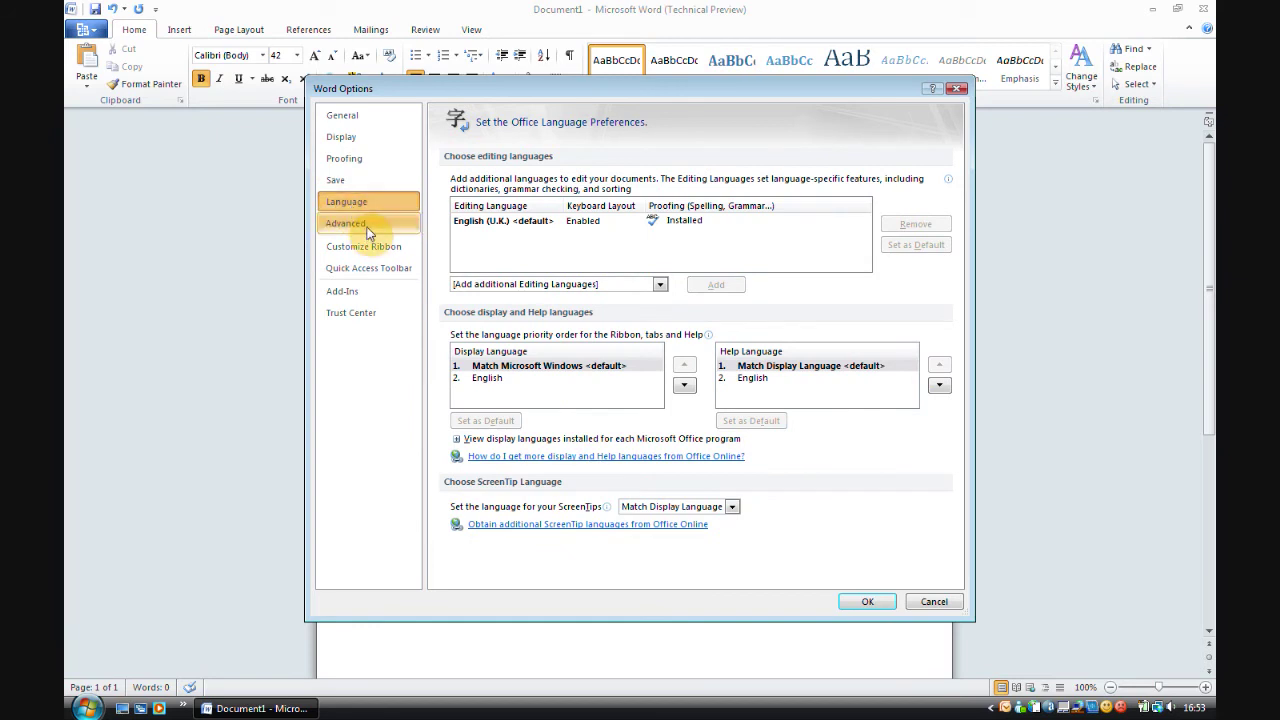
left_click(368, 230)
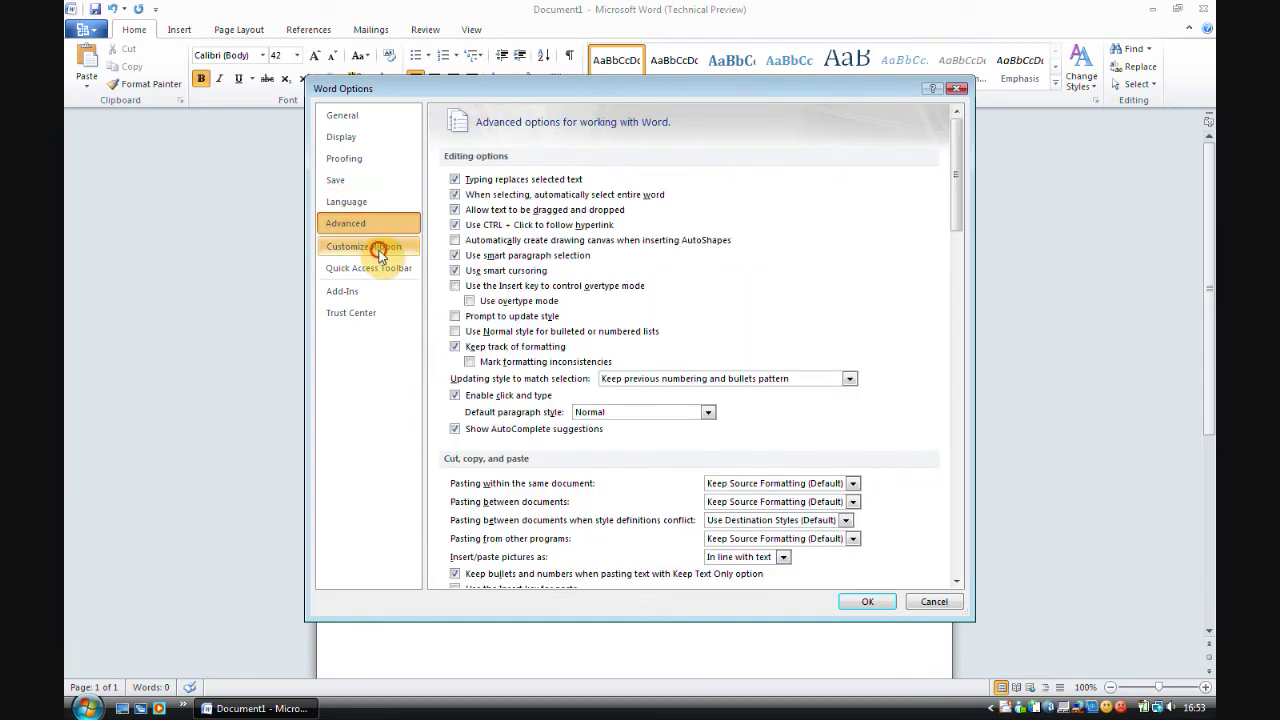
left_click(380, 255)
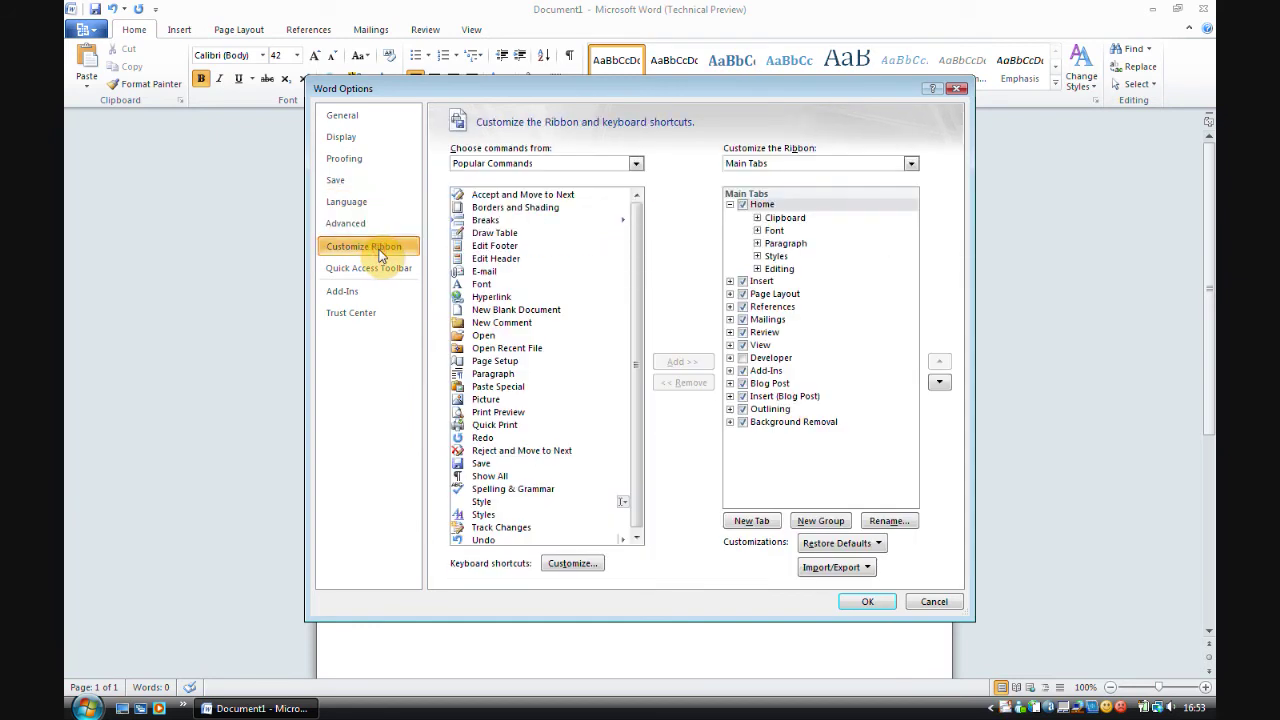
Cancel Word Options and draw a large rectangle near the page centre
left_click(931, 601)
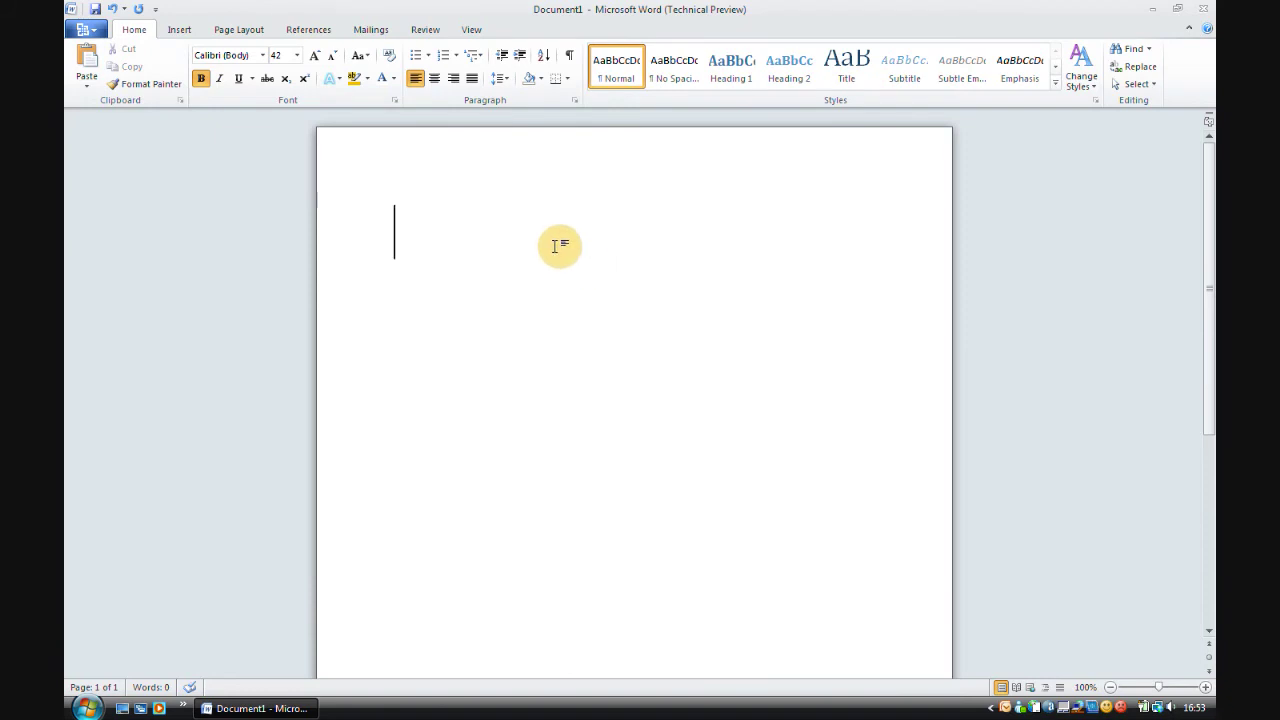
left_click(180, 29)
left_click(303, 72)
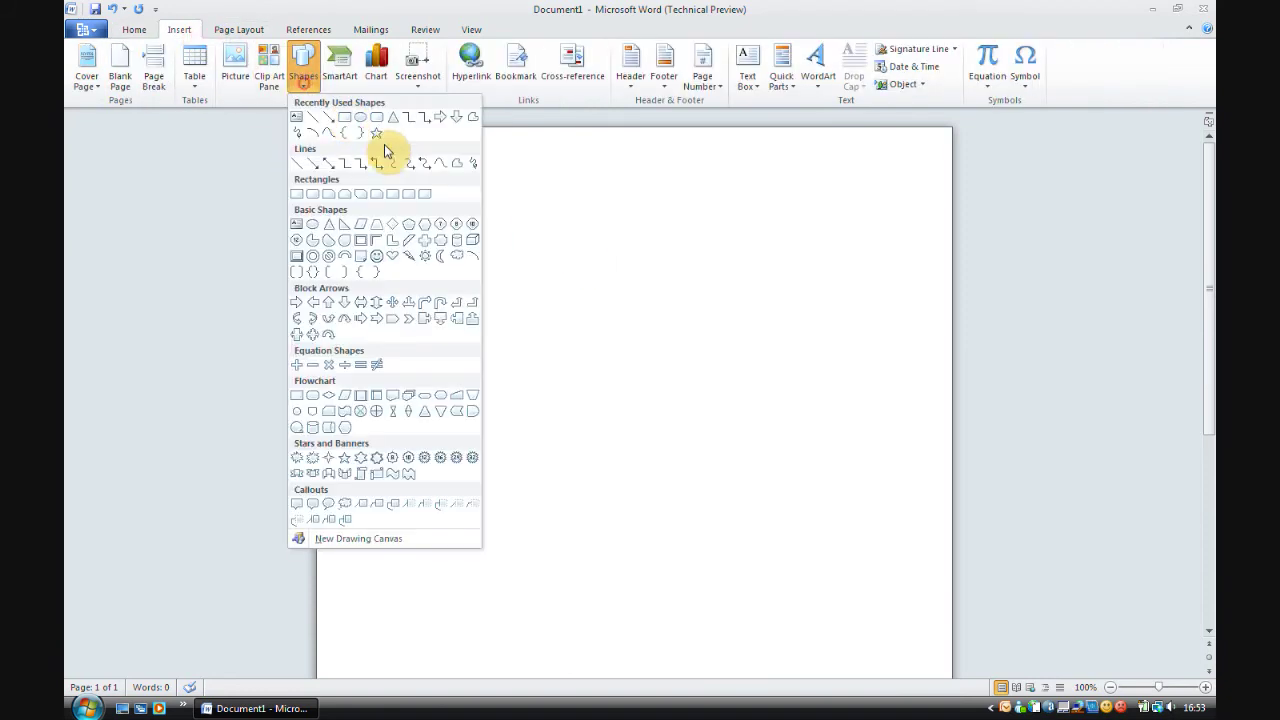
left_click(345, 117)
mouse_move(522, 286)
left_mouse_down()
mouse_move(771, 549)
mouse_move(757, 537)
left_mouse_up()
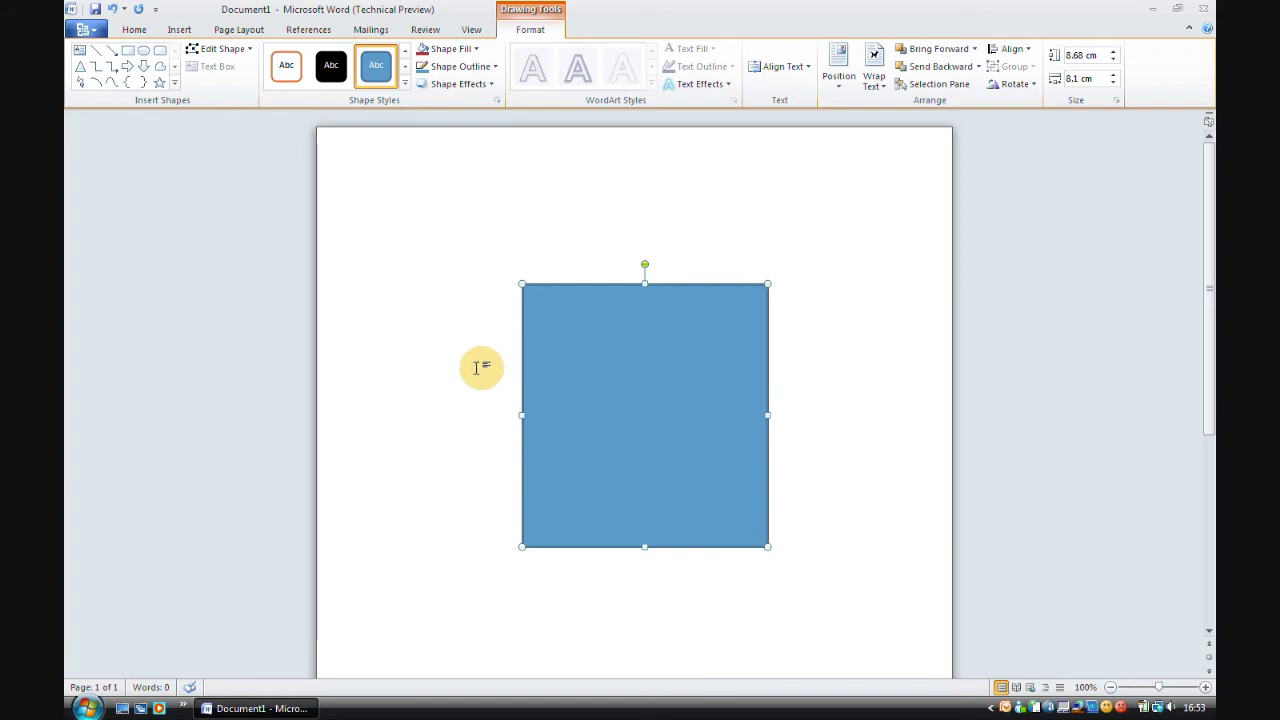
Open the rectangle's Format Shape settings and give it a gradient fill
right_click(638, 347)
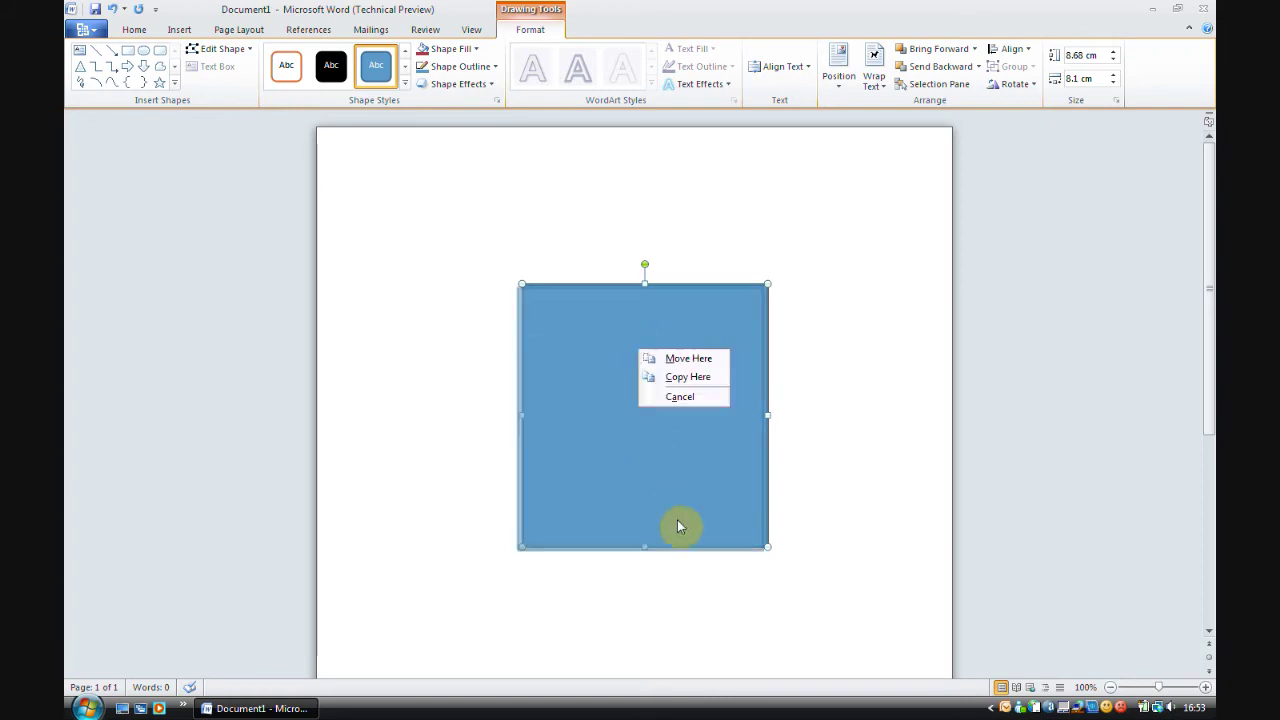
left_click(579, 468)
right_click(580, 470)
left_click(648, 460)
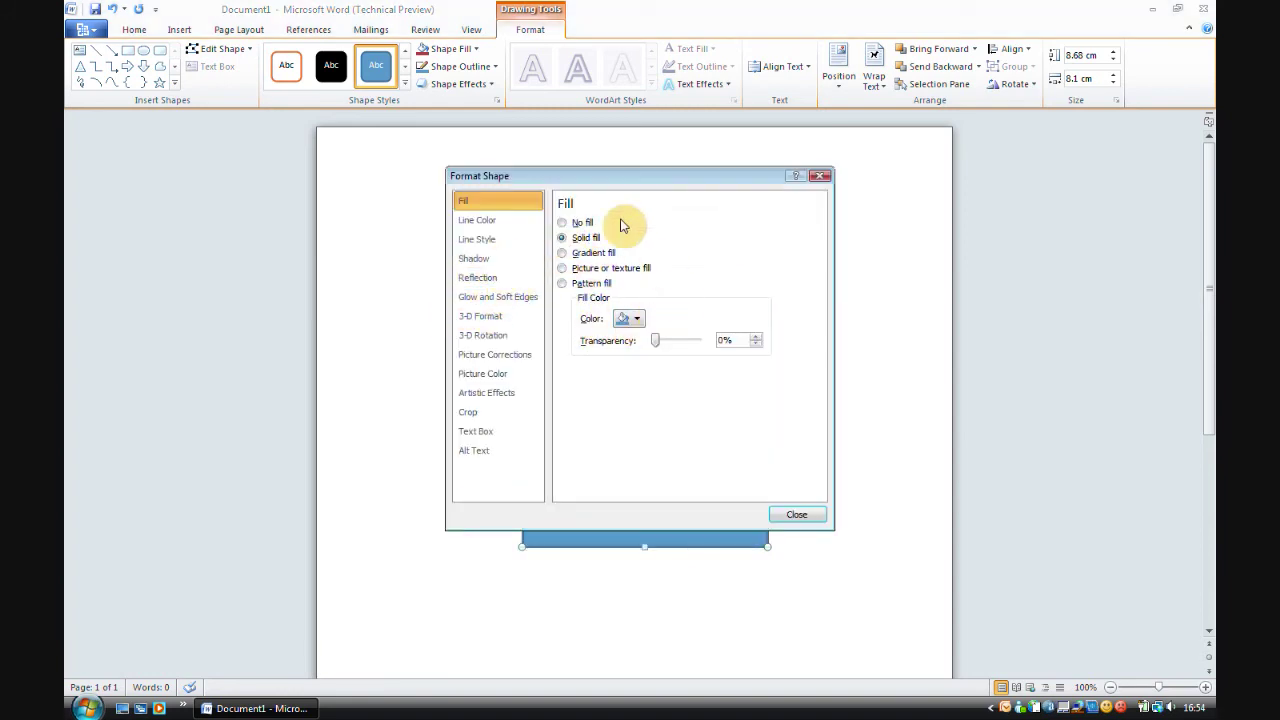
left_click_drag(566, 183, 608, 142)
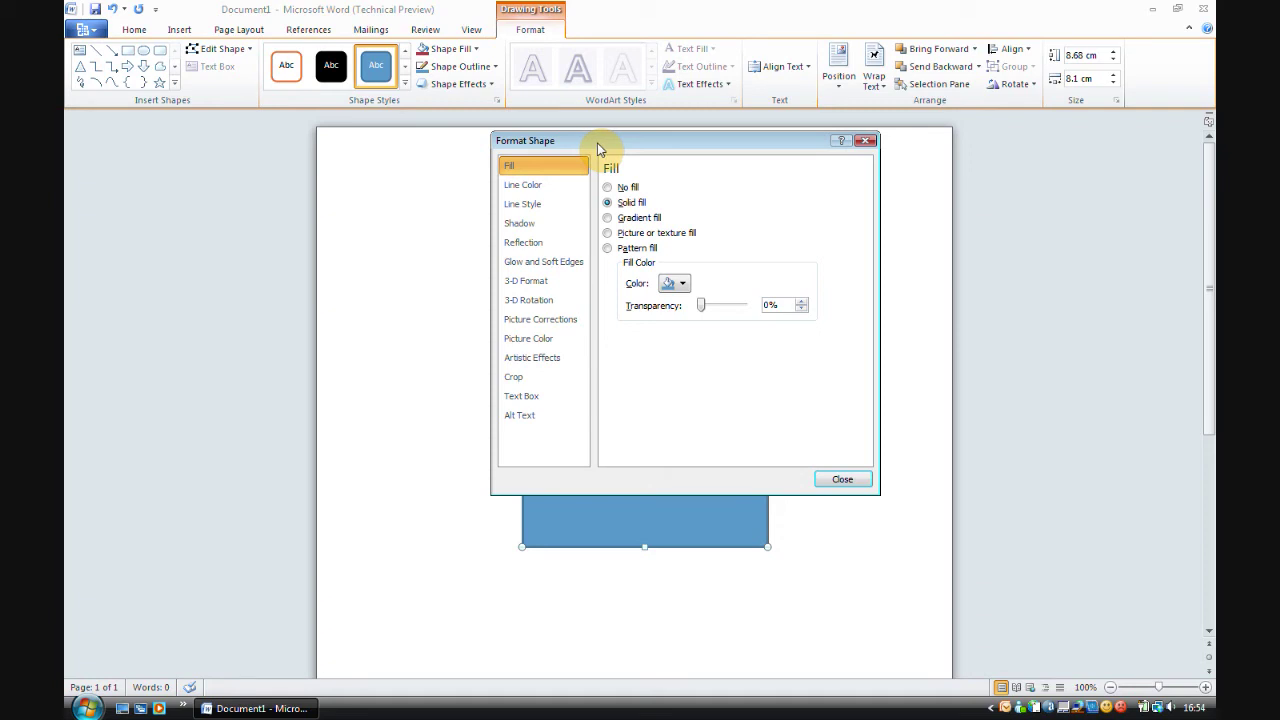
left_click(612, 218)
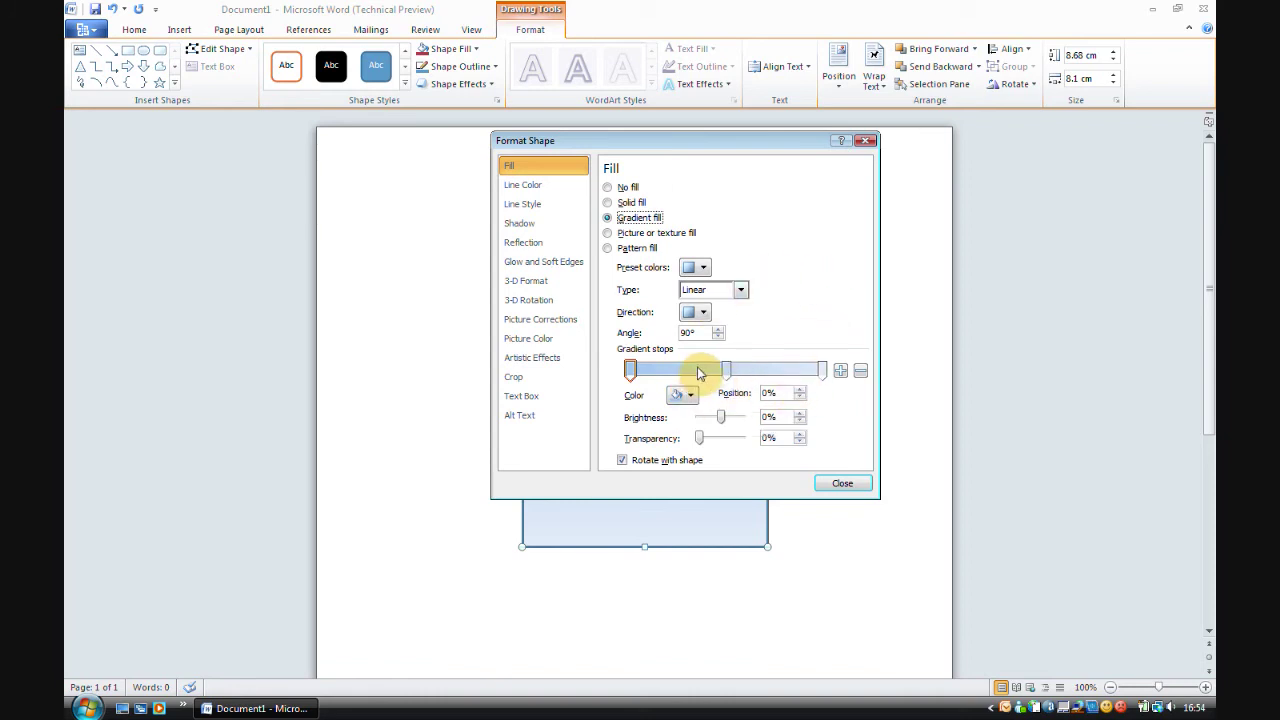
Make a gradient stop dark blue and position it so the top is dark, fading to pale blue
left_click_drag(720, 140, 485, 143)
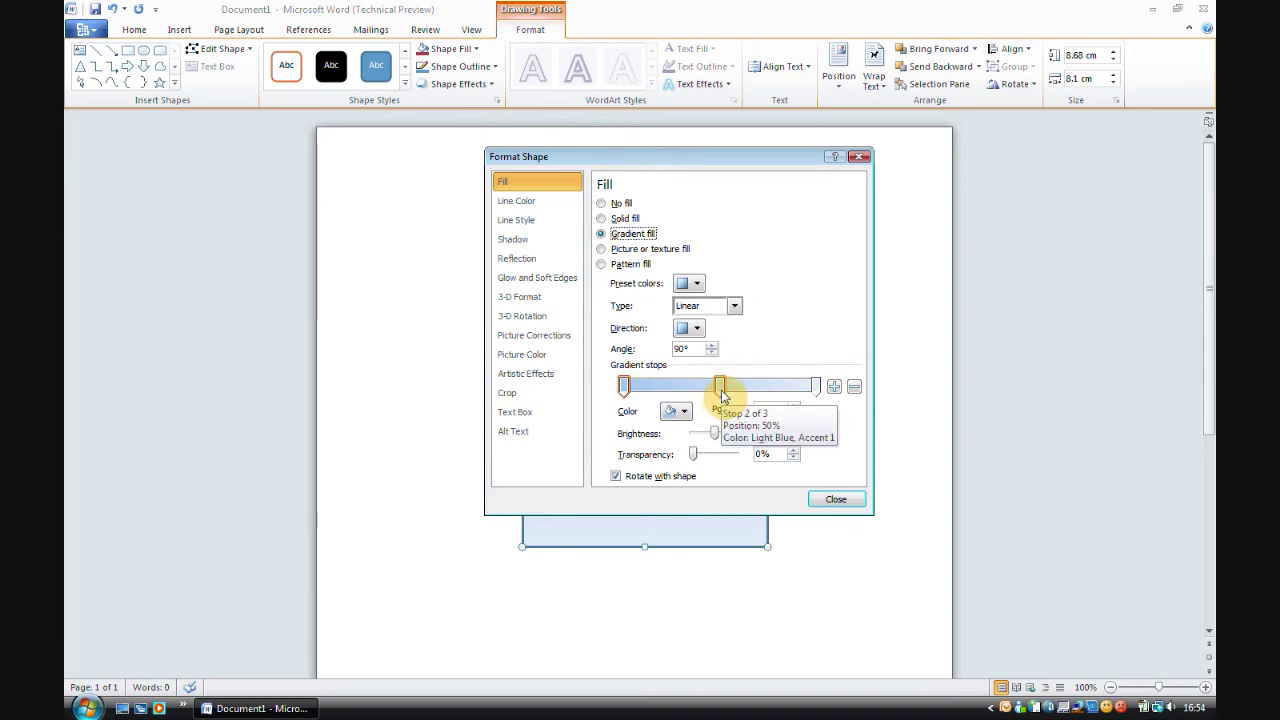
left_click(721, 390)
left_click(819, 387)
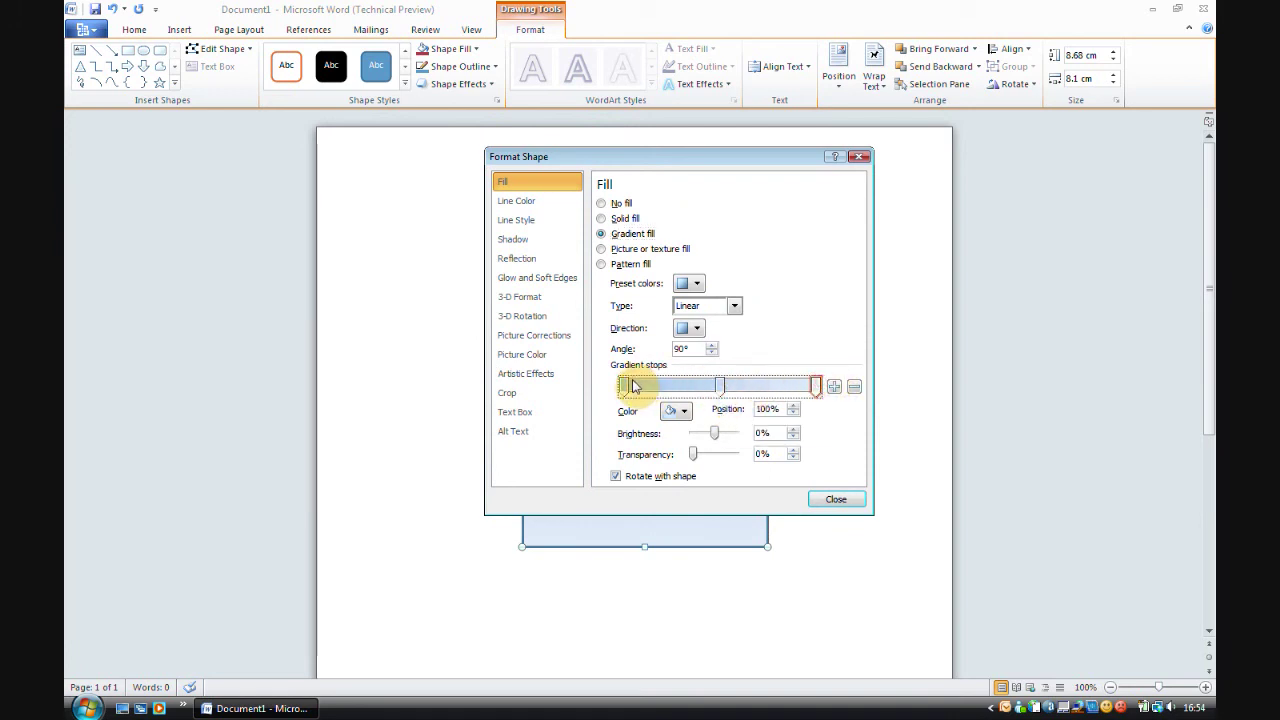
left_click(676, 411)
left_click(704, 506)
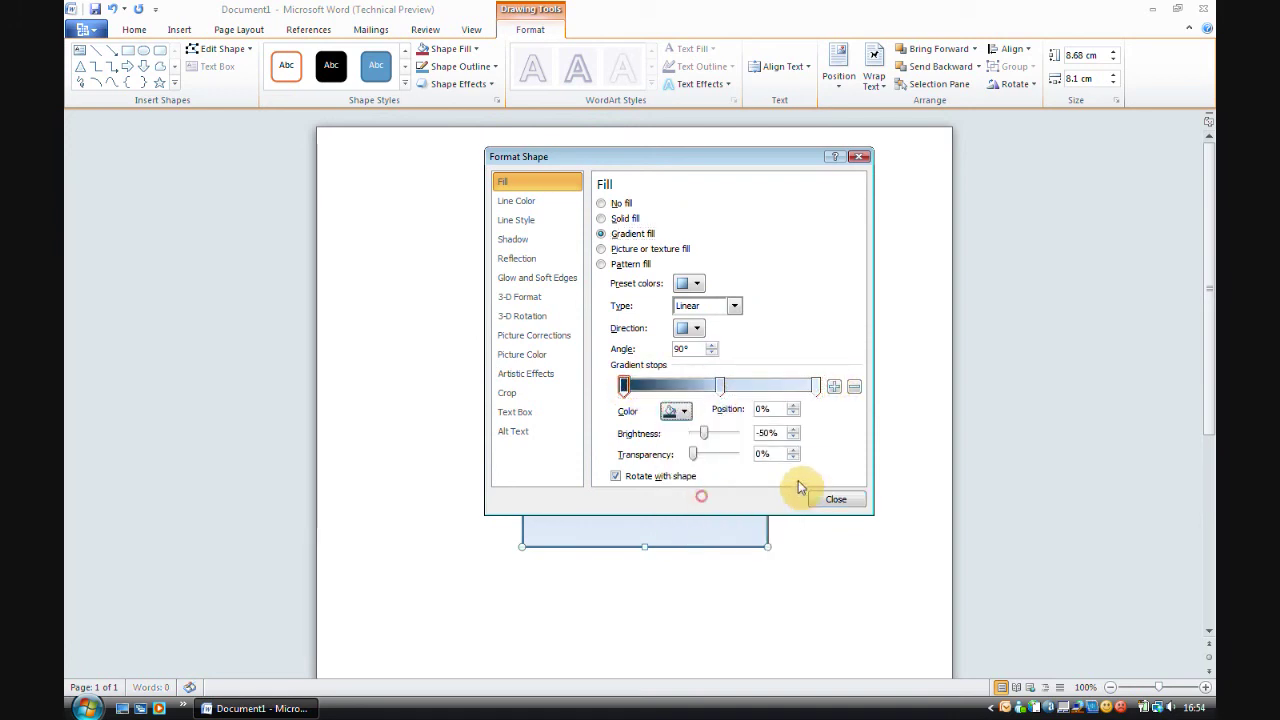
left_click_drag(644, 158, 982, 173)
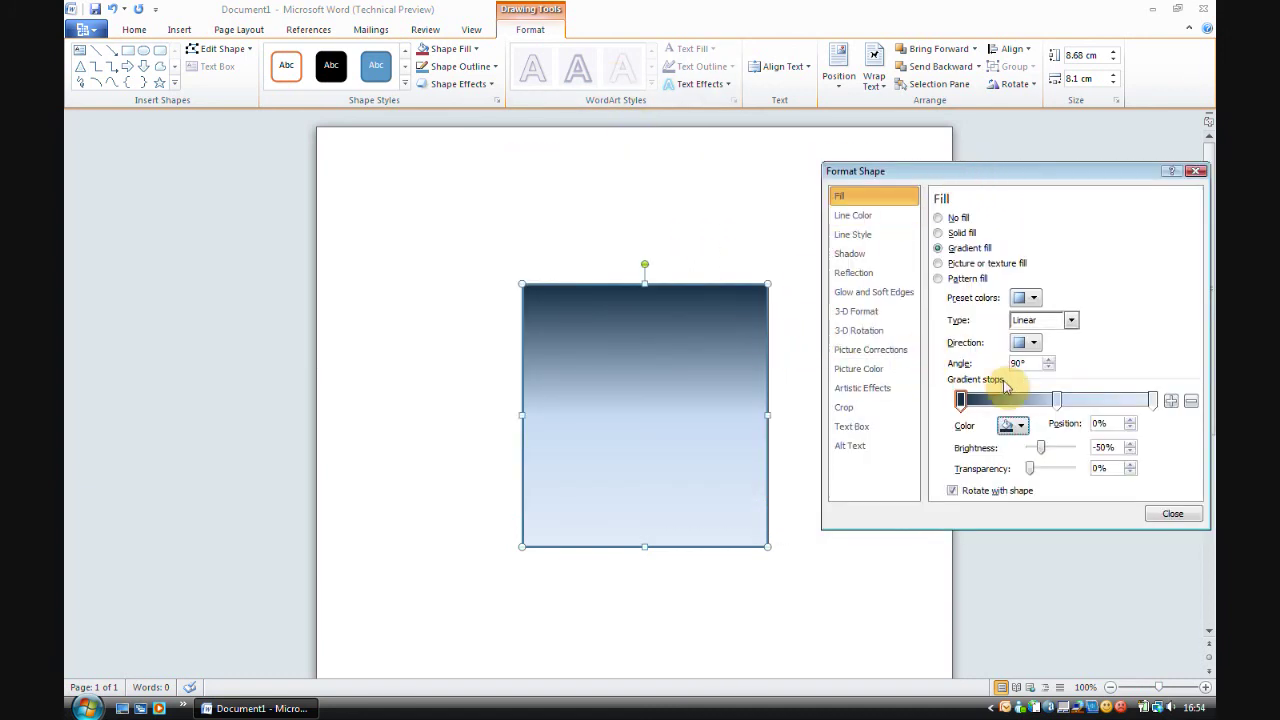
left_click_drag(962, 410, 909, 414)
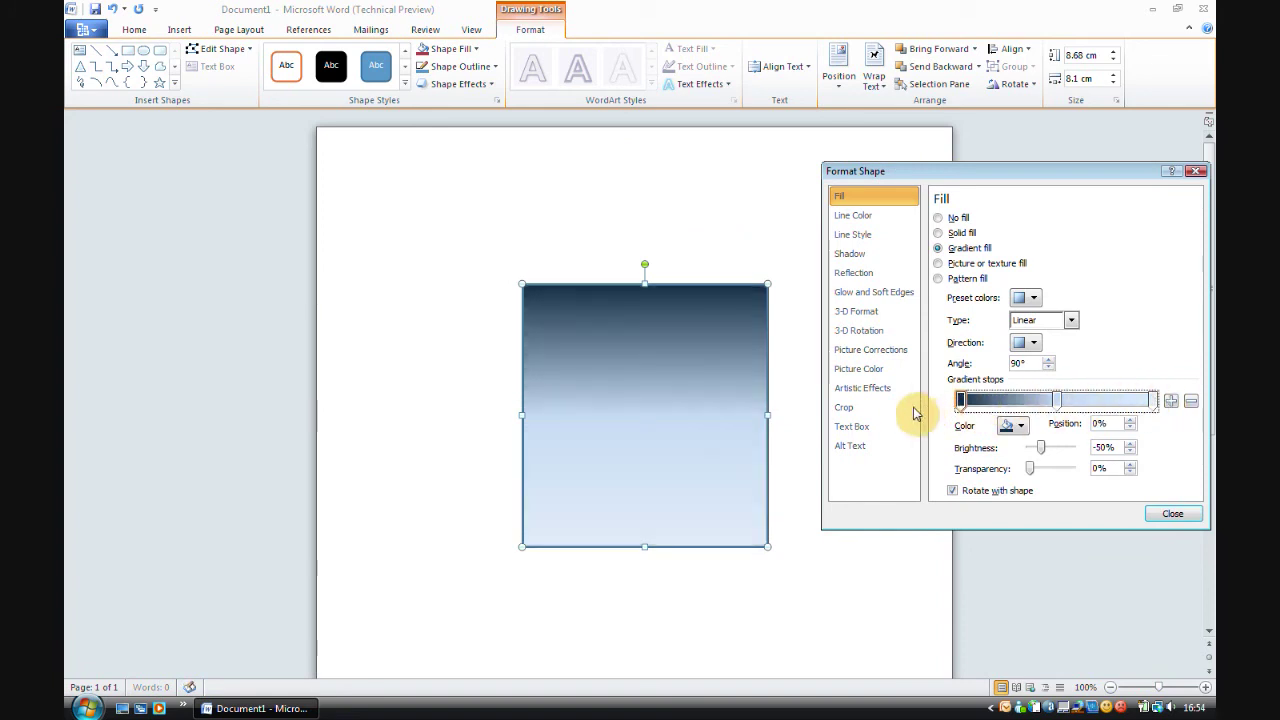
left_click_drag(1012, 178, 789, 149)
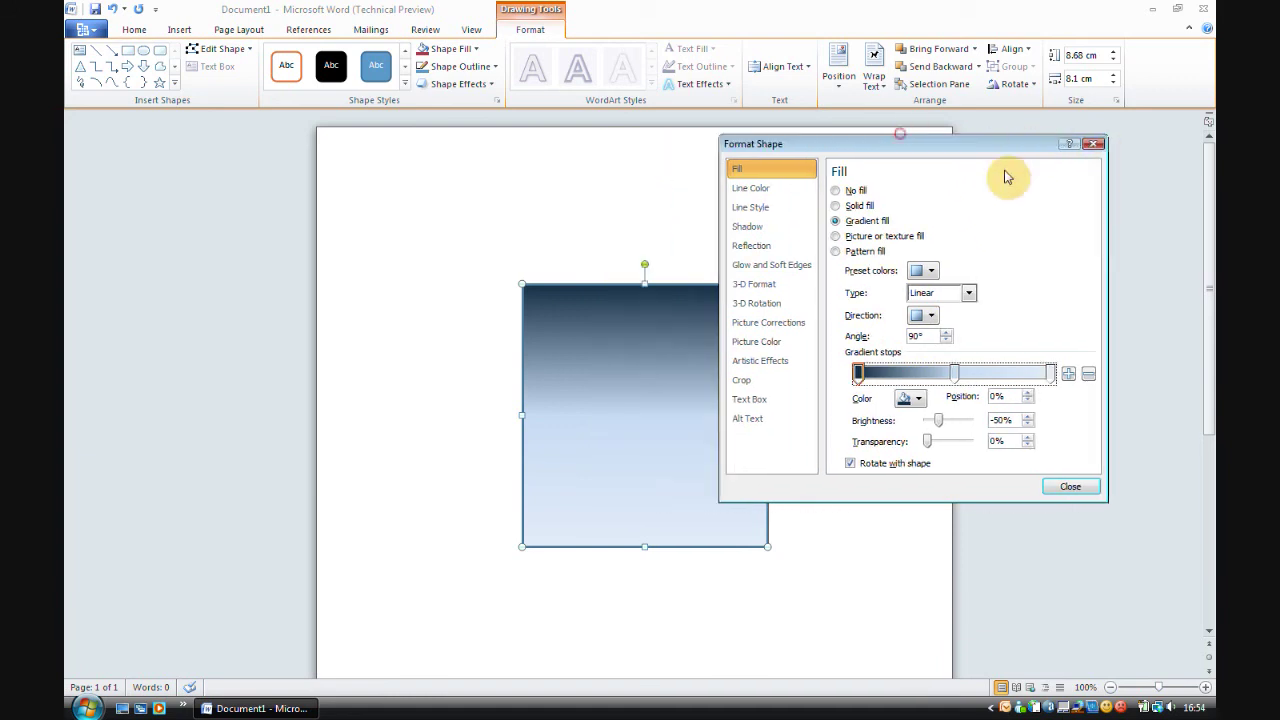
Try a Radial gradient, return to Linear, and apply the dark blue-to-purple preset gradient
left_click(968, 292)
left_click(941, 326)
left_click(968, 292)
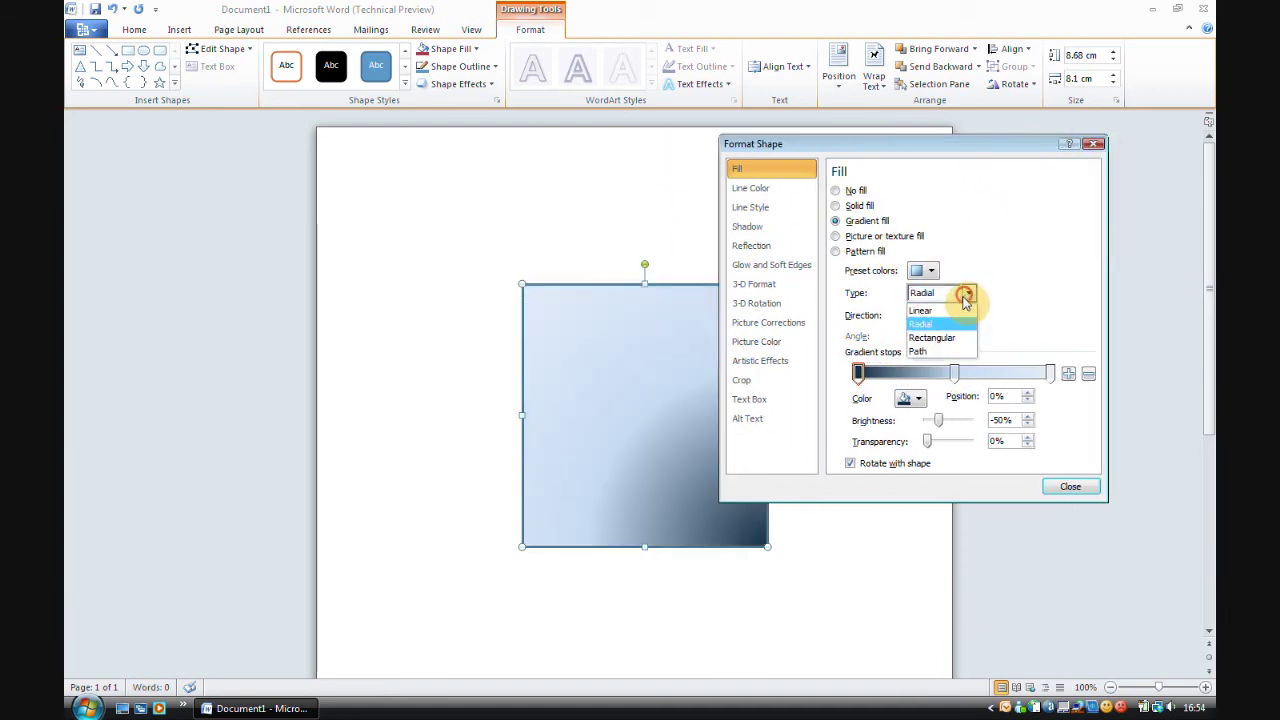
left_click(940, 306)
left_click(923, 270)
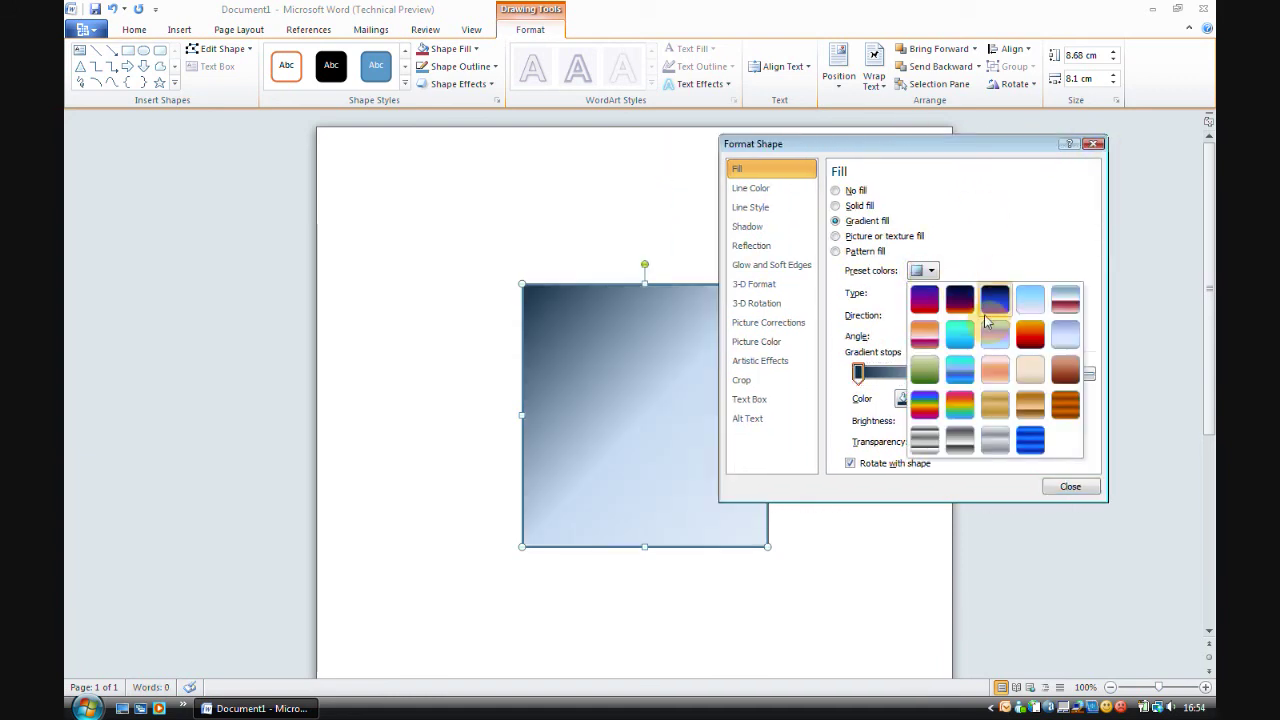
left_click(995, 298)
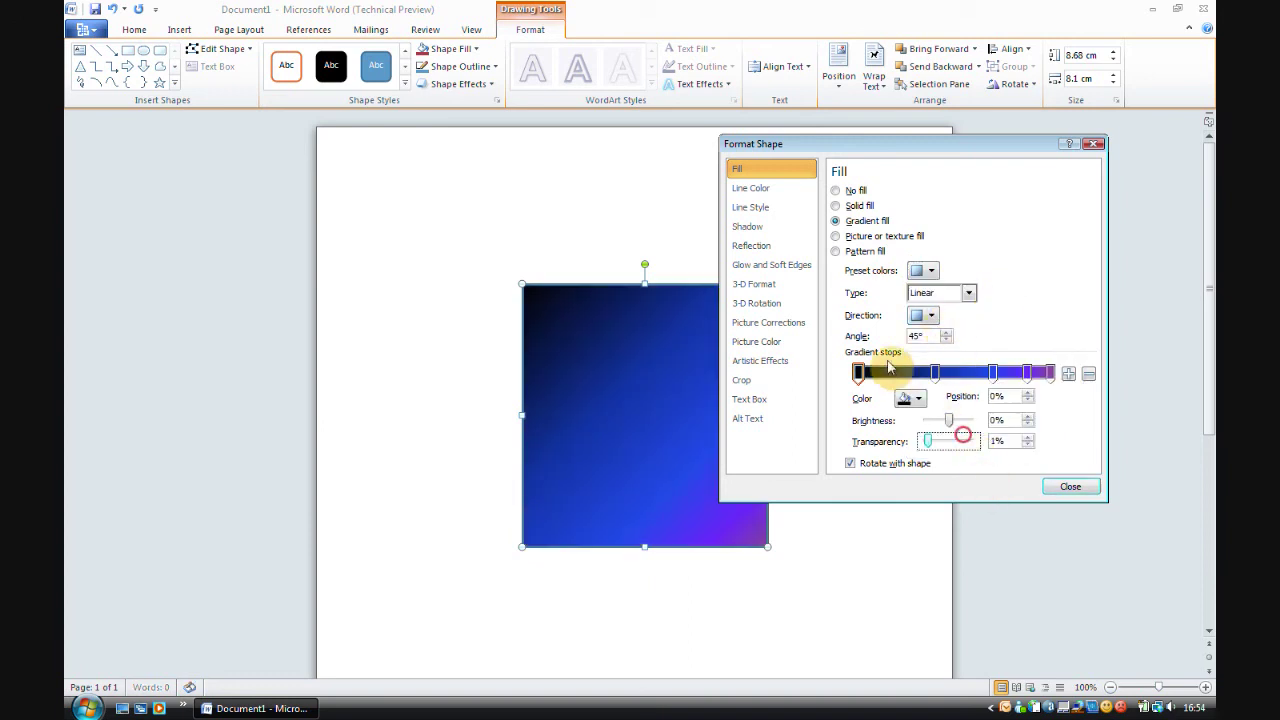
left_click(770, 192)
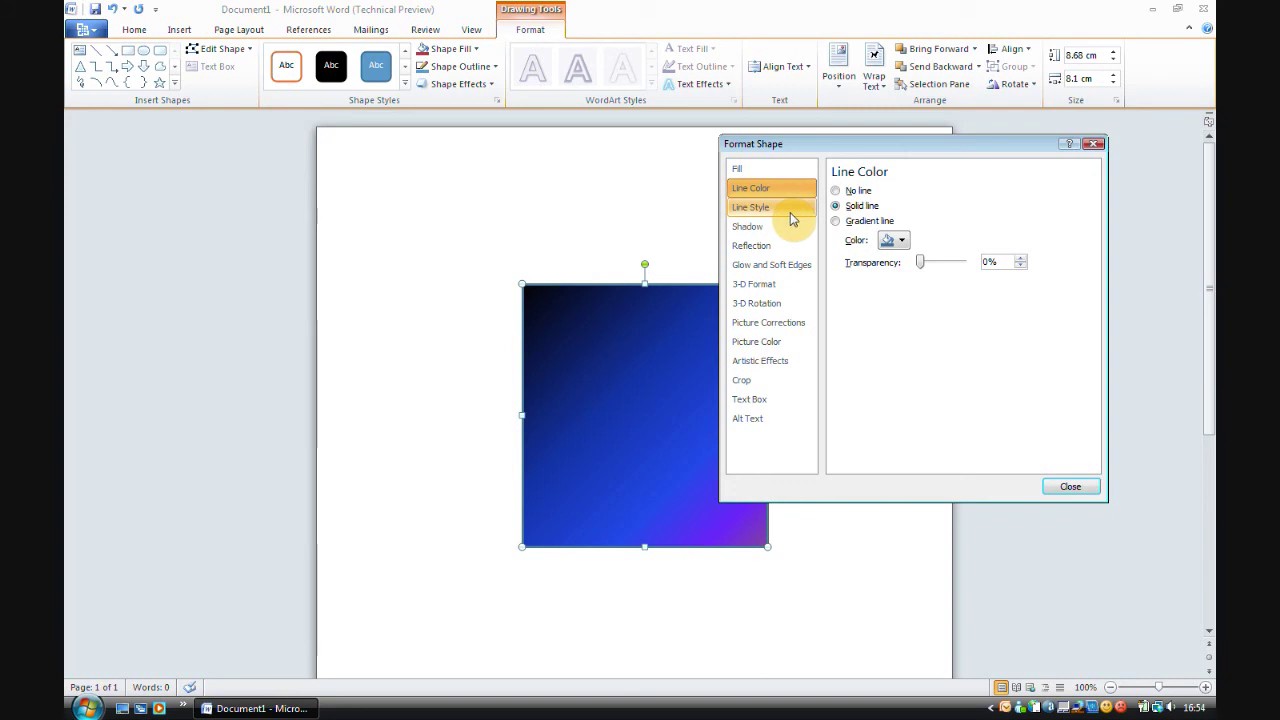
Browse the Line Style, Shadow, Glow, Reflection and 3-D Format settings, including the top bevel presets
left_click(801, 211)
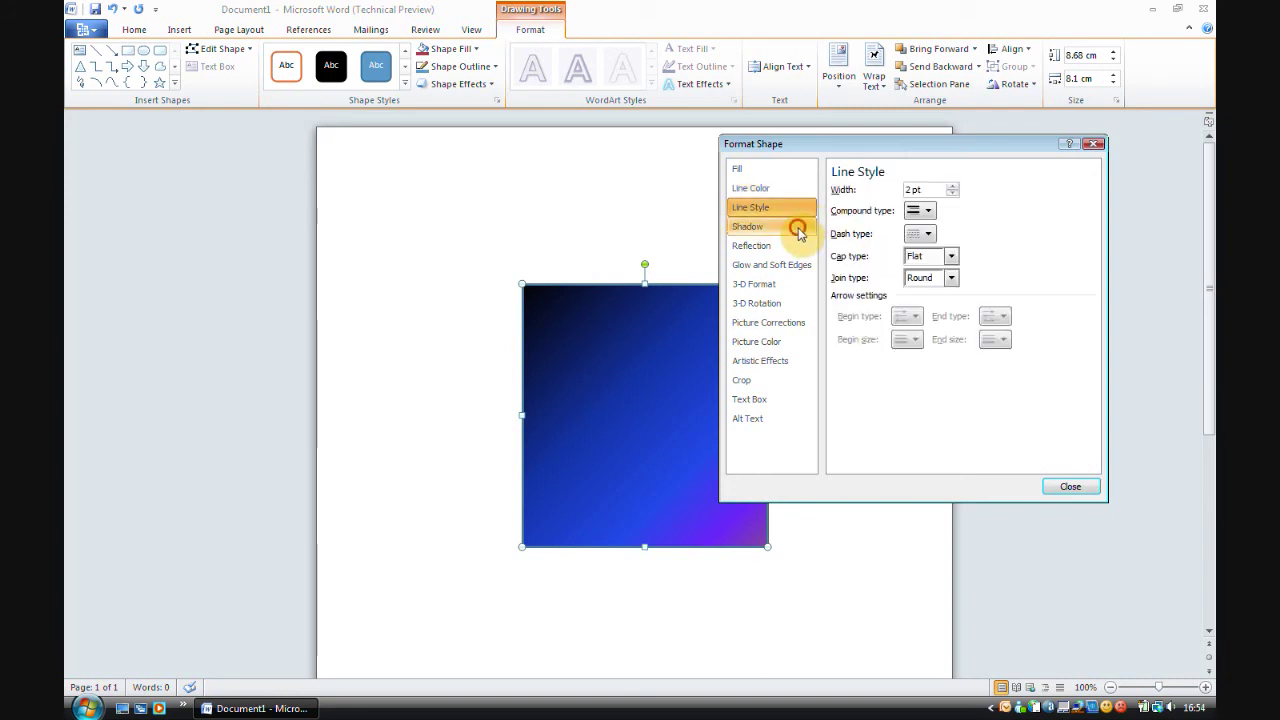
left_click(805, 228)
left_click(794, 263)
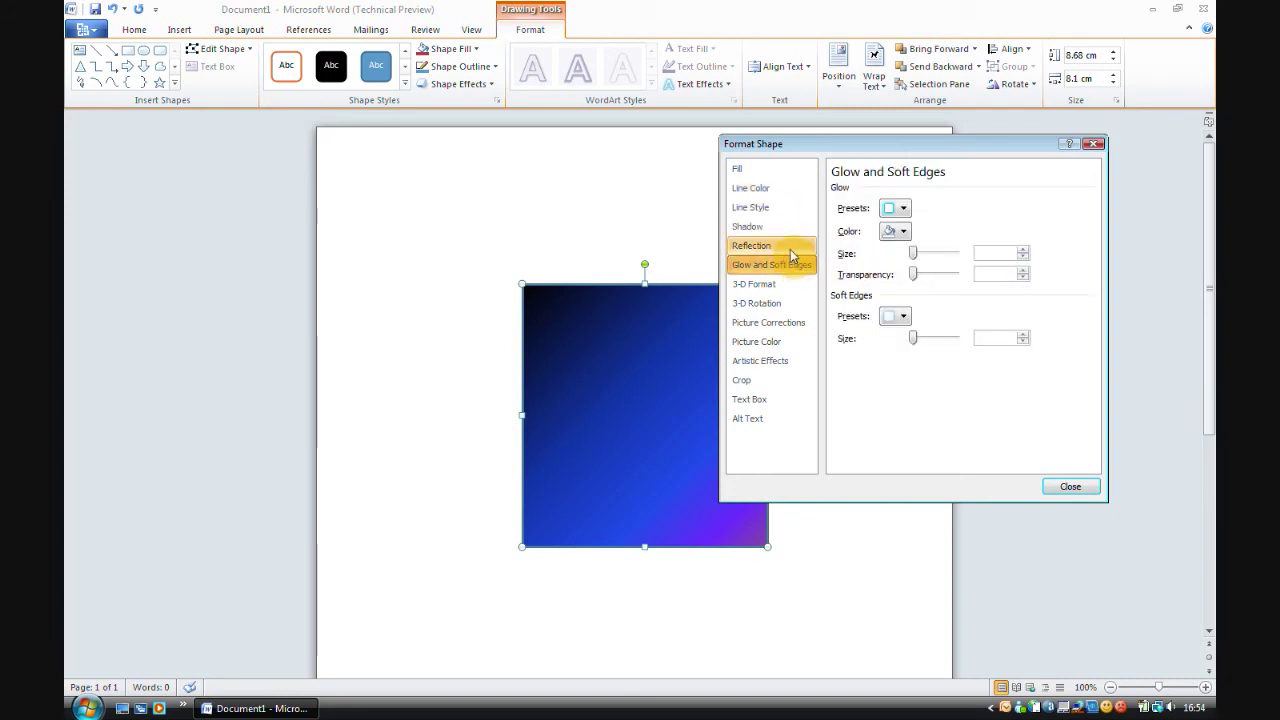
left_click(790, 248)
left_click(796, 266)
left_click(796, 288)
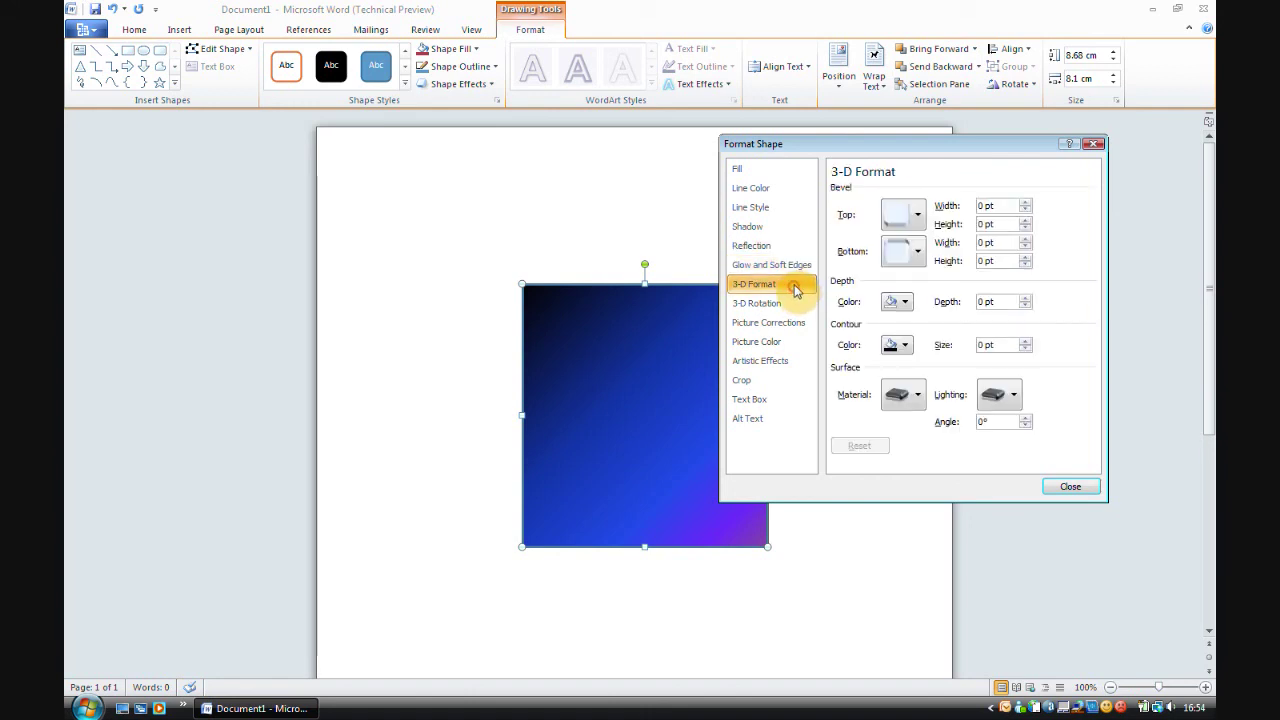
left_click(905, 213)
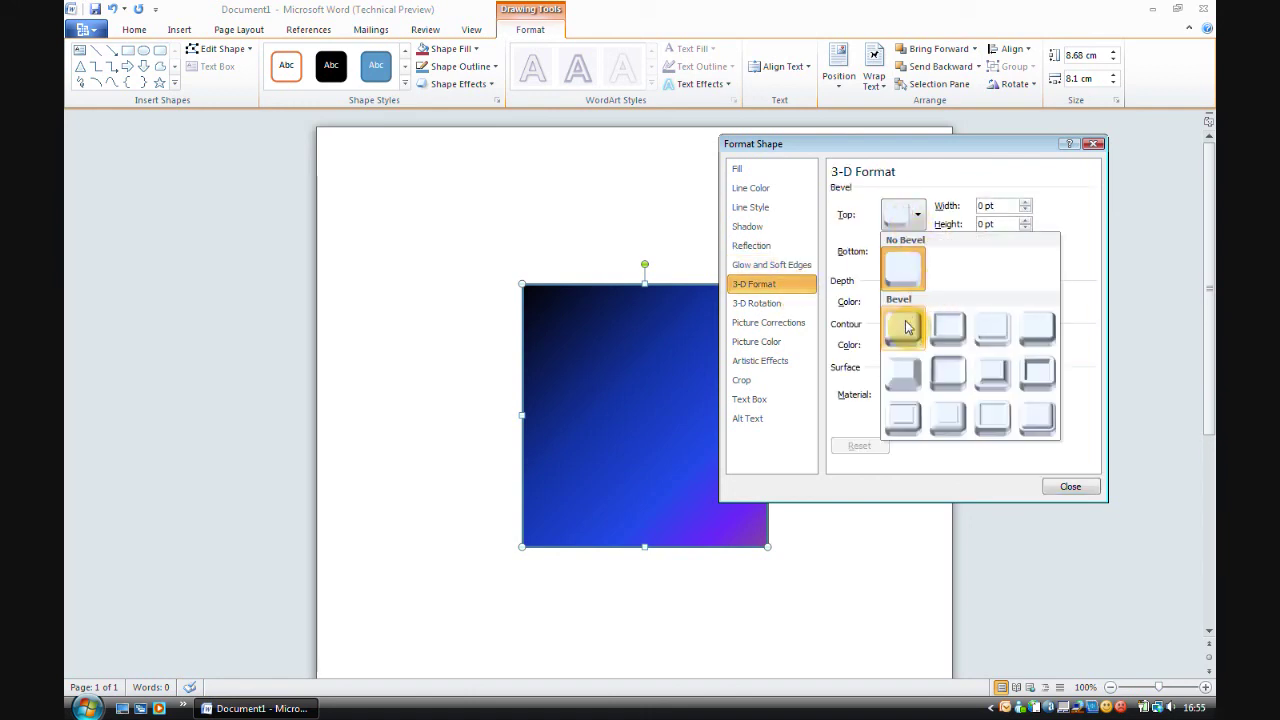
Tilt the rectangle with a parallel 3-D Rotation preset, then reset it to no rotation
left_click(772, 304)
left_click(905, 200)
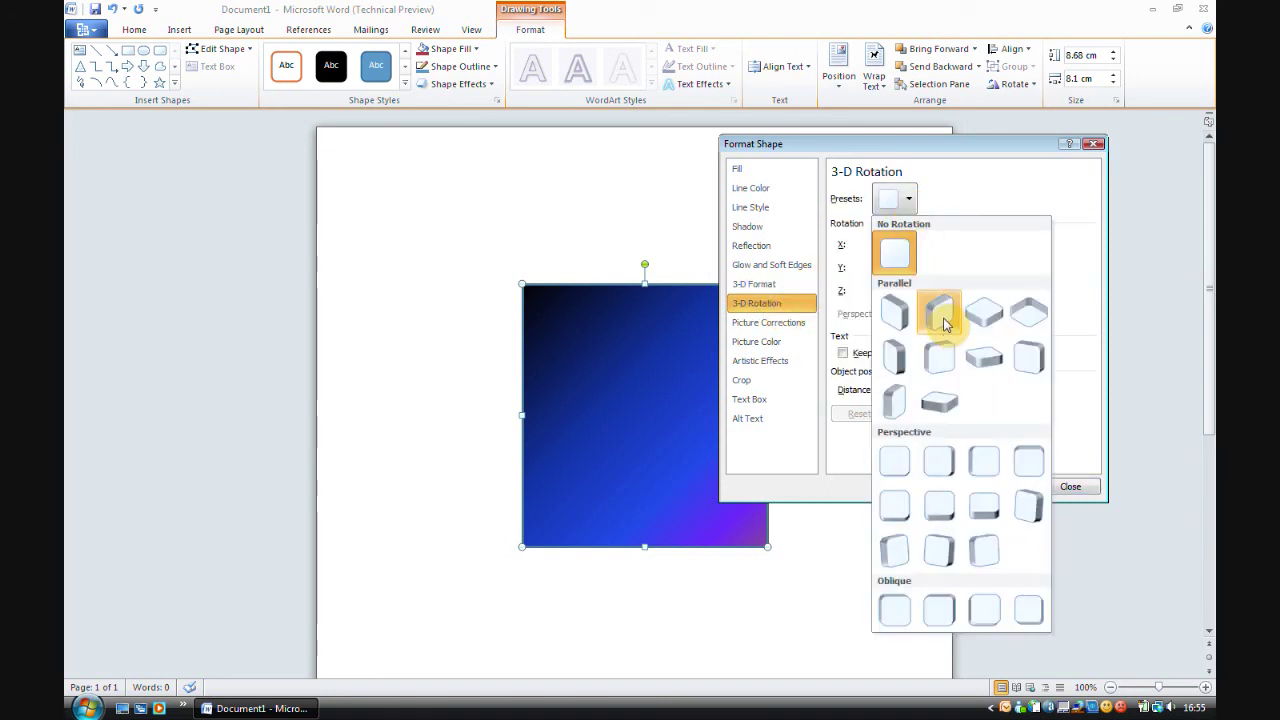
left_click(943, 317)
left_click(894, 200)
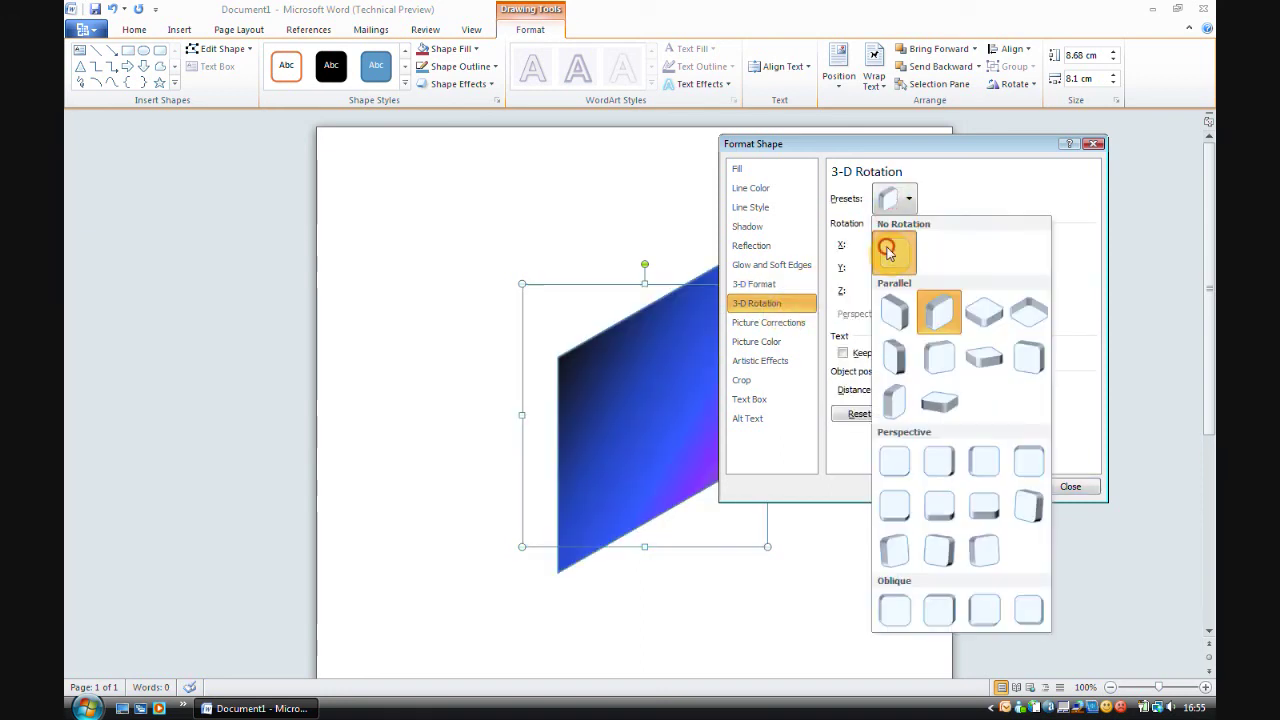
left_click(889, 250)
Look over the Picture Corrections, Picture Color and Artistic Effects settings, then select the rectangle
left_click(797, 328)
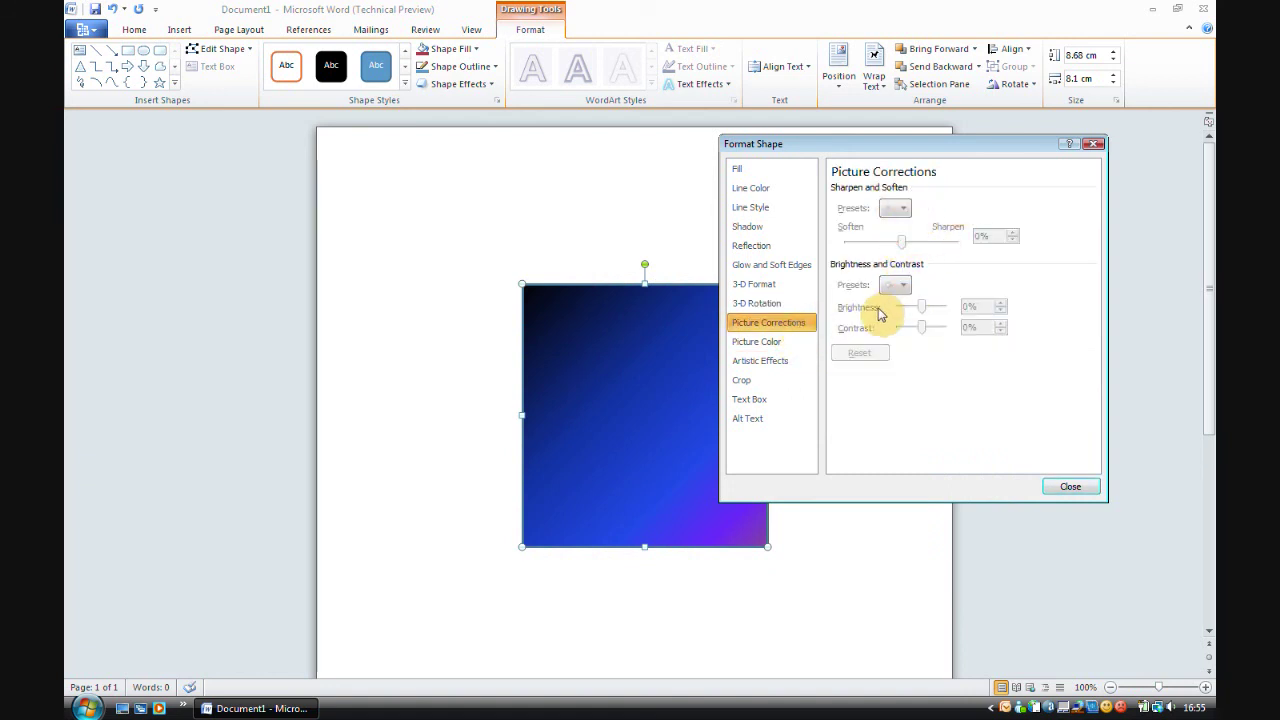
left_click(797, 345)
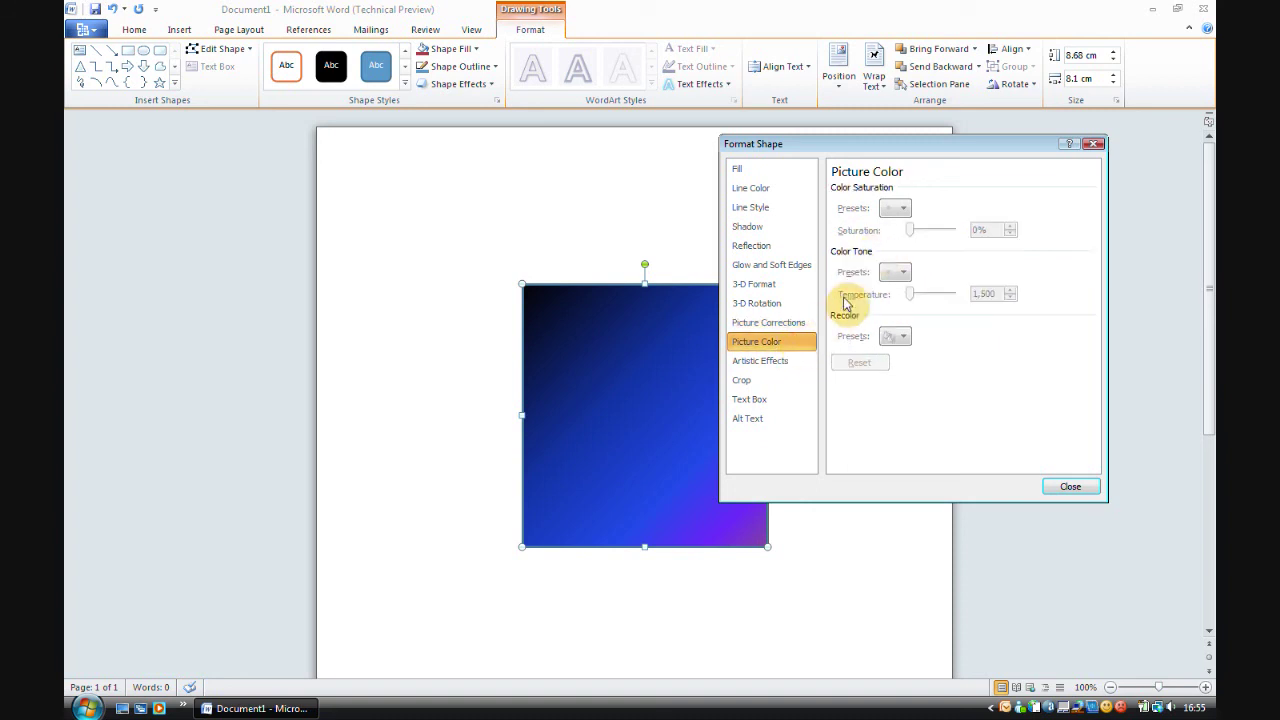
left_click(772, 366)
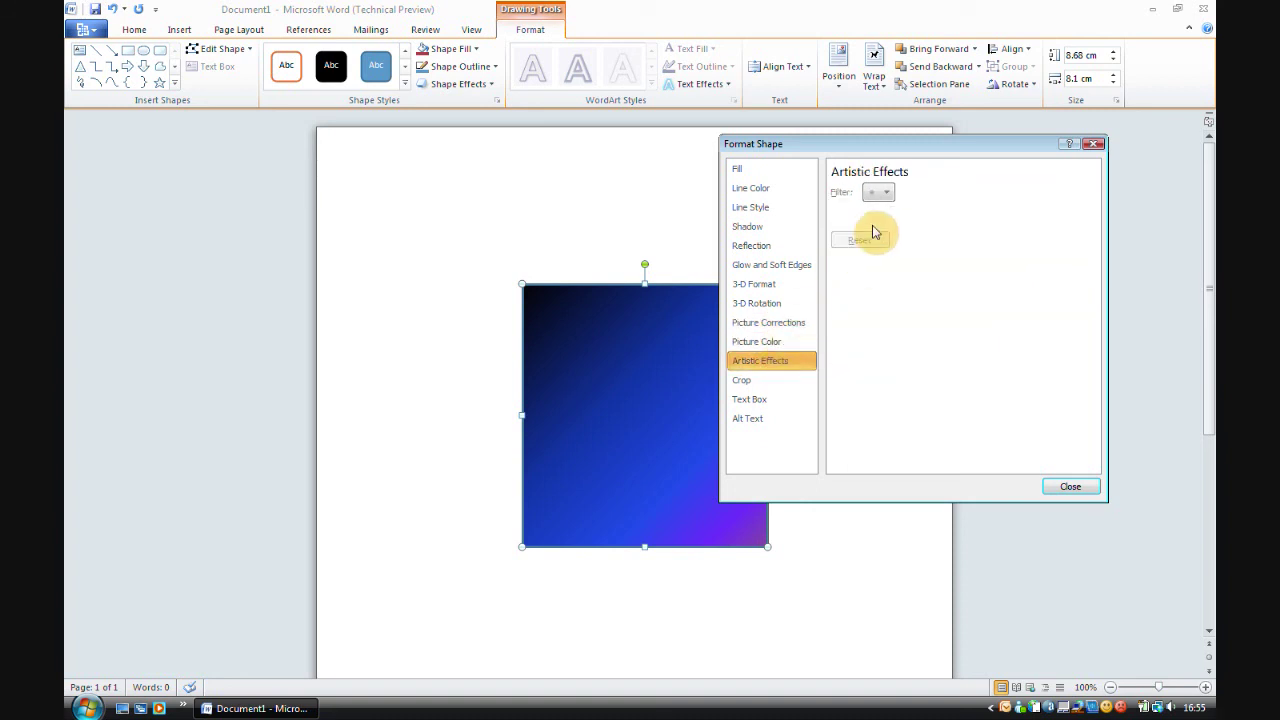
left_click(643, 463)
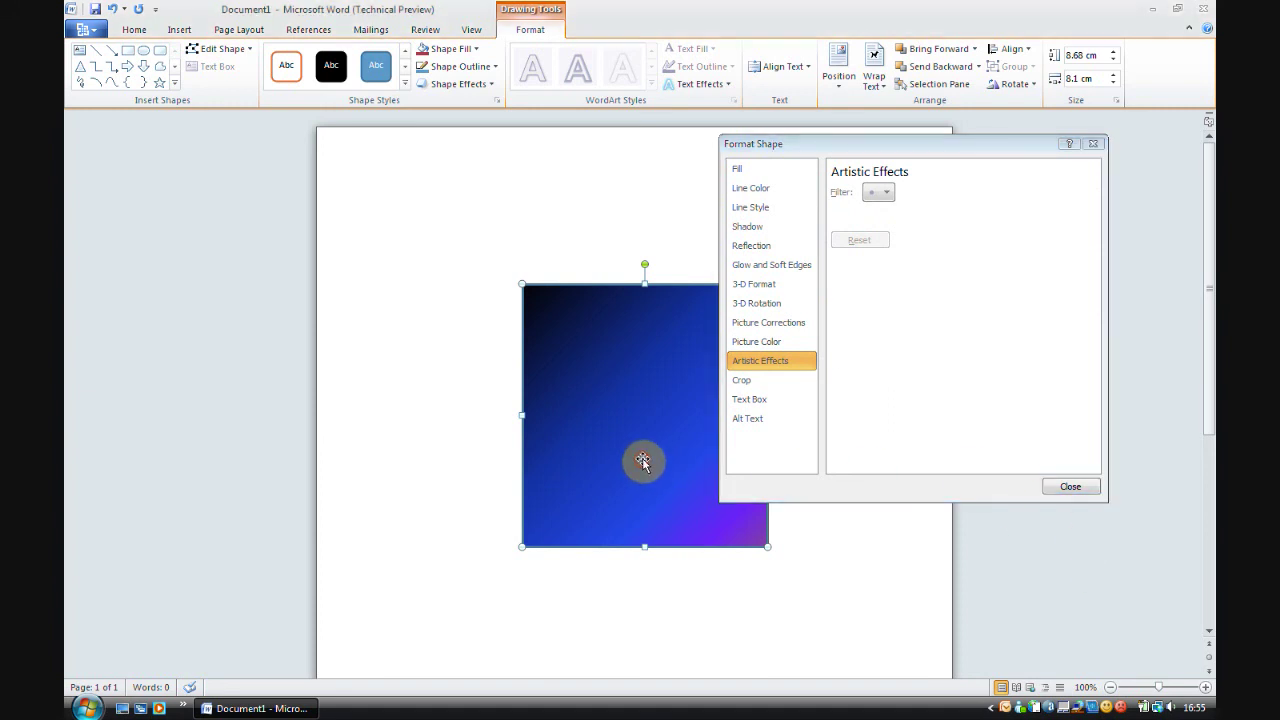
Delete the gradient rectangle, insert dezdvd.png, and enlarge it to 8.63 cm by 10.53 cm
key("Delete")
left_click(183, 30)
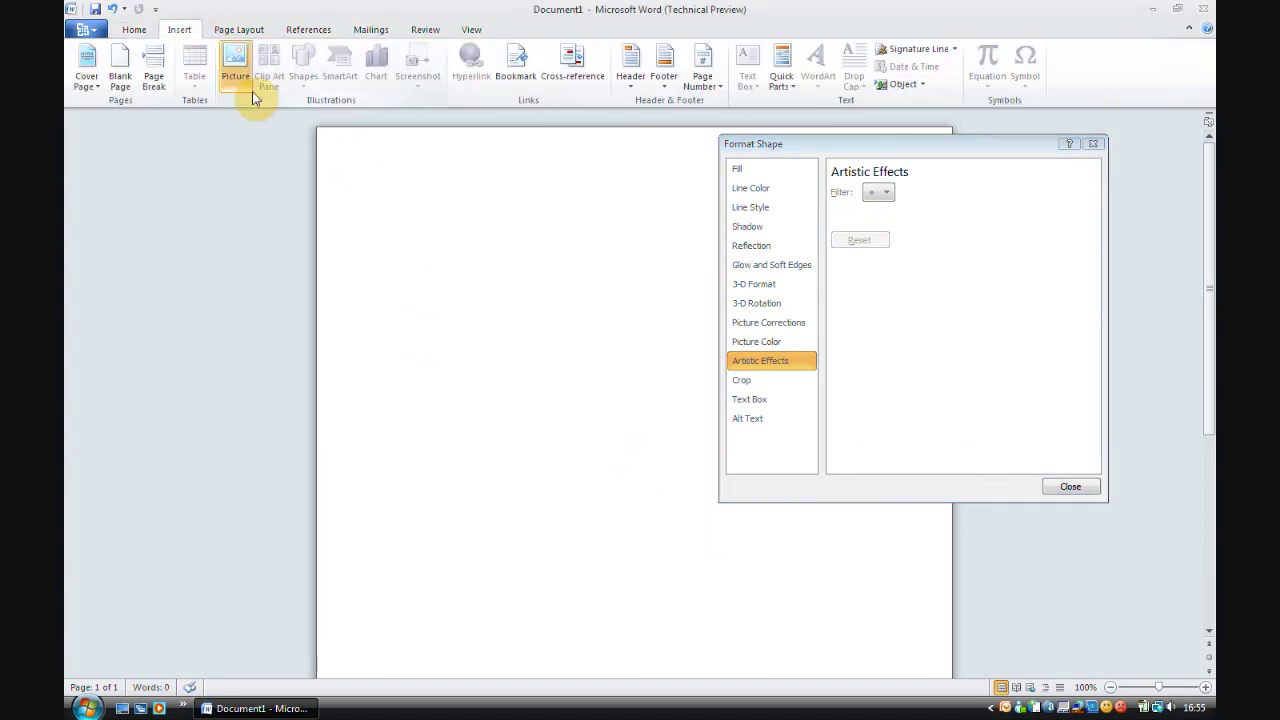
left_click(244, 90)
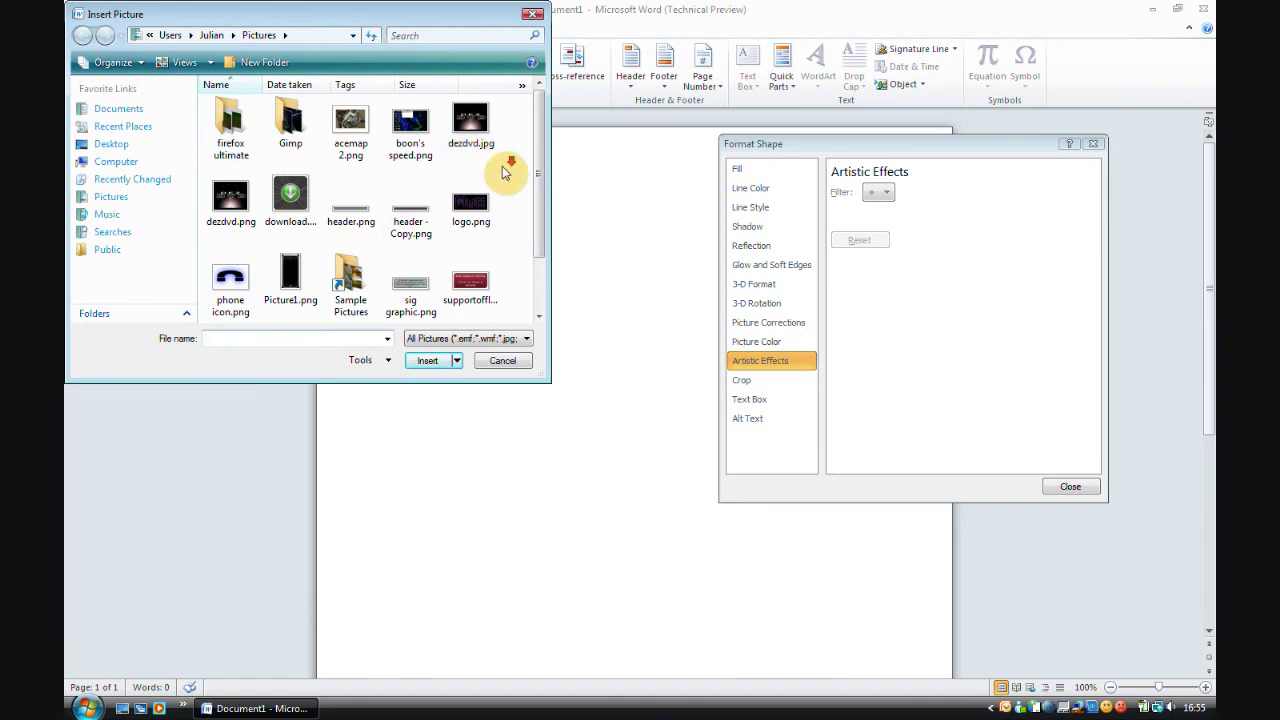
double_click(240, 211)
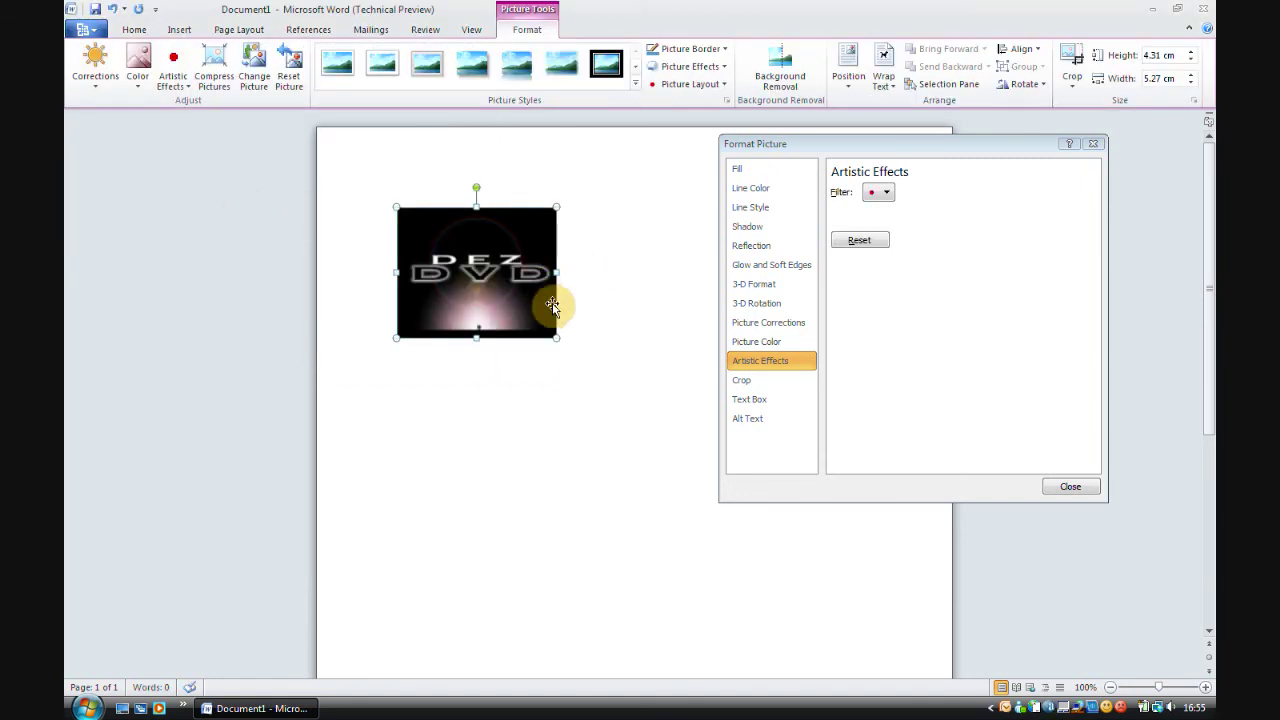
left_click_drag(639, 399, 716, 468)
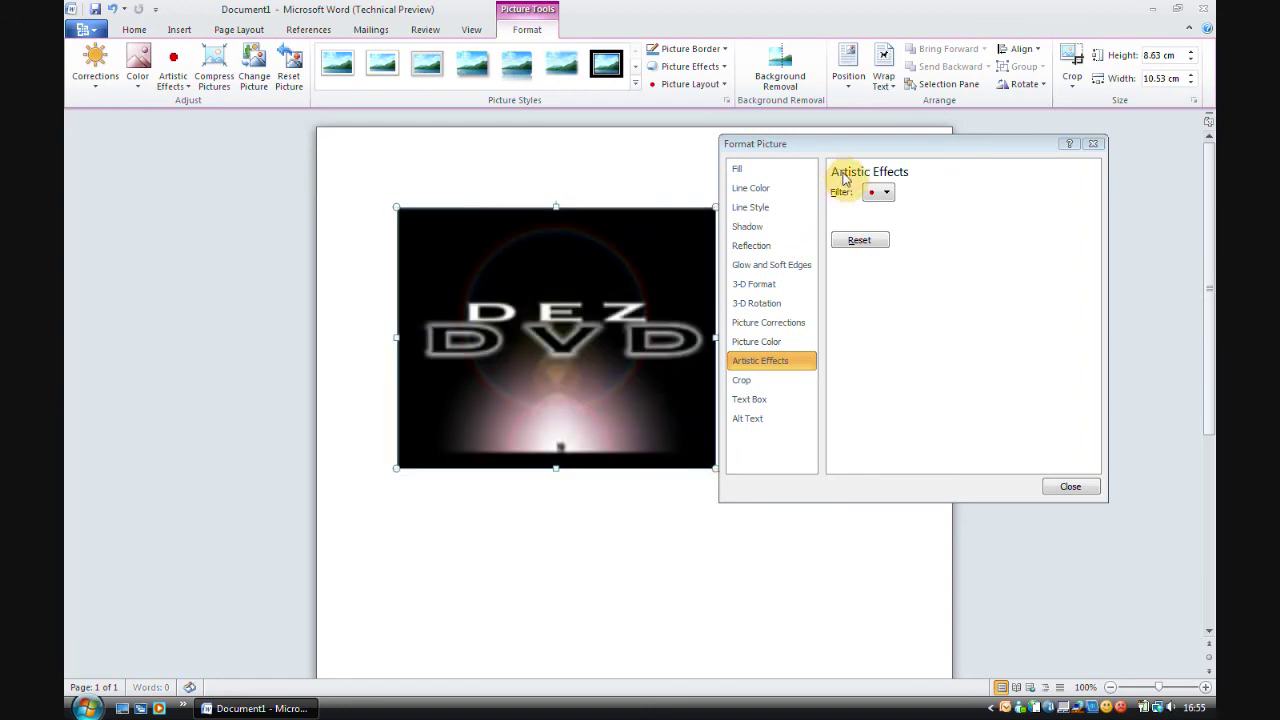
Apply the Light Screen artistic effect to the DEZ DVD picture, then review Crop, Text Box and Alt Text
left_click(887, 194)
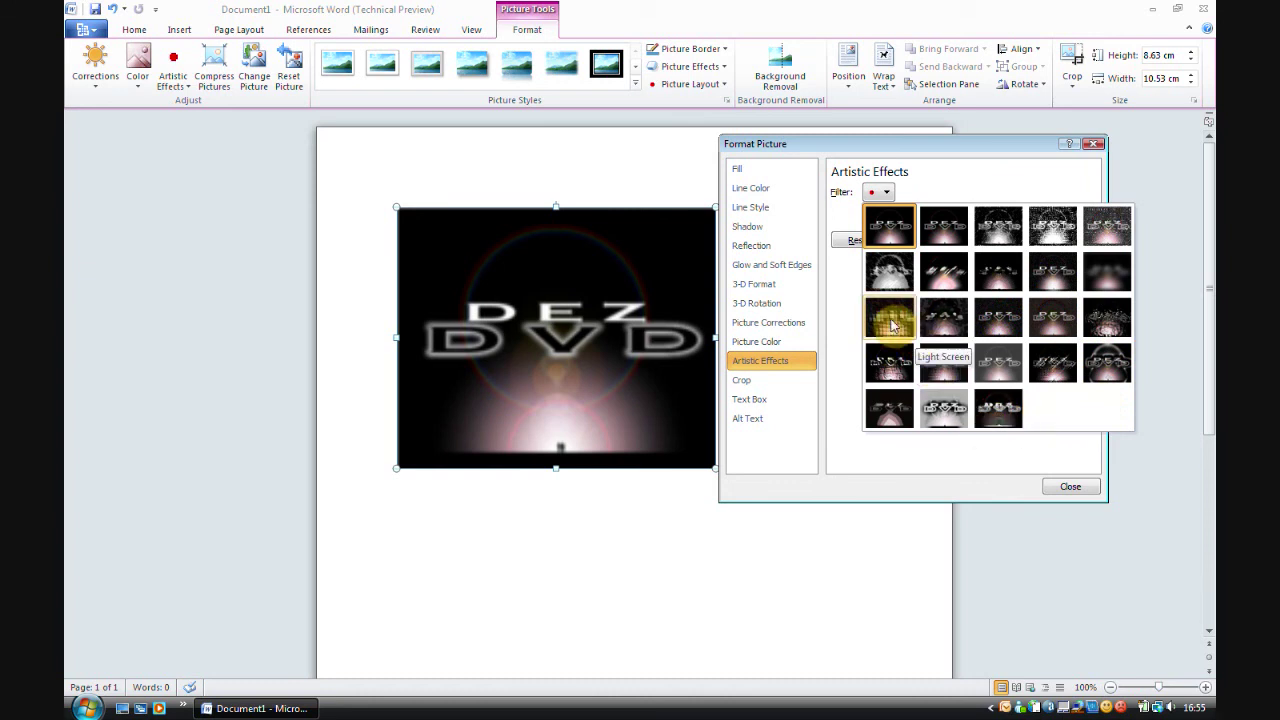
left_click(897, 325)
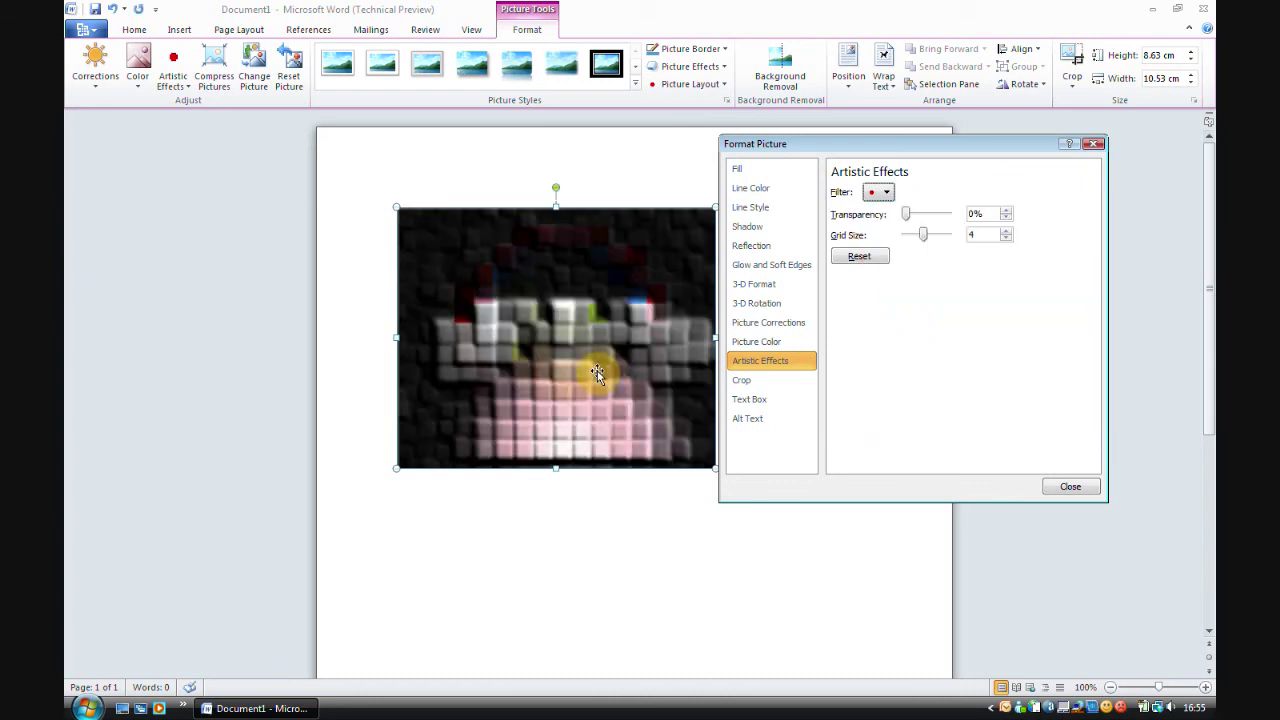
left_click(757, 381)
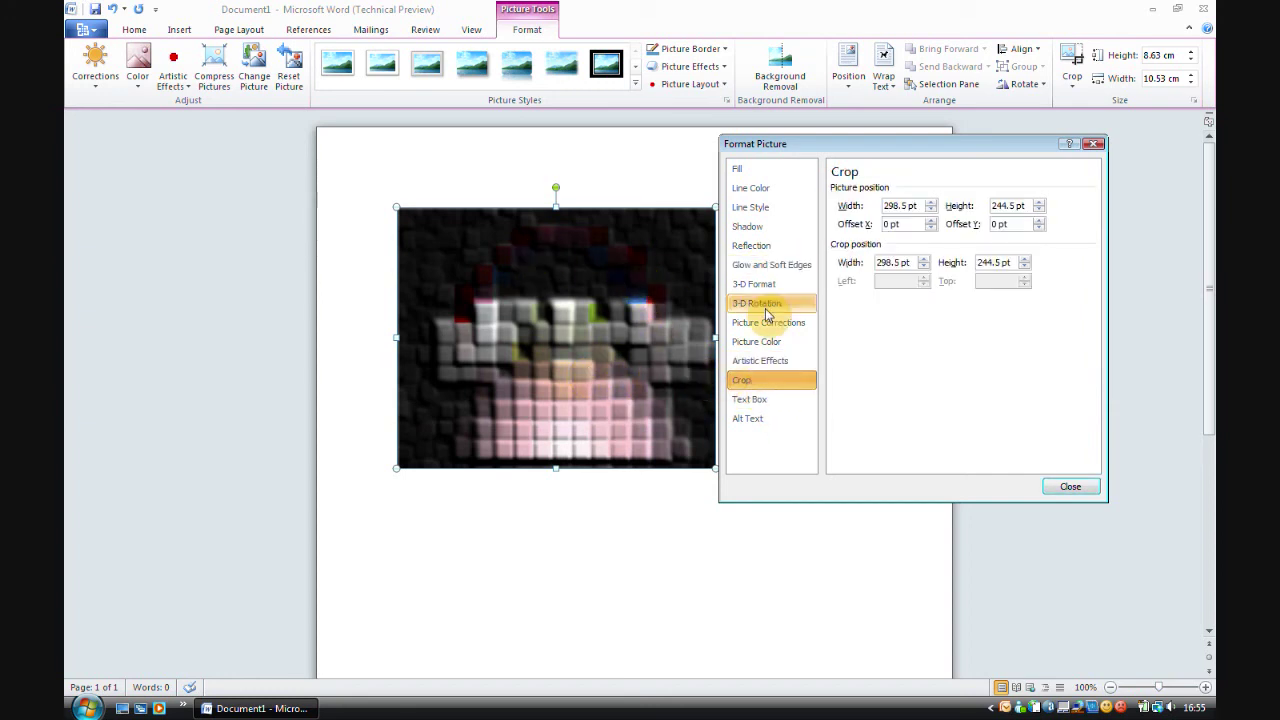
left_click(770, 399)
left_click(763, 420)
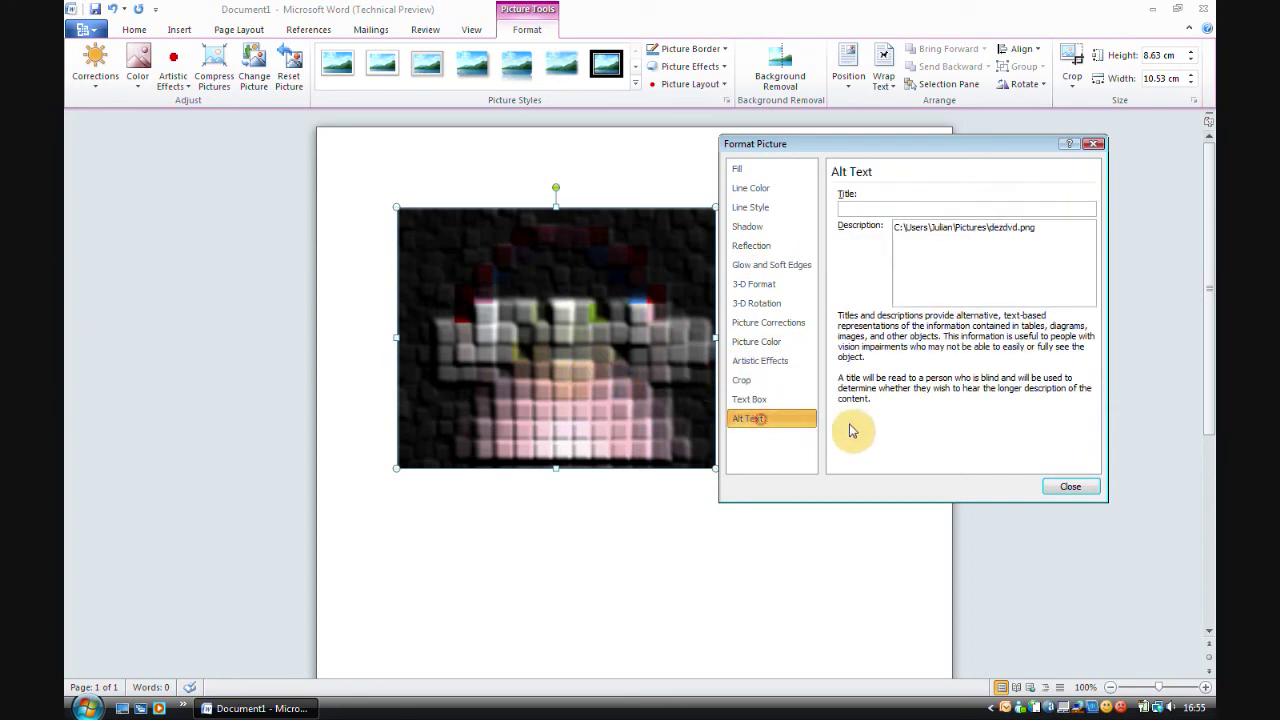
Close Format Picture, delete the DEZ DVD picture, and browse the Insert through View ribbon tabs
left_click(1065, 487)
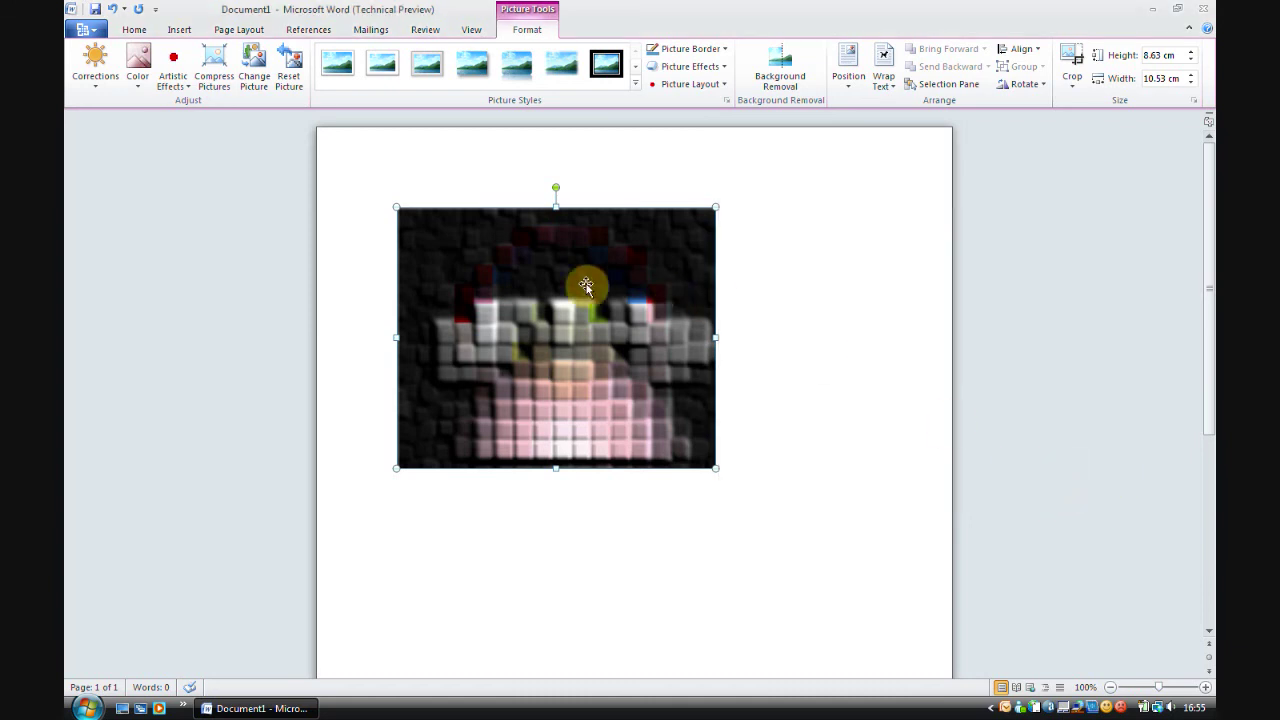
key("Delete")
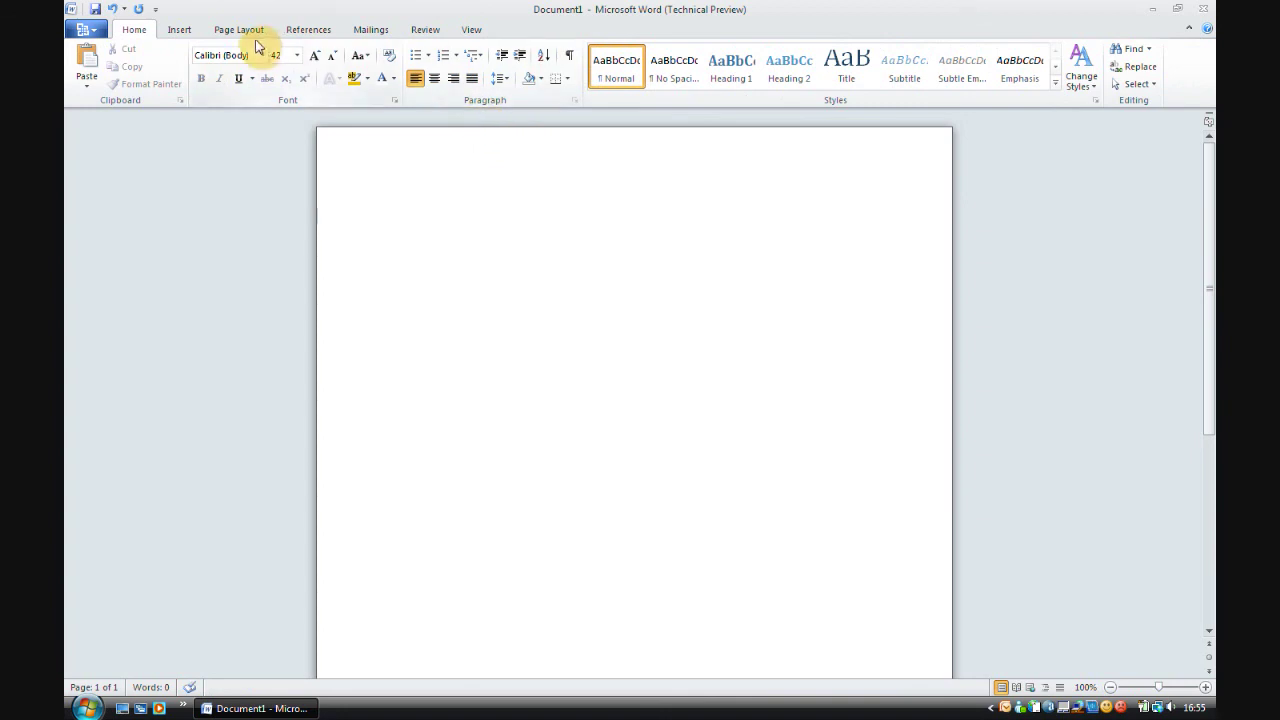
left_click(180, 30)
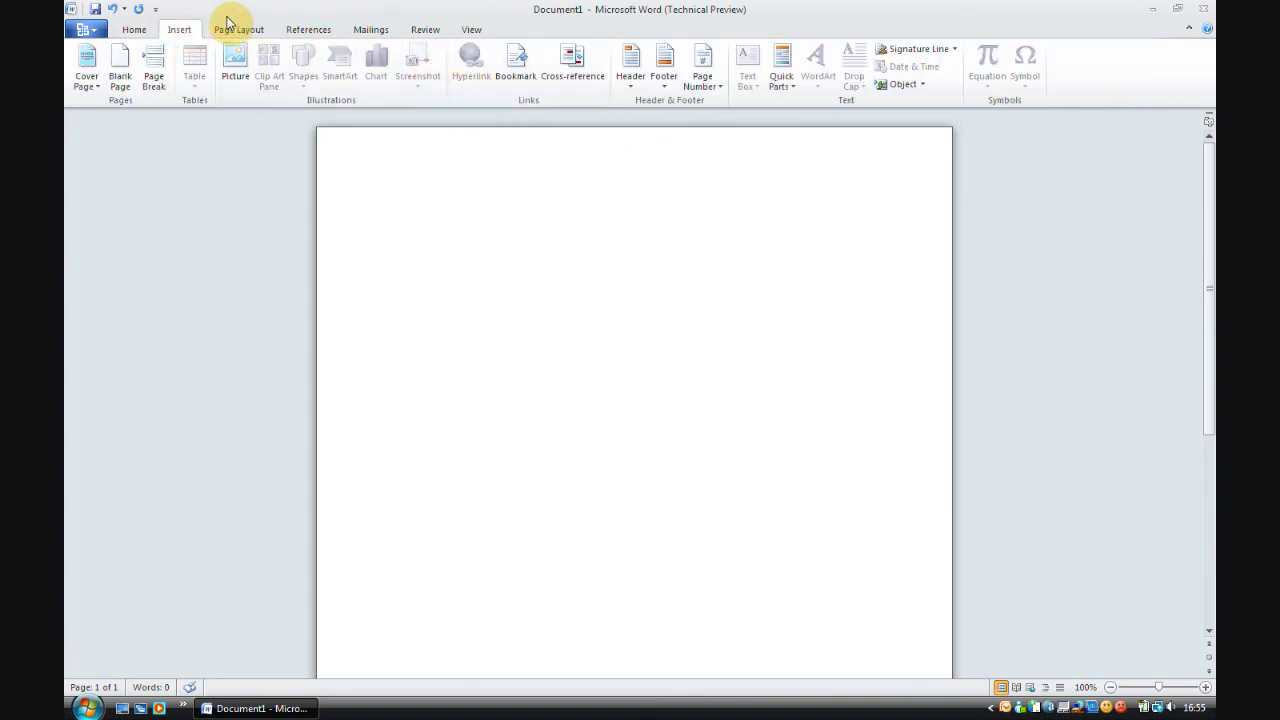
left_click(236, 29)
left_click(309, 29)
left_click(380, 29)
left_click(425, 29)
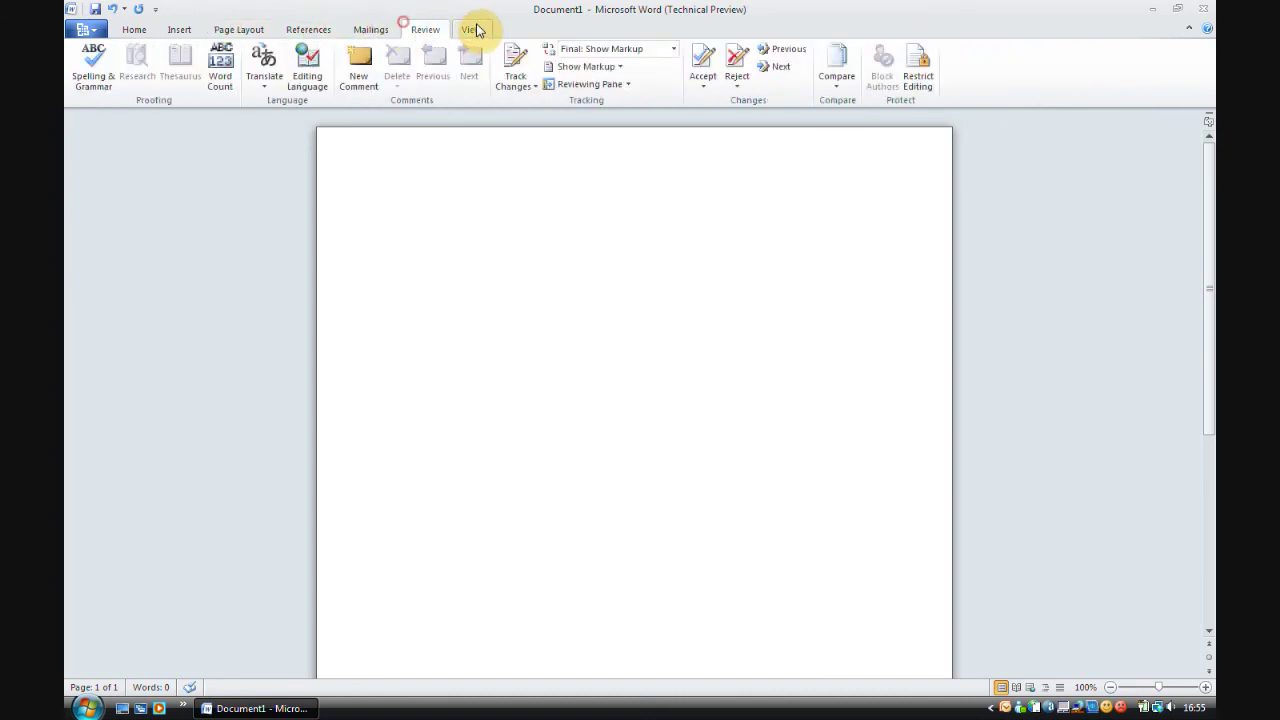
left_click(471, 29)
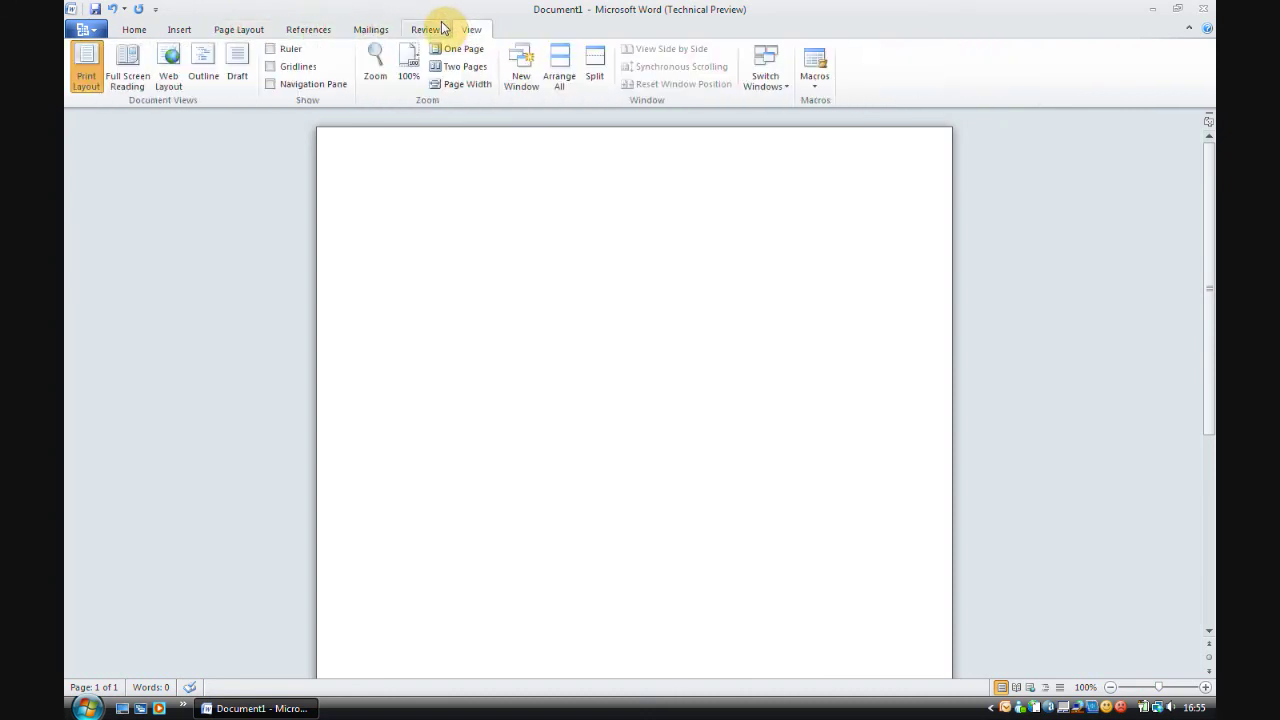